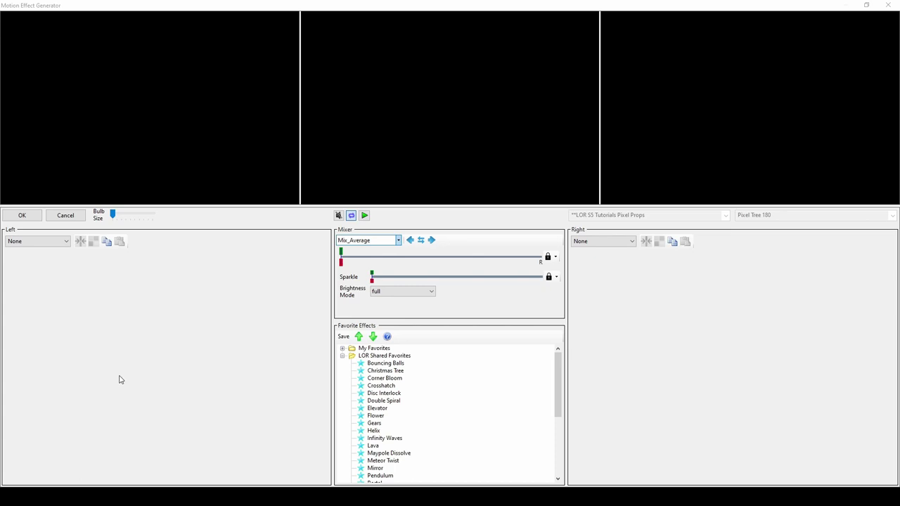
# Switch the left layer to ArchimedesSpiral with green added to the red palette
pyautogui.click(59, 242)
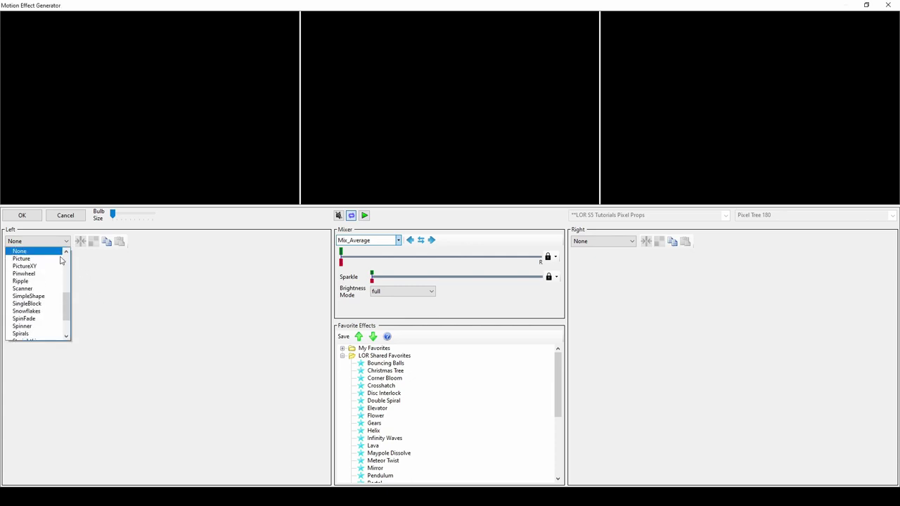
pyautogui.scroll(5, 42, 267)
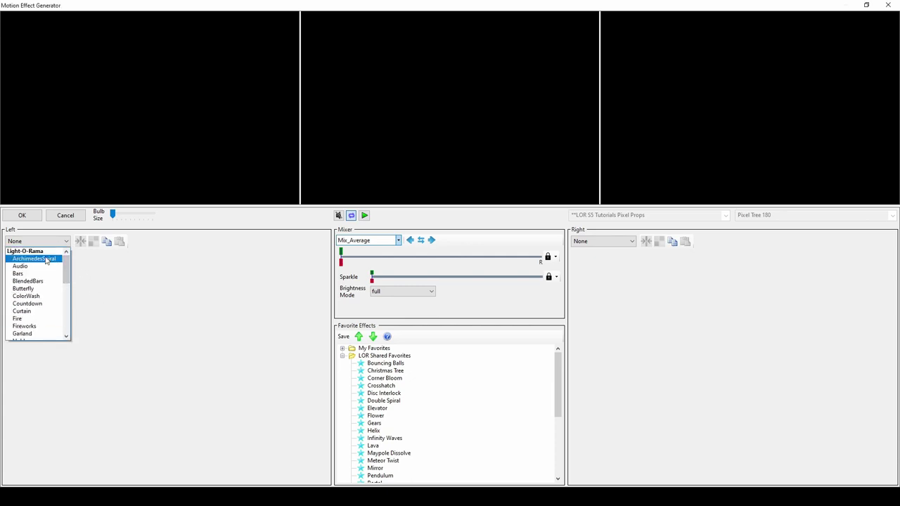
pyautogui.click(48, 258)
pyautogui.click(62, 254)
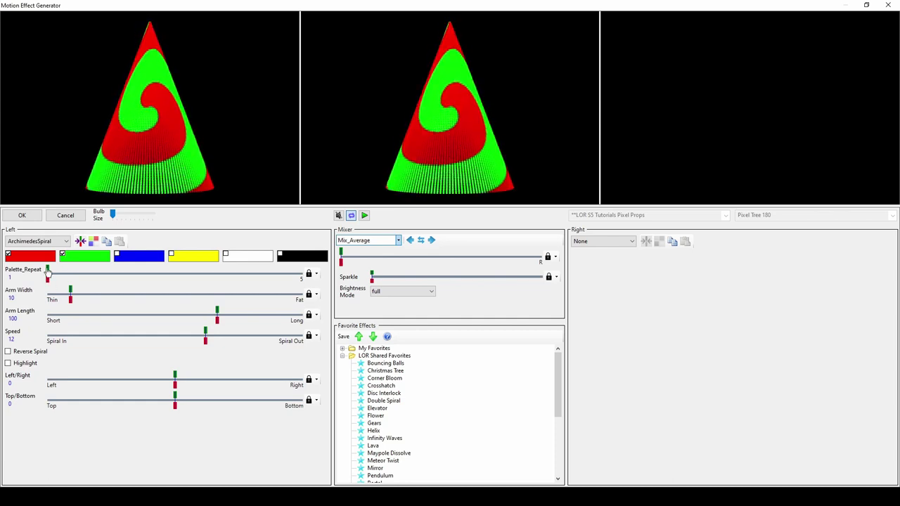
# Set Palette_Repeat 2, Arm Width 32, Arm Length 67, Speed -10, Left/Right 15, and add black
pyautogui.moveTo(48, 273); pyautogui.dragTo(117, 274)
pyautogui.moveTo(71, 296); pyautogui.dragTo(128, 295)
pyautogui.moveTo(219, 316); pyautogui.dragTo(149, 334)
pyautogui.click(205, 332)
pyautogui.moveTo(176, 379); pyautogui.dragTo(176, 404)
pyautogui.click(281, 256)
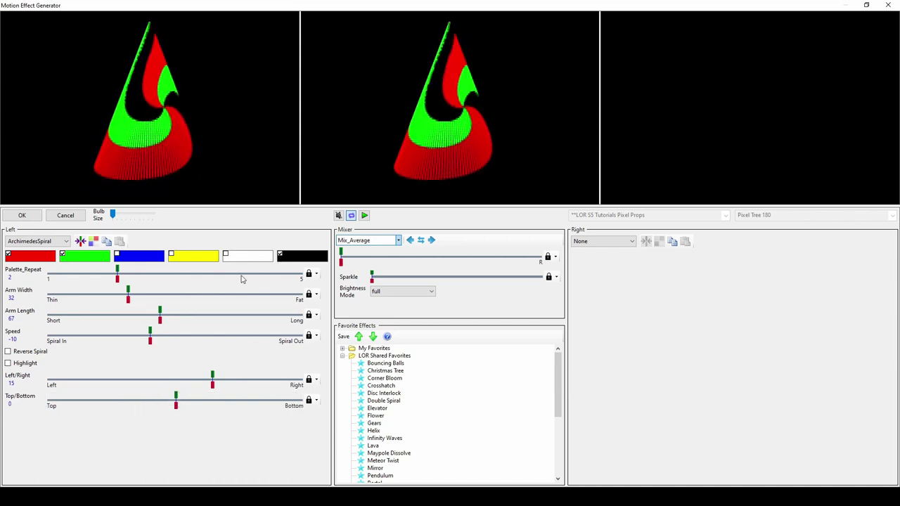
# Use the Audio effect in spectrum style with a middle baseline, horizontal colour variation and Scale 27
pyautogui.click(59, 242)
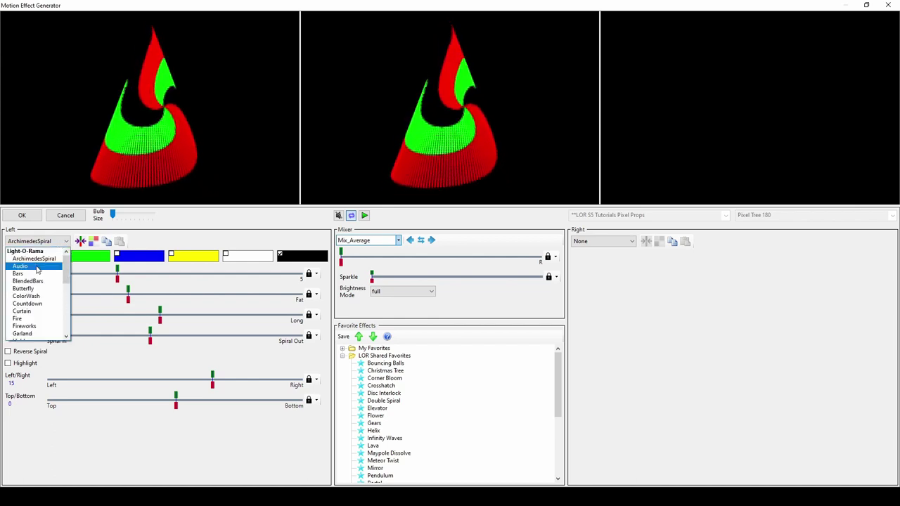
pyautogui.click(39, 266)
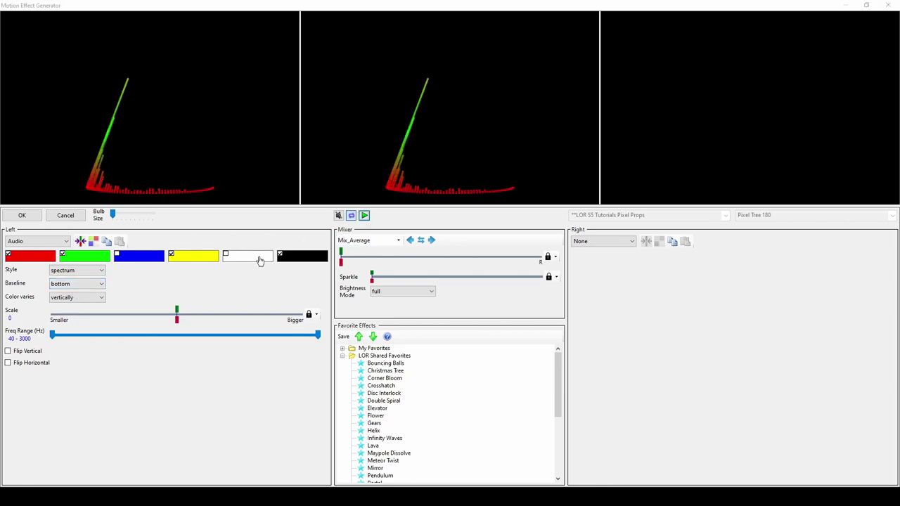
pyautogui.click(83, 270)
pyautogui.click(77, 291)
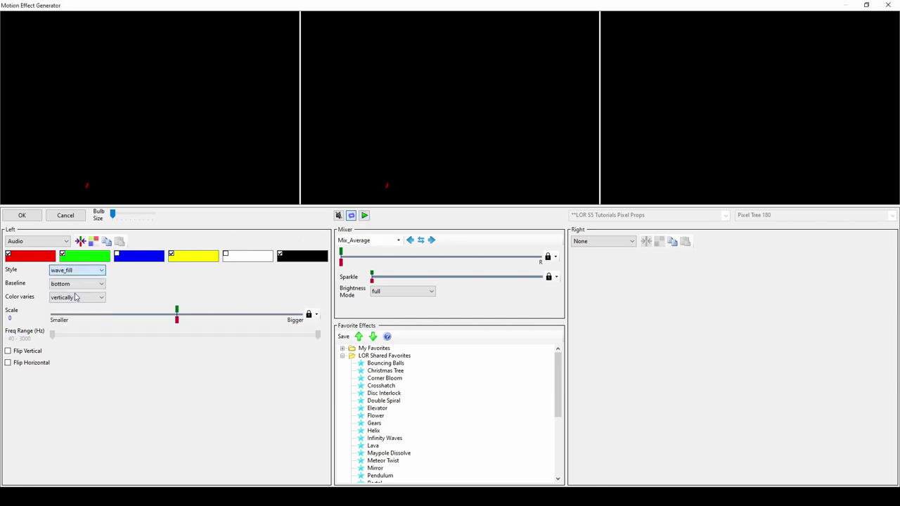
pyautogui.click(81, 288)
pyautogui.click(80, 303)
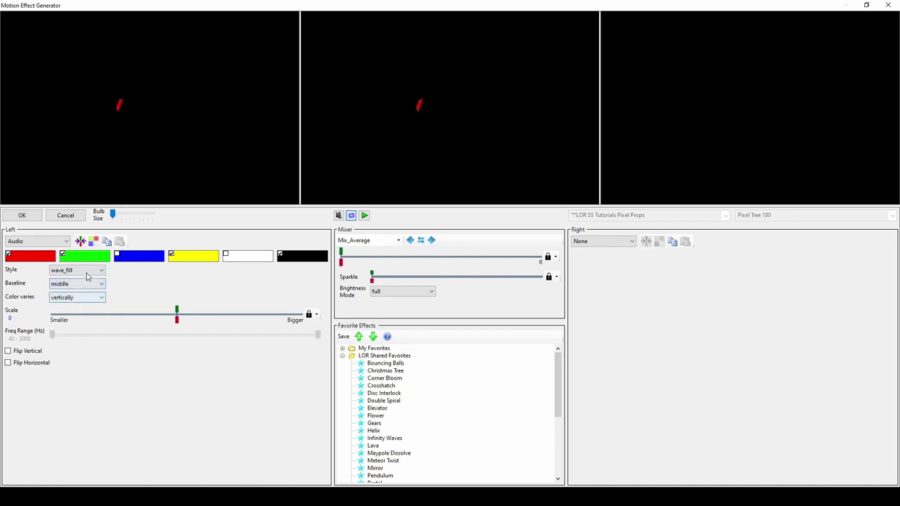
pyautogui.click(80, 299)
pyautogui.click(71, 312)
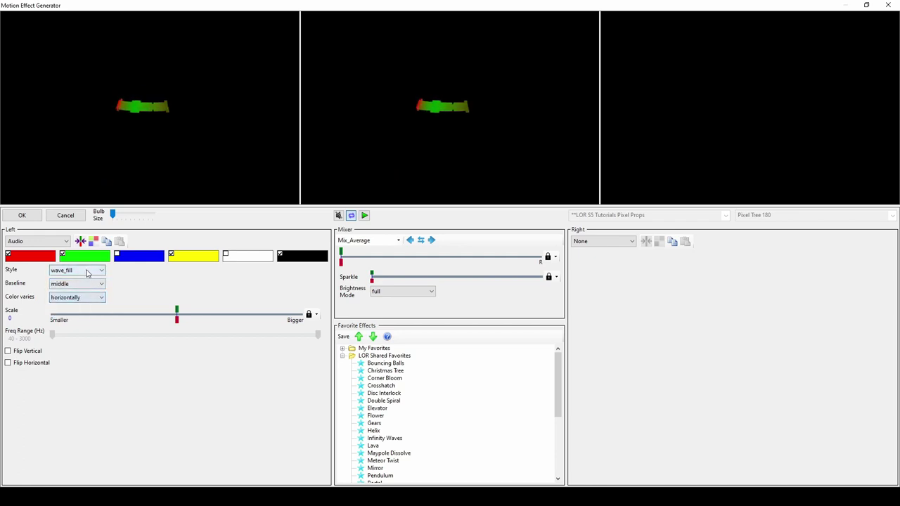
pyautogui.click(88, 272)
pyautogui.click(61, 280)
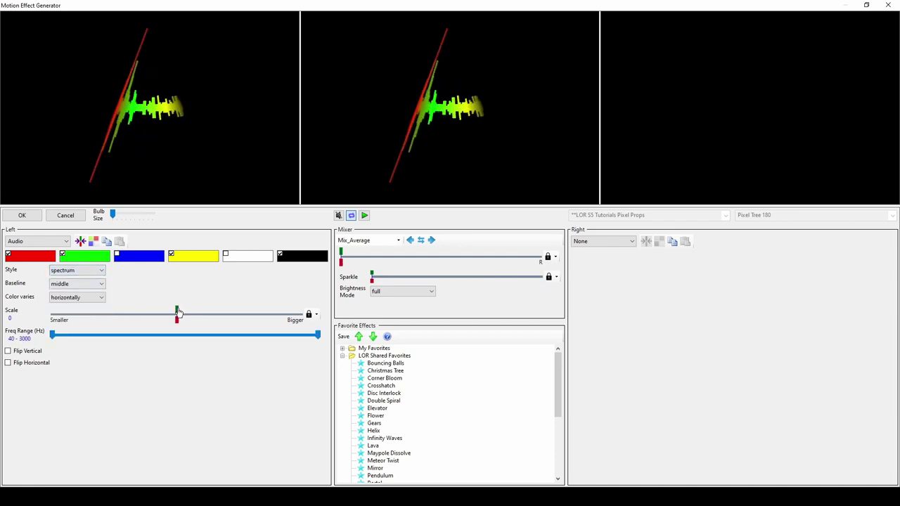
pyautogui.moveTo(185, 318); pyautogui.dragTo(247, 319)
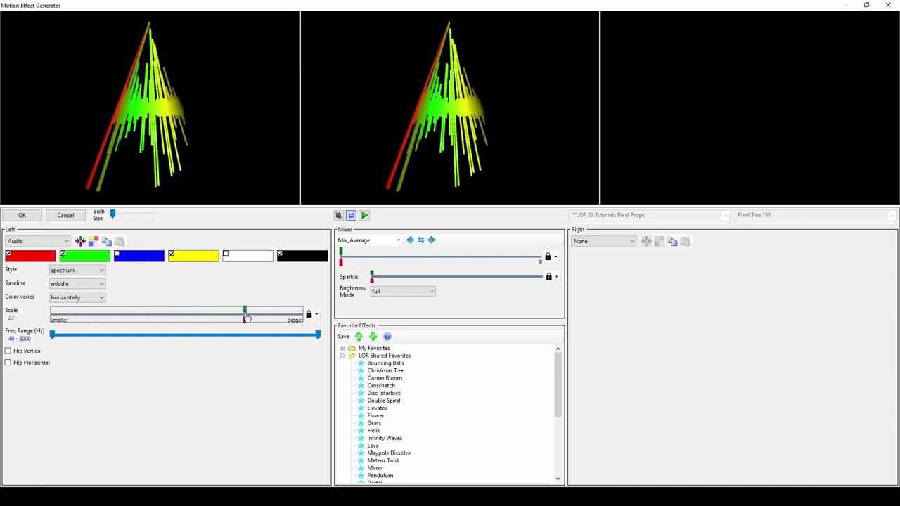
# Run Bars on the left layer without black, at Speed 8, Palette_Repeat 2, with highlighted edges
pyautogui.click(56, 243)
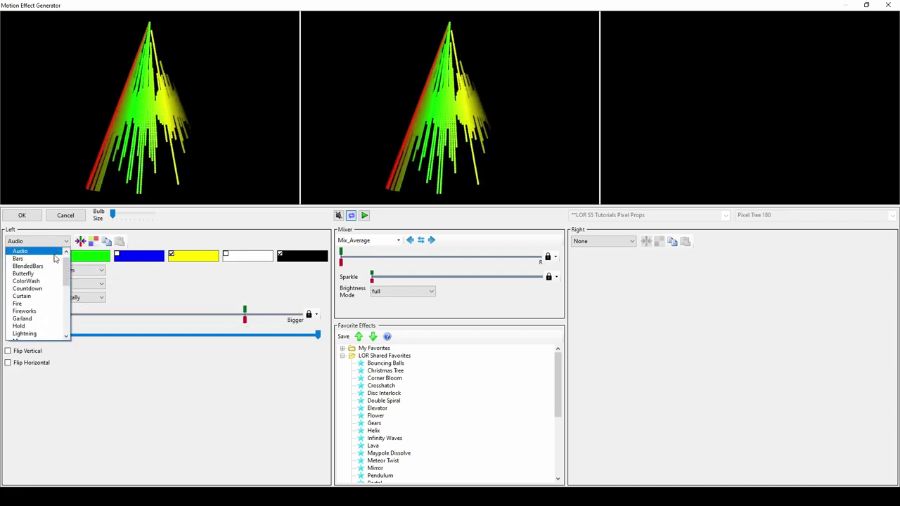
pyautogui.click(31, 258)
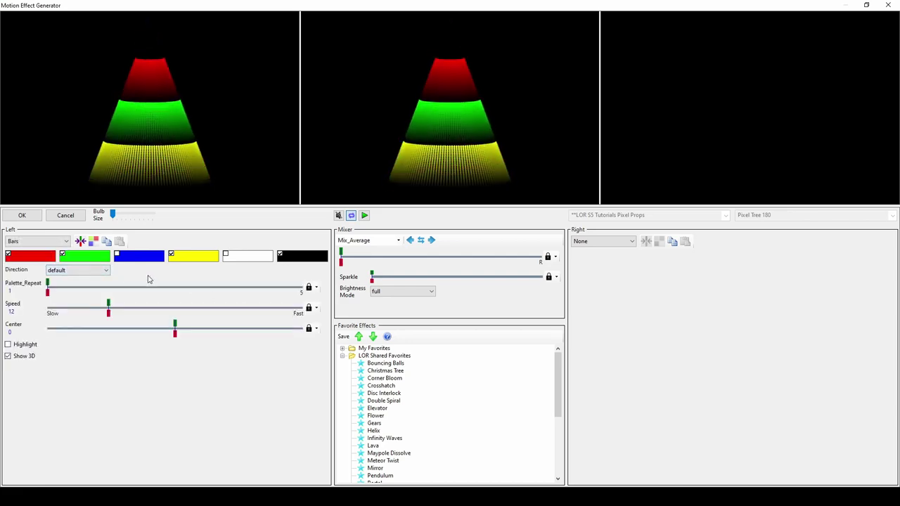
pyautogui.click(280, 254)
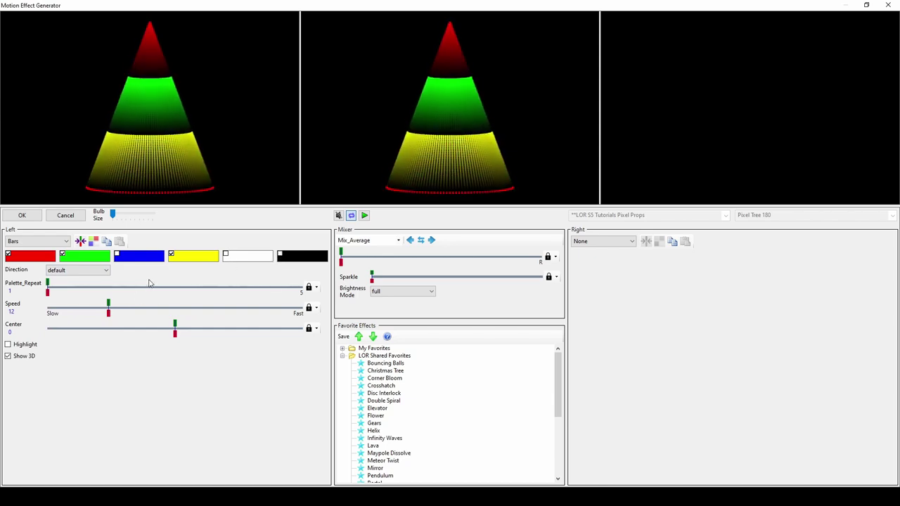
pyautogui.moveTo(109, 306); pyautogui.dragTo(110, 286)
pyautogui.click(7, 356)
pyautogui.click(8, 356)
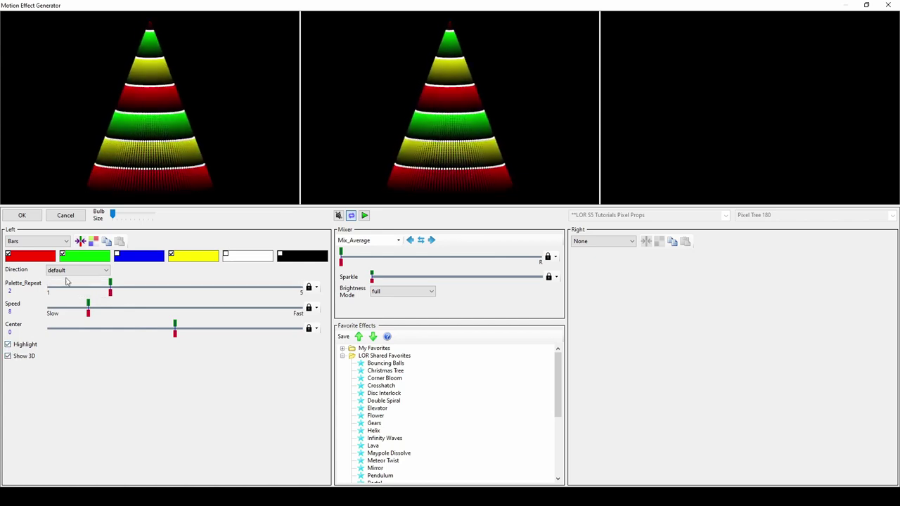
pyautogui.click(49, 243)
# Switch the left layer to BlendedBars with blue added, Bar Width 32 and Speed 6
pyautogui.click(49, 259)
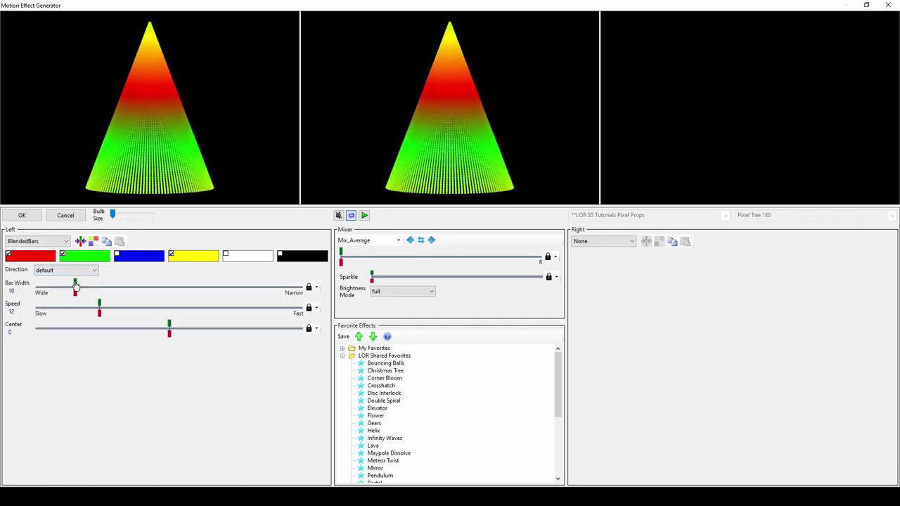
pyautogui.click(118, 255)
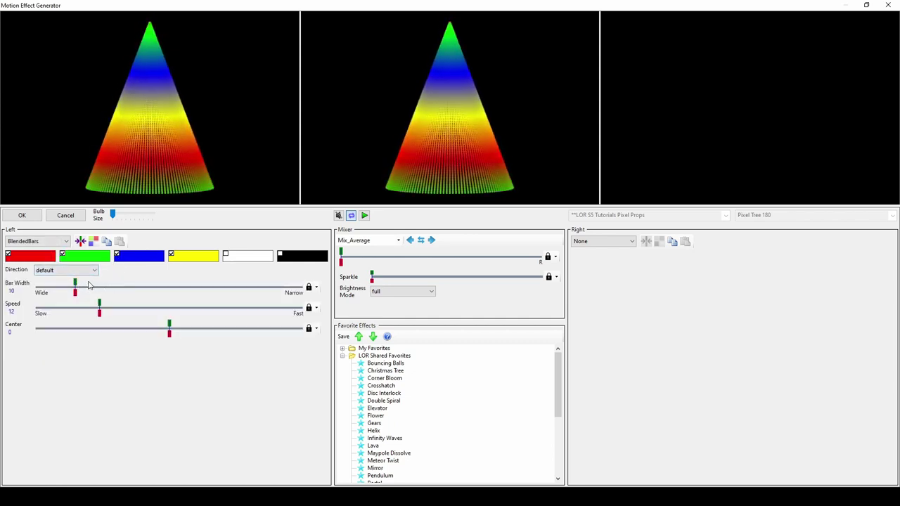
pyautogui.moveTo(76, 288); pyautogui.dragTo(199, 290)
pyautogui.moveTo(99, 309); pyautogui.dragTo(66, 312)
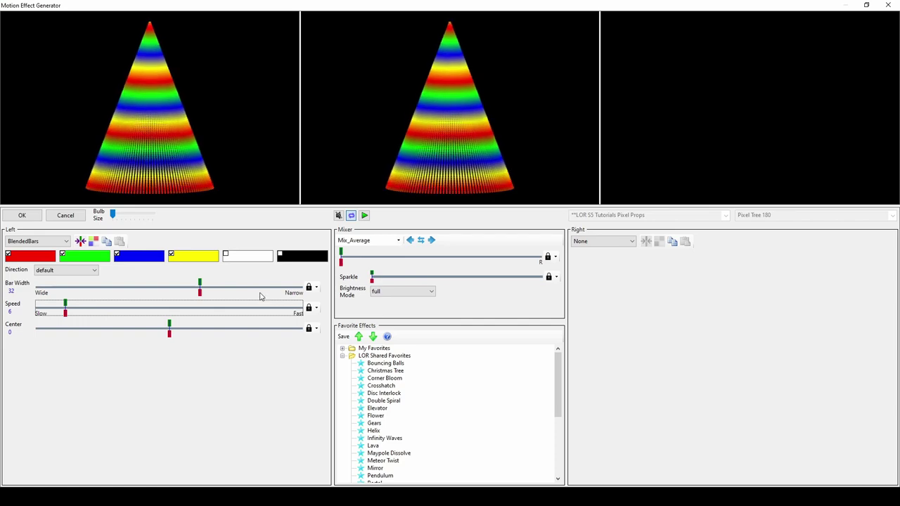
# Load the Elevator favorite, set the right layer to None and the mixer to Mix_Average
pyautogui.click(377, 408)
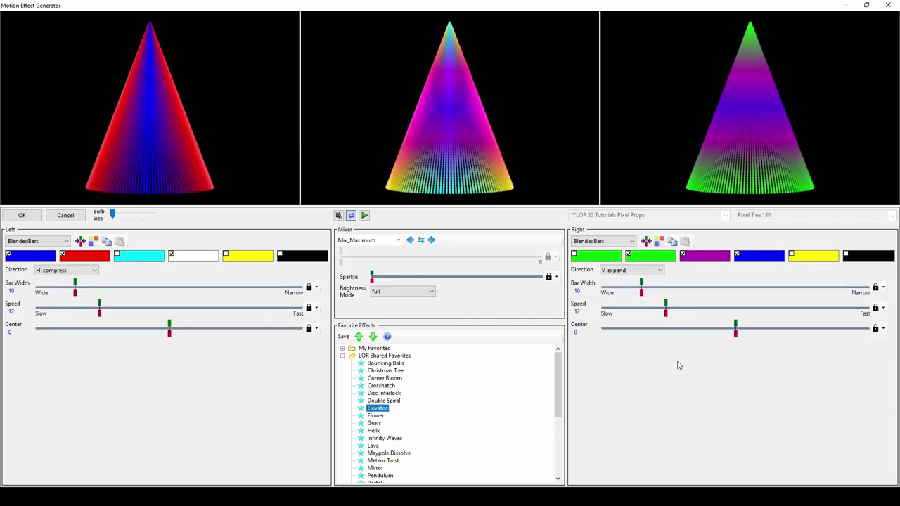
pyautogui.click(645, 241)
pyautogui.click(376, 239)
pyautogui.click(358, 267)
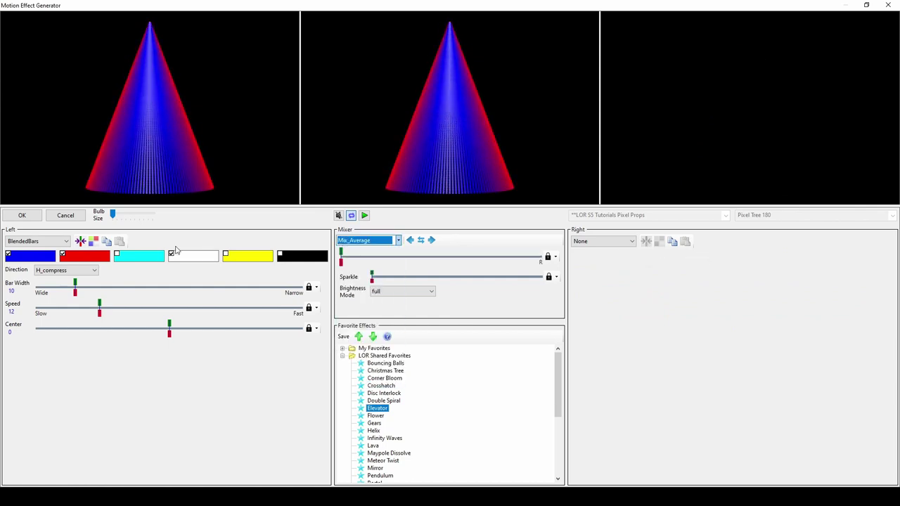
pyautogui.click(57, 241)
# Switch the left layer to Butterfly in corner style
pyautogui.click(48, 258)
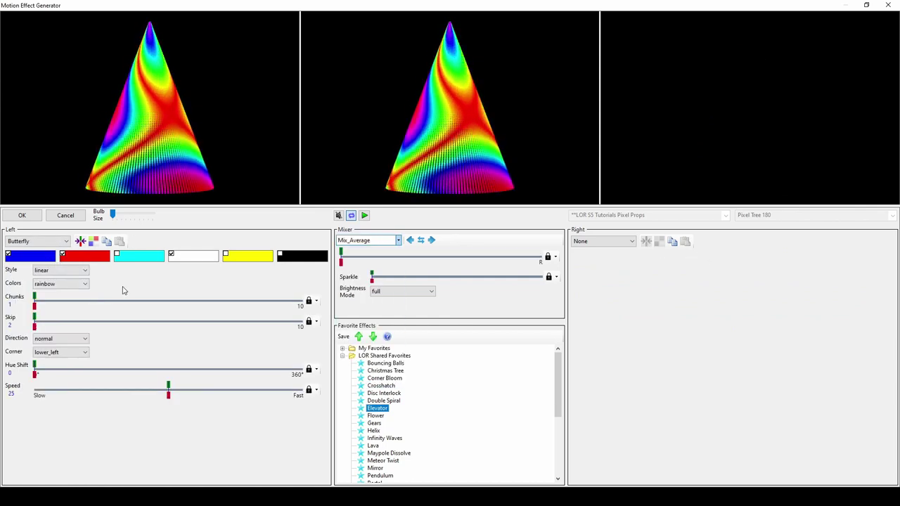
pyautogui.click(73, 271)
pyautogui.click(63, 290)
pyautogui.click(75, 275)
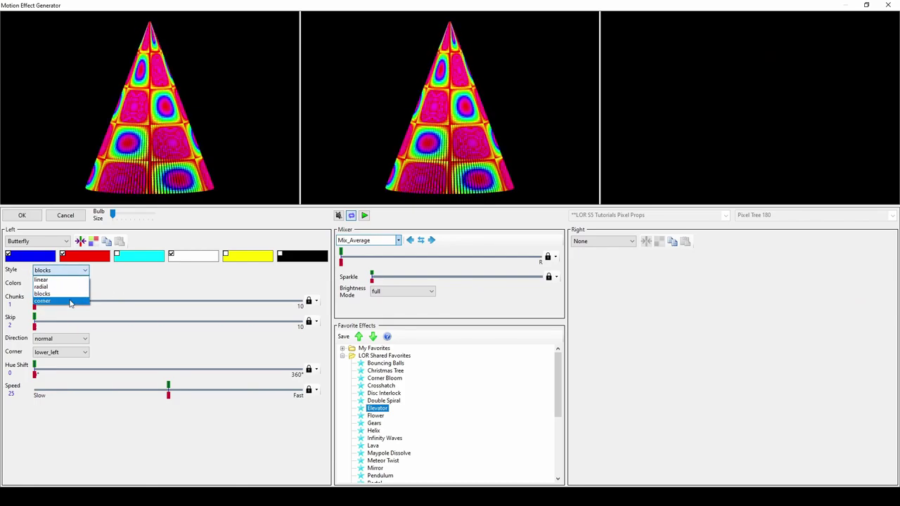
pyautogui.click(70, 298)
# Set Chunks 3, Skip 3, reverse direction, and ramp Hue Shift from 127 over the effect, then preview
pyautogui.moveTo(33, 303); pyautogui.dragTo(92, 305)
pyautogui.moveTo(35, 318); pyautogui.dragTo(82, 320)
pyautogui.click(70, 338)
pyautogui.click(59, 356)
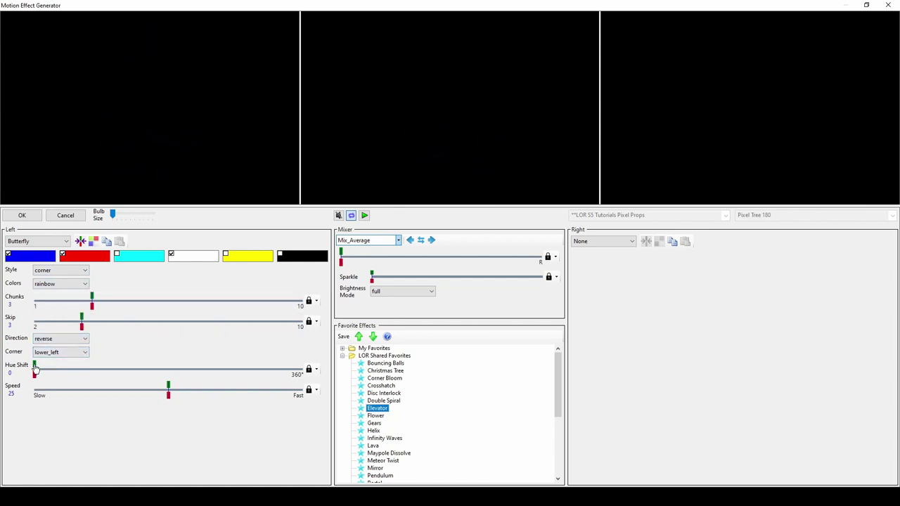
pyautogui.moveTo(35, 373); pyautogui.dragTo(128, 375)
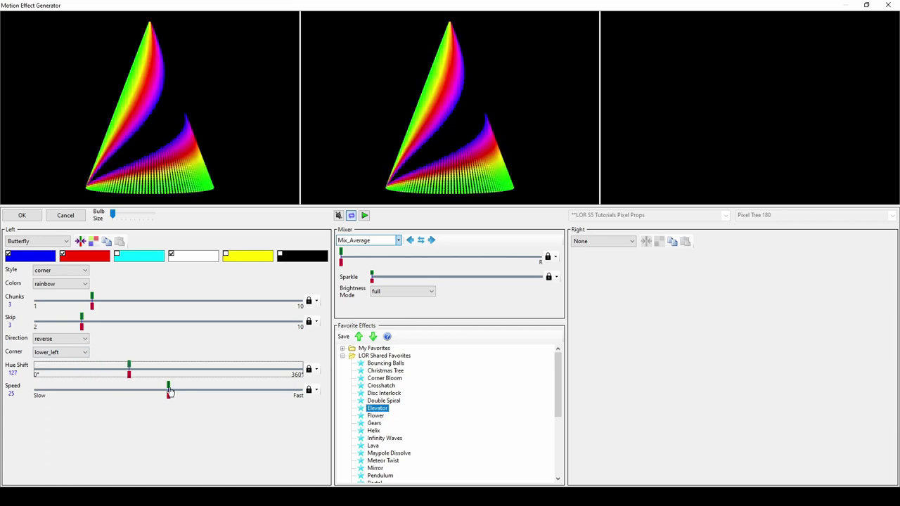
pyautogui.click(316, 371)
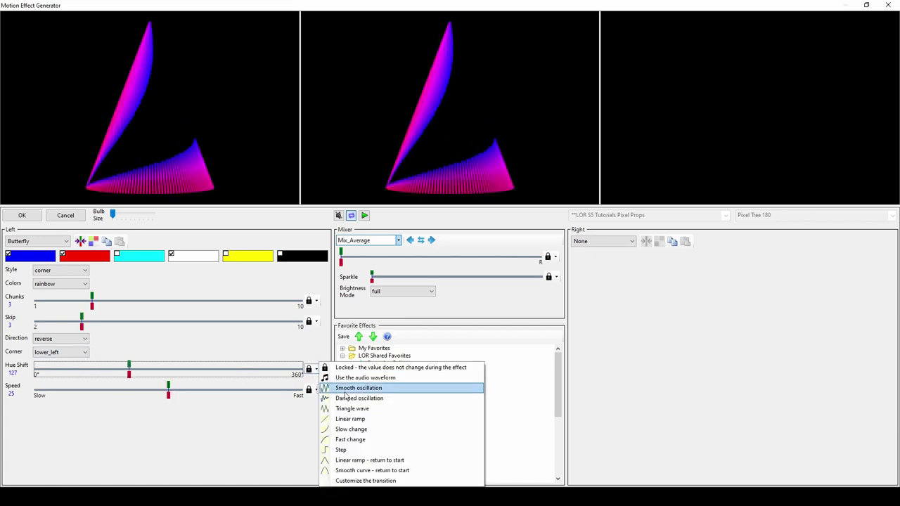
pyautogui.click(354, 420)
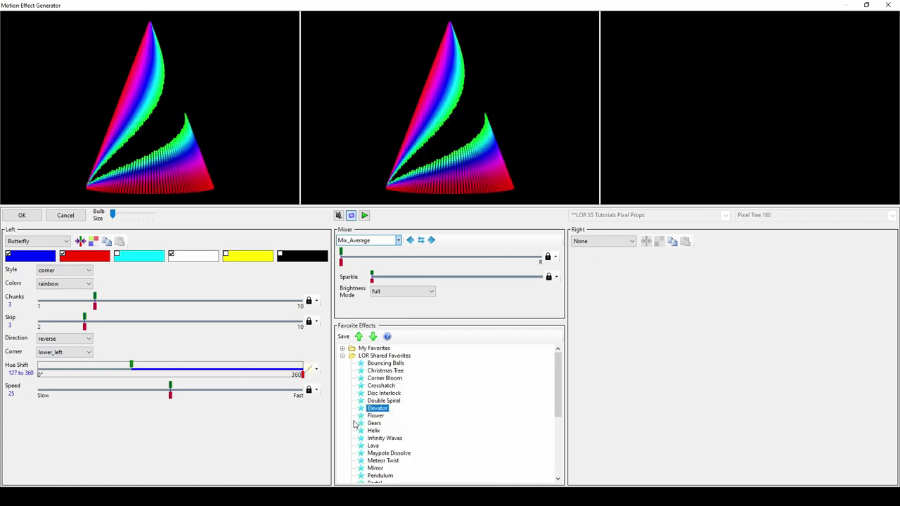
pyautogui.click(364, 216)
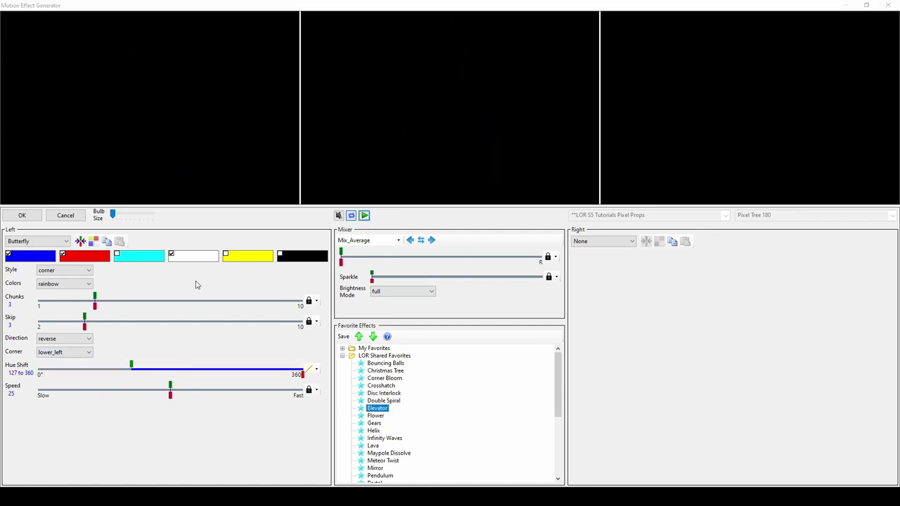
# Apply ColorWash without white, in dither mode, with center_on horizontal and center_off vertical fades
pyautogui.click(42, 241)
pyautogui.click(37, 264)
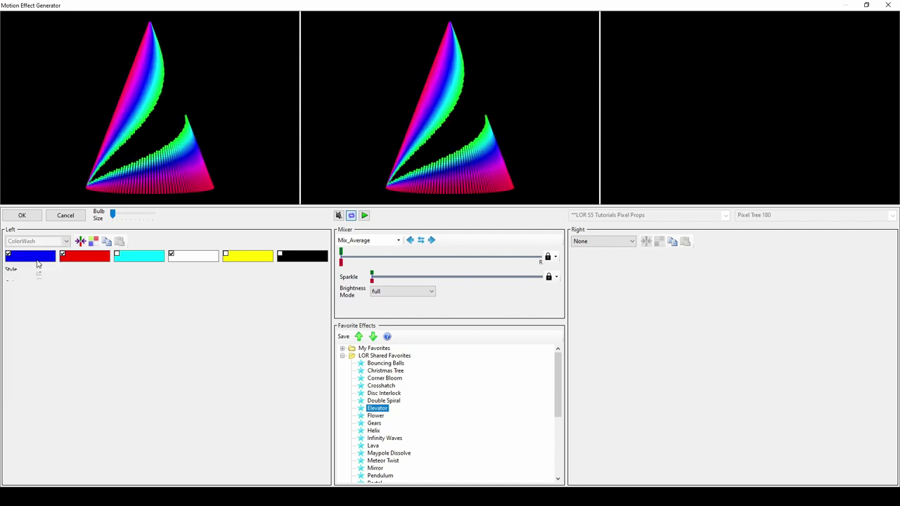
pyautogui.click(171, 255)
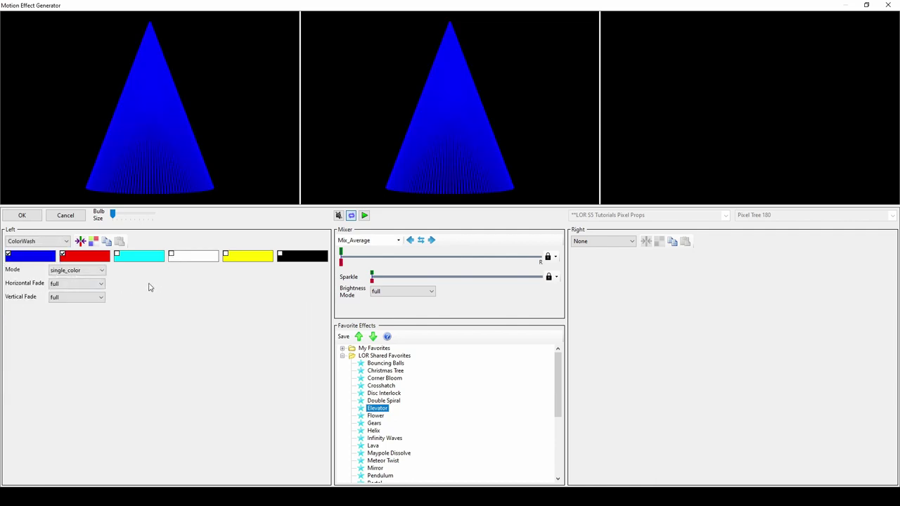
pyautogui.click(94, 275)
pyautogui.click(87, 284)
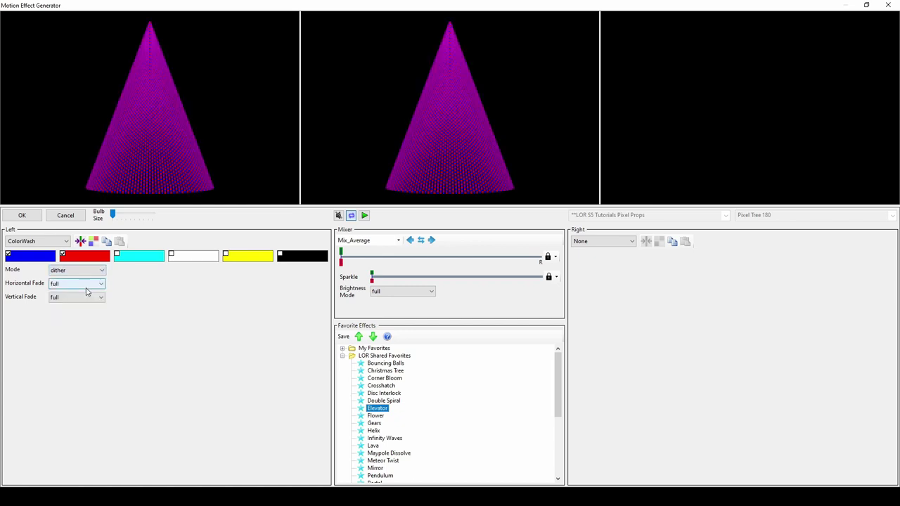
pyautogui.click(87, 286)
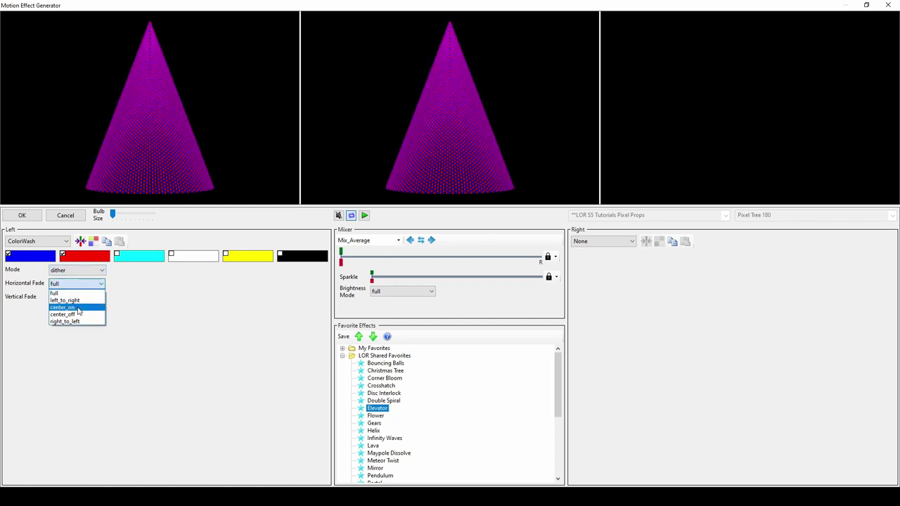
pyautogui.click(79, 307)
pyautogui.click(81, 298)
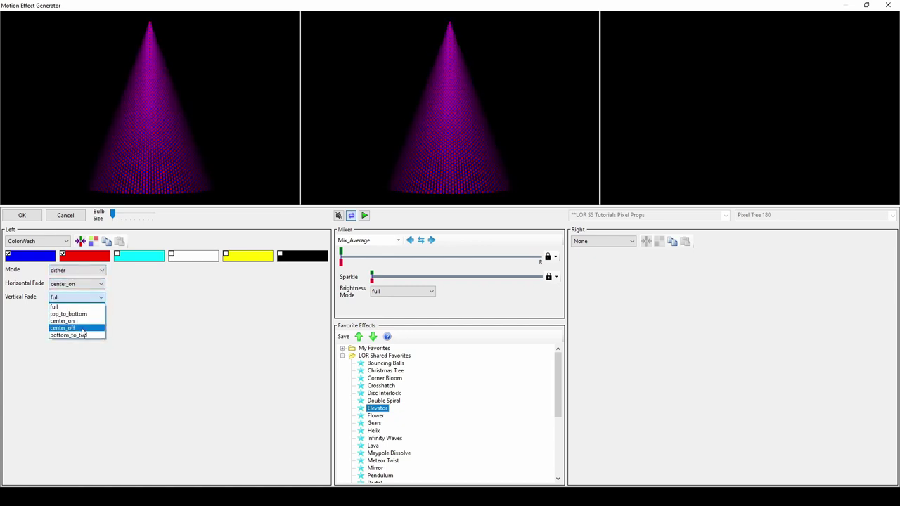
pyautogui.click(81, 327)
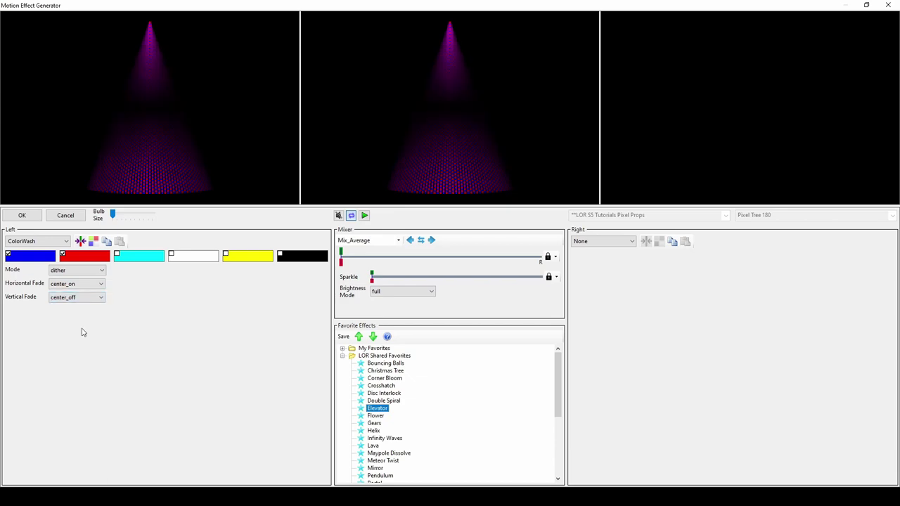
# Switch the left effect to Countdown, leaving its Arial font unchanged
pyautogui.click(40, 246)
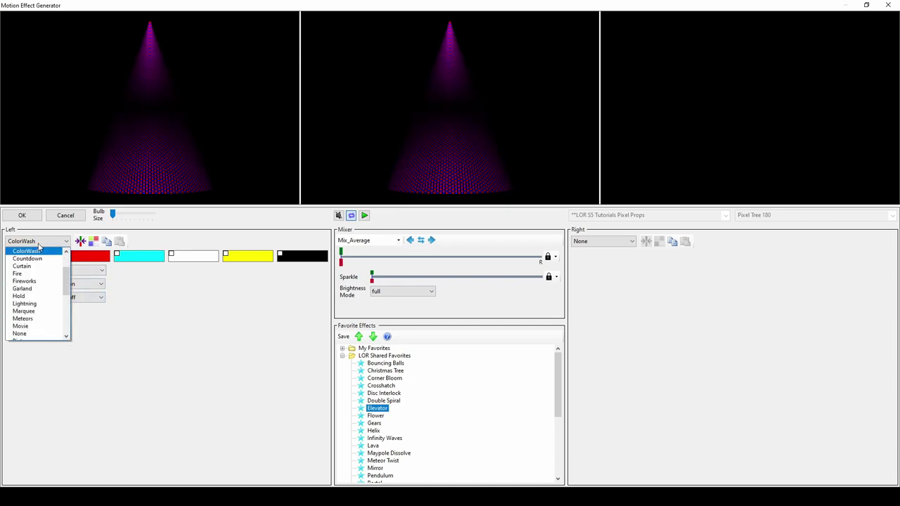
pyautogui.click(31, 258)
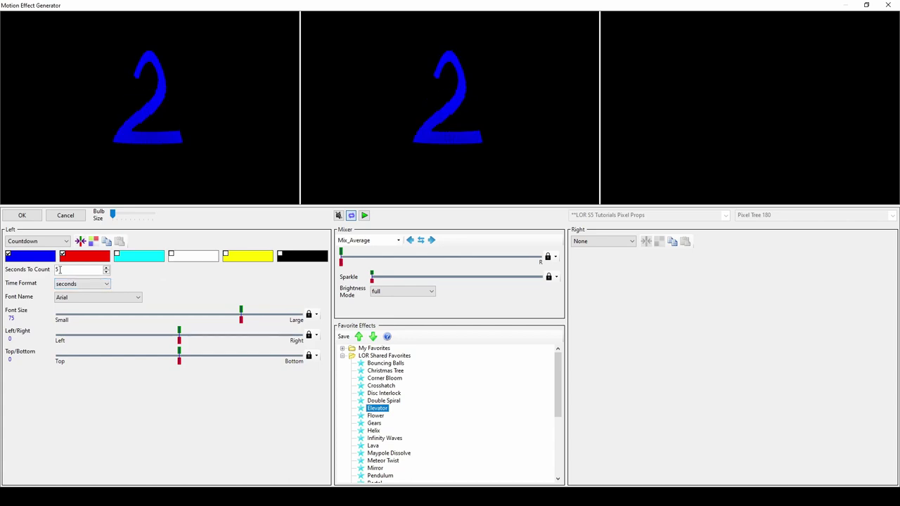
pyautogui.click(106, 296)
pyautogui.click(161, 285)
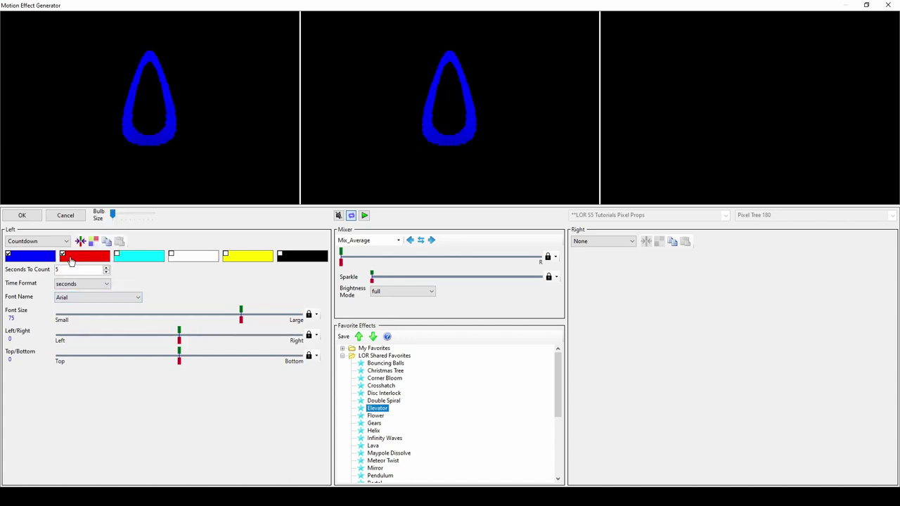
pyautogui.click(60, 241)
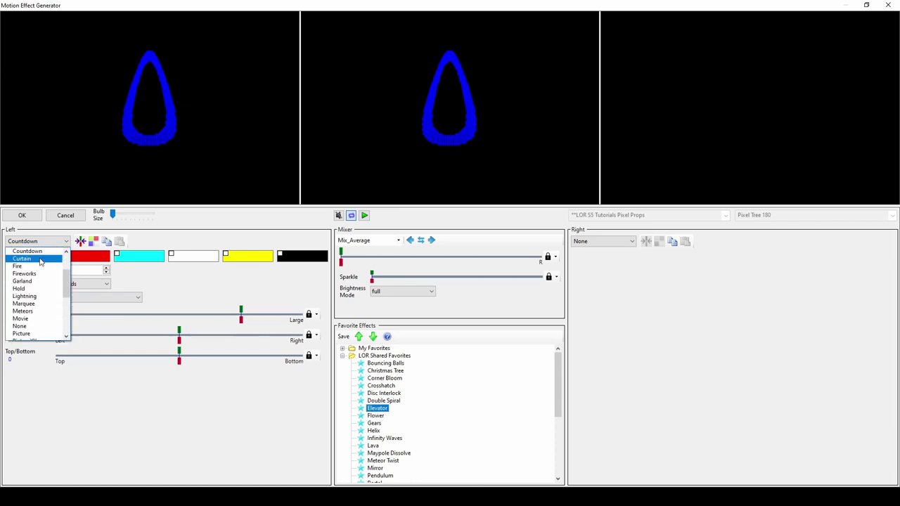
# Preview Curtain, keeping bottom edge, close movement and once_fit_to_duration repeat mode
pyautogui.click(40, 262)
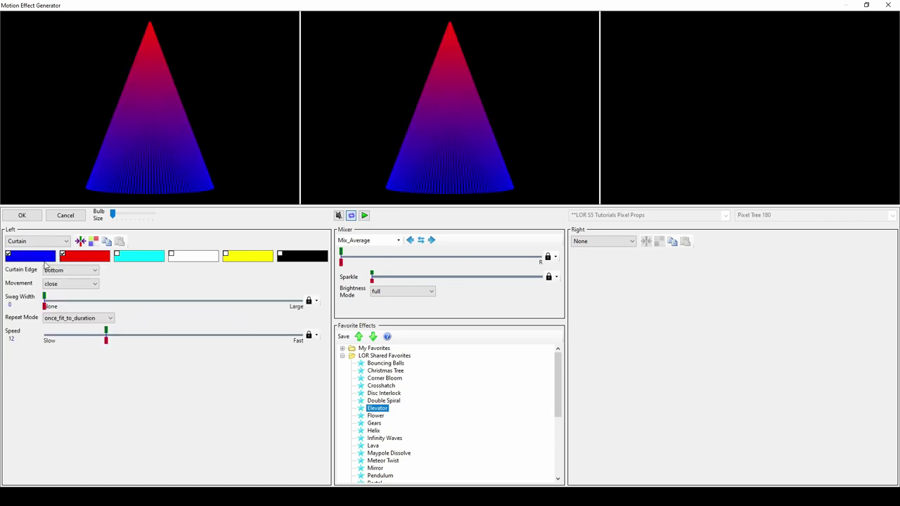
pyautogui.click(361, 217)
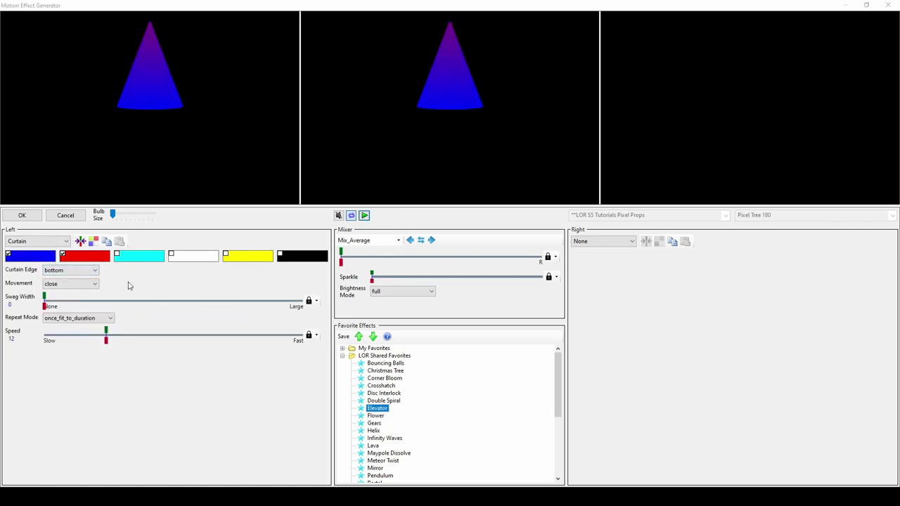
pyautogui.click(77, 270)
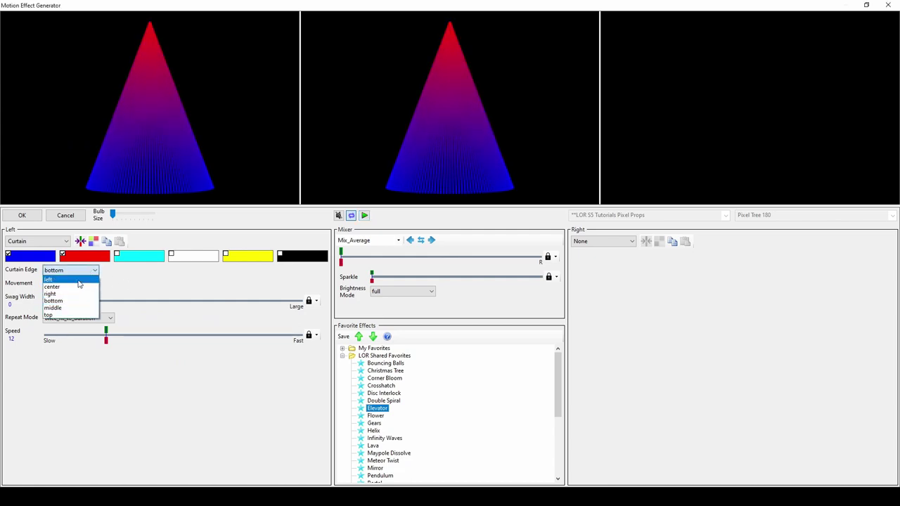
pyautogui.click(126, 283)
pyautogui.click(79, 284)
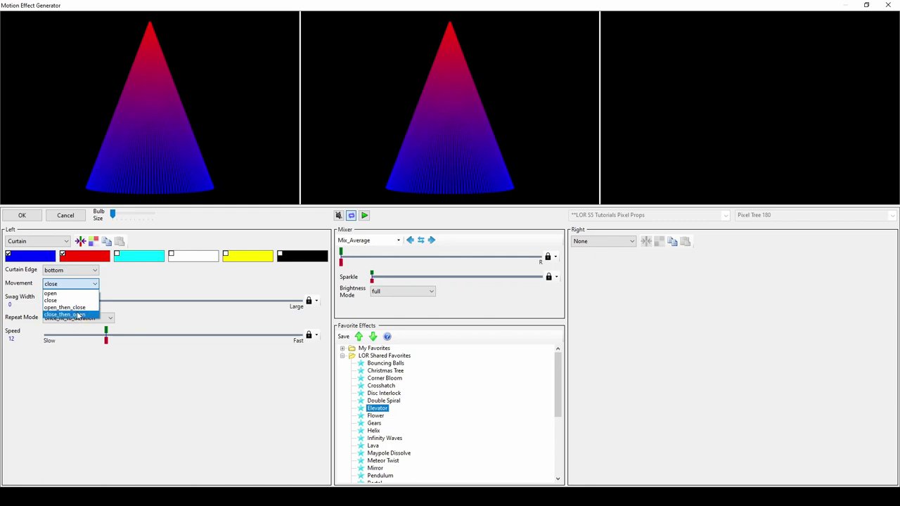
pyautogui.click(120, 291)
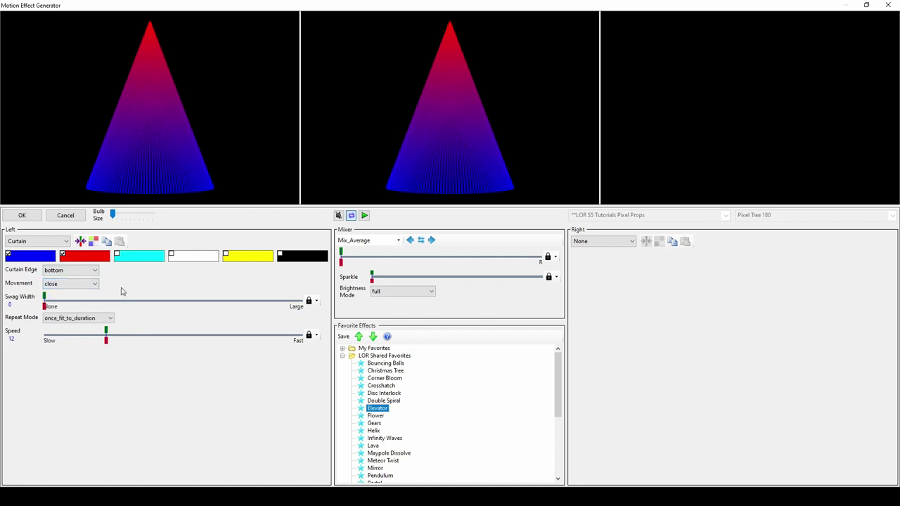
pyautogui.click(111, 318)
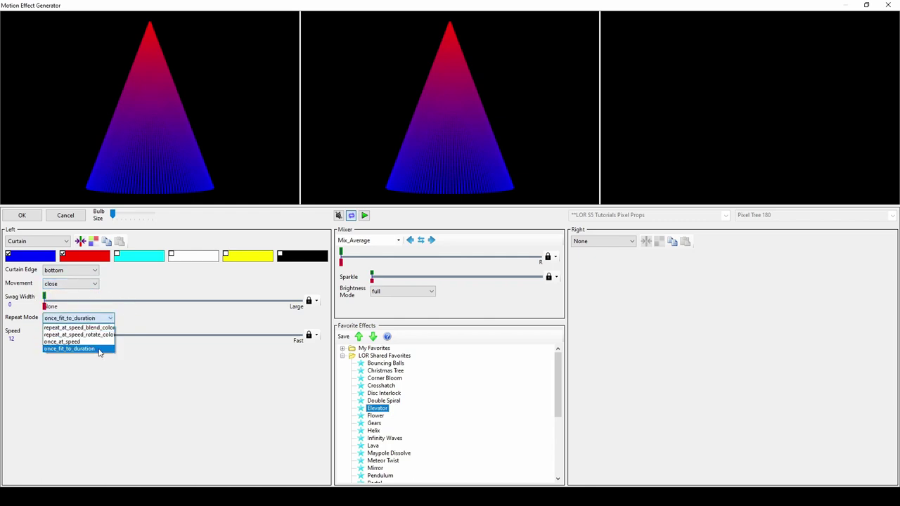
pyautogui.click(150, 316)
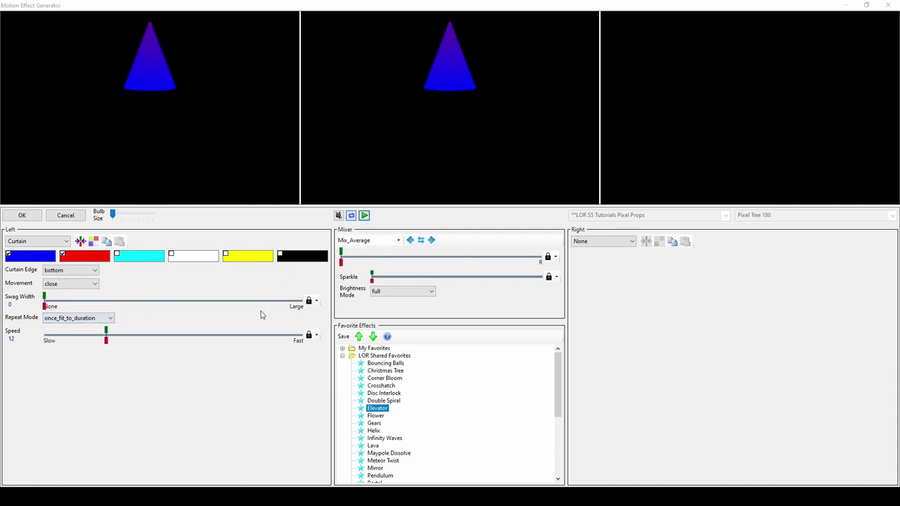
# Copy Curtain to the right with Mix_Rt_Reveals_Lt, then switch left to Spirals and clear the right layer
pyautogui.click(431, 240)
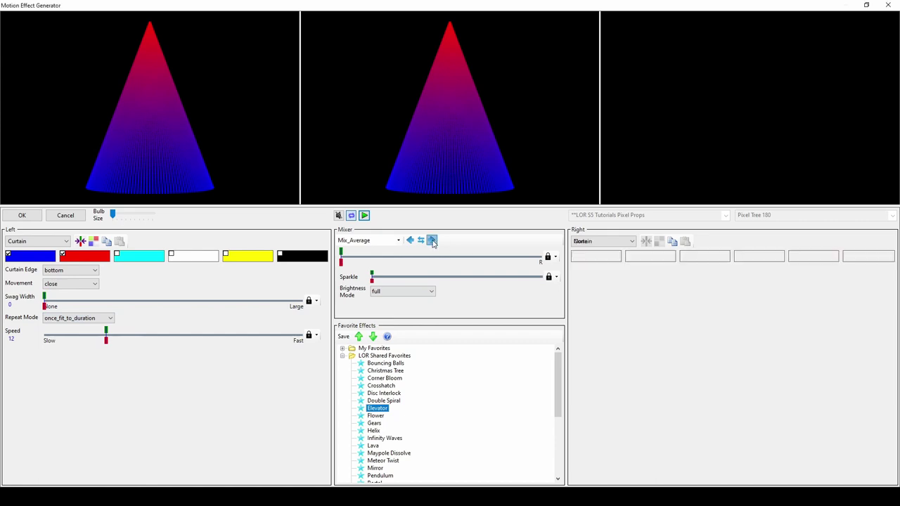
pyautogui.click(382, 241)
pyautogui.click(360, 299)
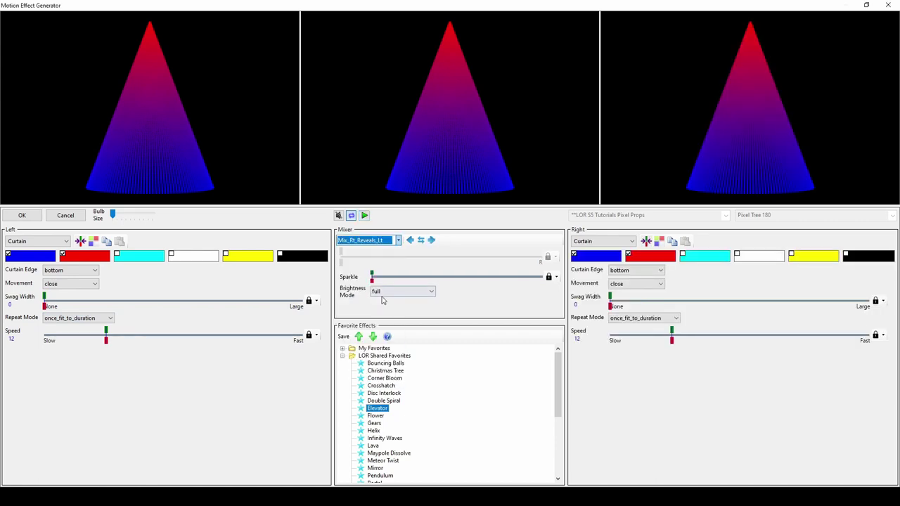
pyautogui.click(47, 243)
pyautogui.moveTo(67, 285); pyautogui.dragTo(67, 314)
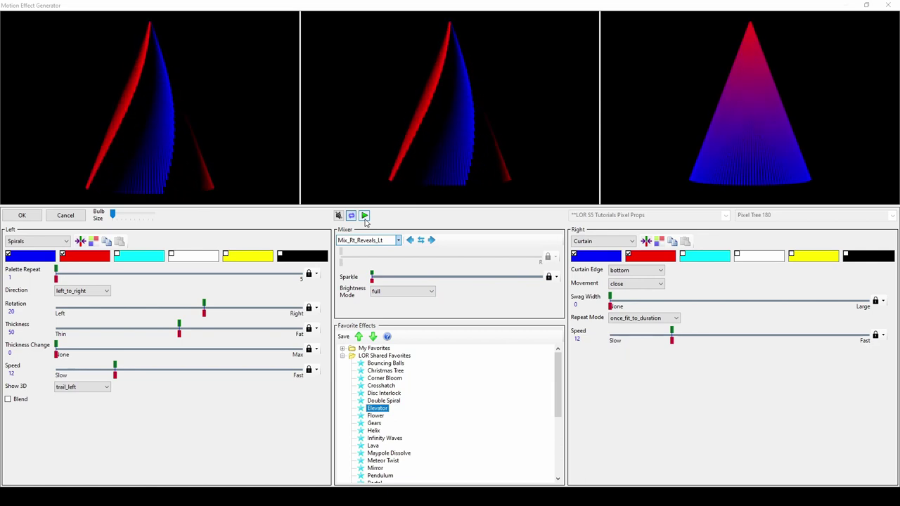
pyautogui.click(646, 243)
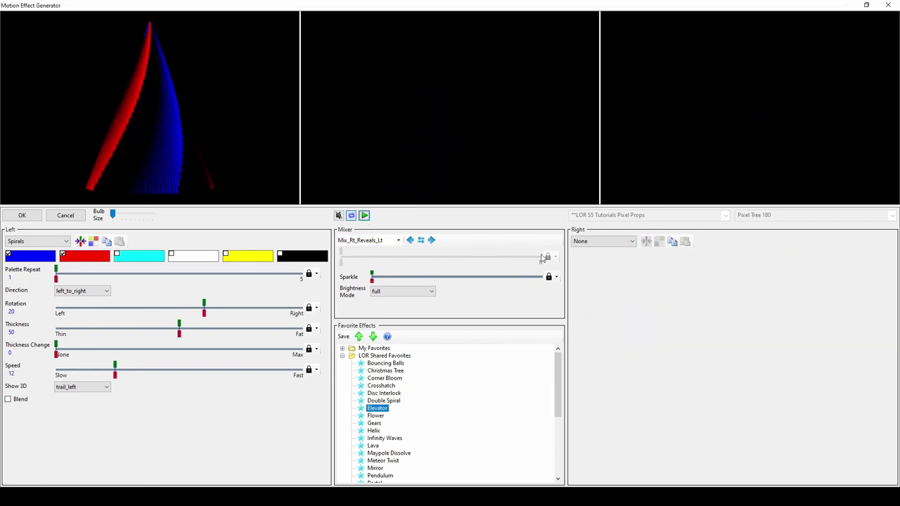
# Reset the mixer to Mix_Average and run Fire at Height 72, Hue Shift 57, with flames from Top
pyautogui.click(367, 240)
pyautogui.click(355, 249)
pyautogui.click(45, 241)
pyautogui.scroll(5, 33, 273)
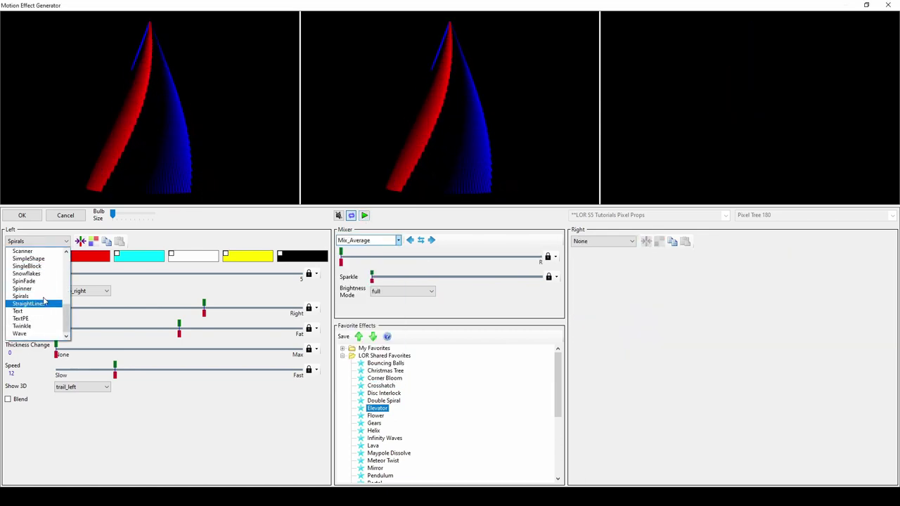
pyautogui.scroll(1, 33, 272)
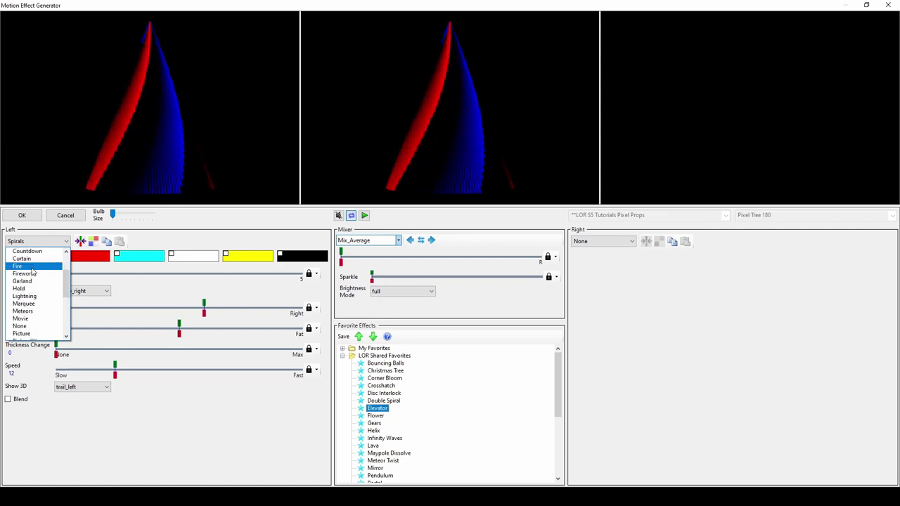
pyautogui.click(28, 267)
pyautogui.moveTo(155, 258); pyautogui.dragTo(218, 257)
pyautogui.moveTo(48, 281); pyautogui.dragTo(76, 282)
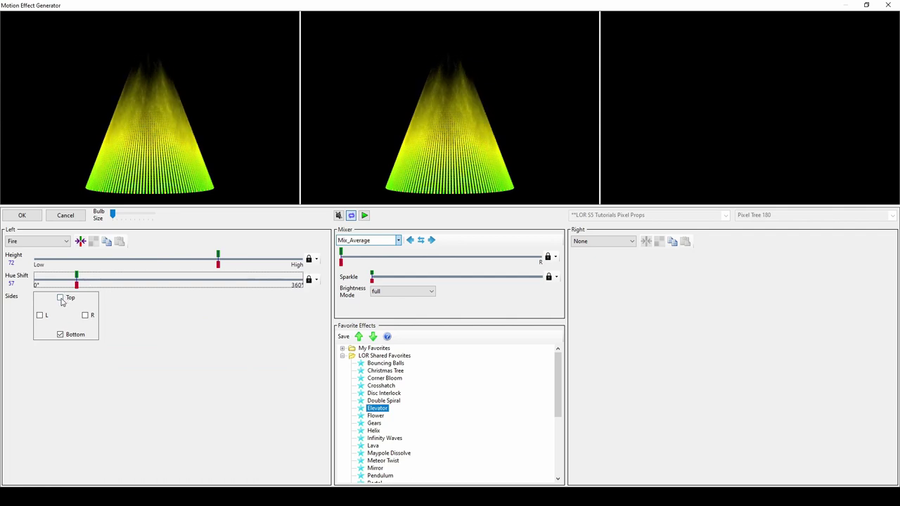
pyautogui.click(60, 298)
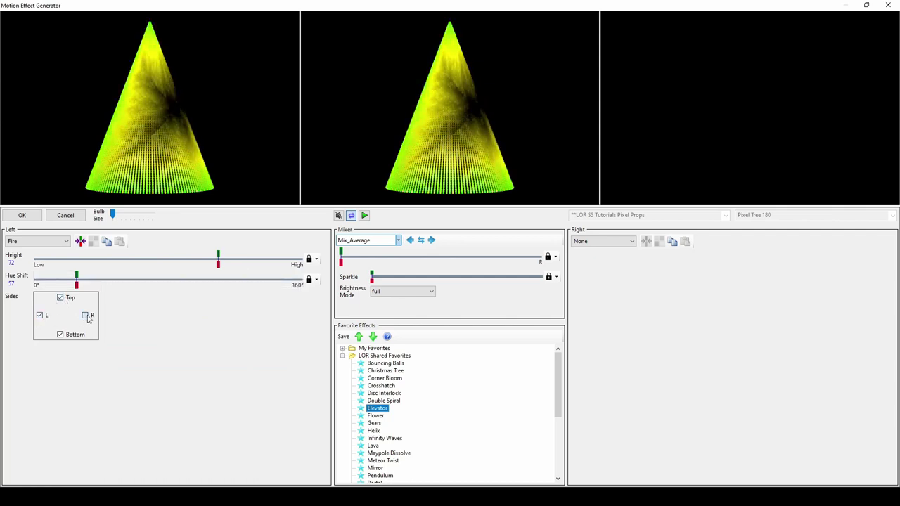
# Switch the left effect to Fireworks with all_at_beginning rate change and ring explosions
pyautogui.click(48, 243)
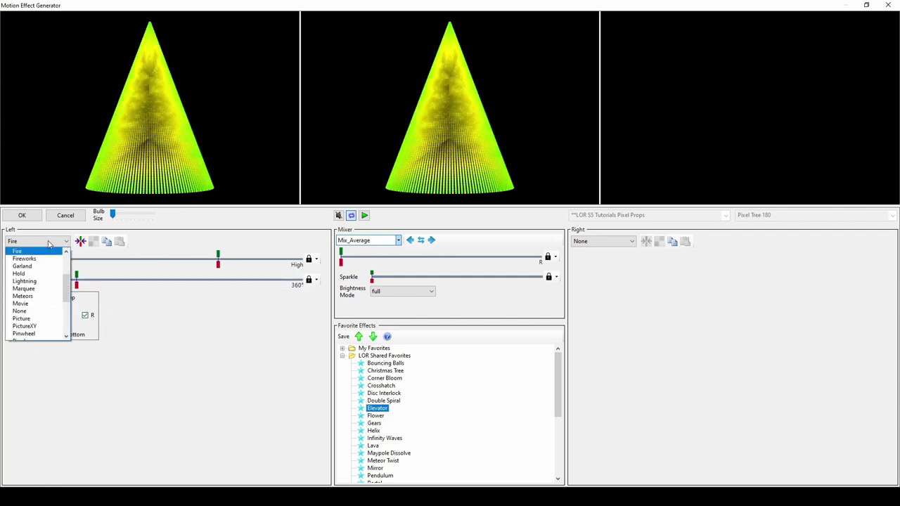
pyautogui.click(44, 258)
pyautogui.click(83, 291)
pyautogui.click(91, 308)
pyautogui.click(97, 365)
pyautogui.click(88, 388)
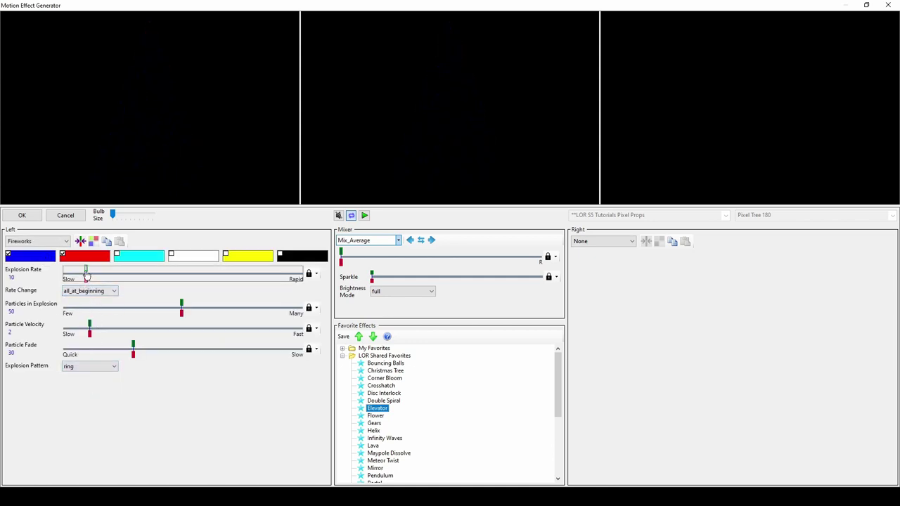
# Set Explosion Rate 22, Particles 66 and Velocity 3, then preview the fireworks
pyautogui.moveTo(85, 276); pyautogui.dragTo(116, 275)
pyautogui.moveTo(181, 309); pyautogui.dragTo(220, 311)
pyautogui.moveTo(89, 331); pyautogui.dragTo(114, 330)
pyautogui.click(364, 216)
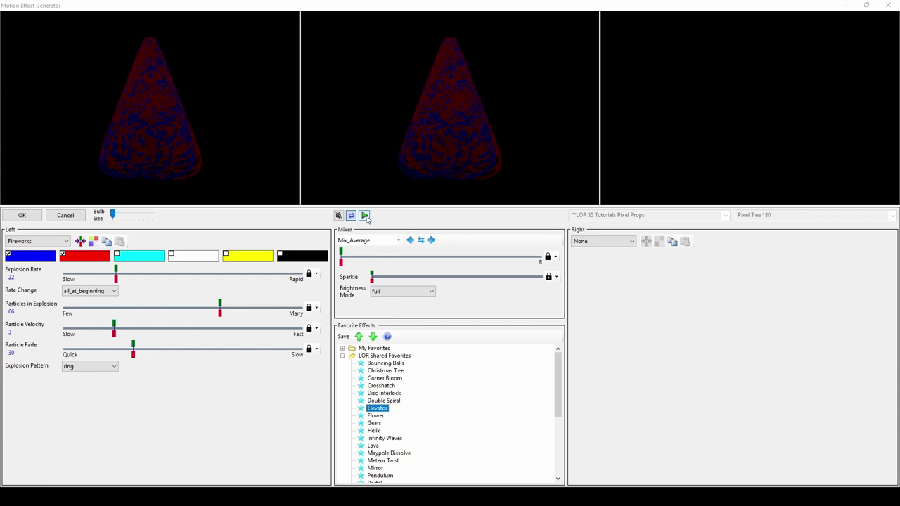
# Switch the left effect to Garland with Type 2 and once_fit_to_duration repeat mode
pyautogui.click(51, 242)
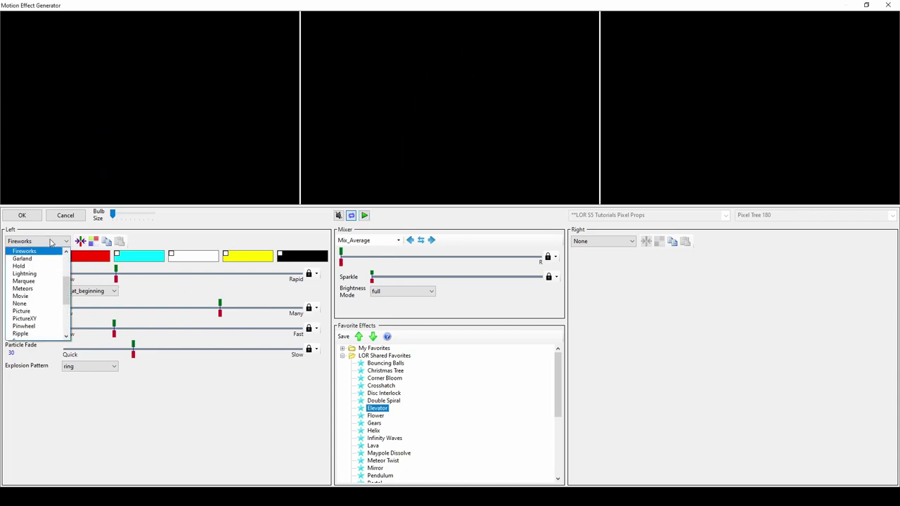
pyautogui.click(52, 259)
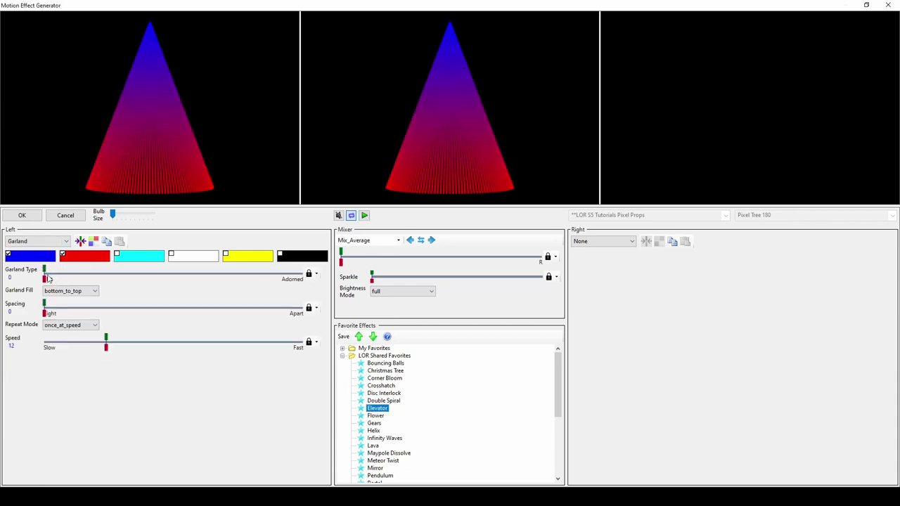
pyautogui.moveTo(45, 274); pyautogui.dragTo(77, 274)
pyautogui.click(89, 326)
pyautogui.click(78, 350)
pyautogui.moveTo(77, 274); pyautogui.dragTo(151, 274)
# Preview the garland, widen Garland Spacing to 28, and replay it
pyautogui.click(365, 215)
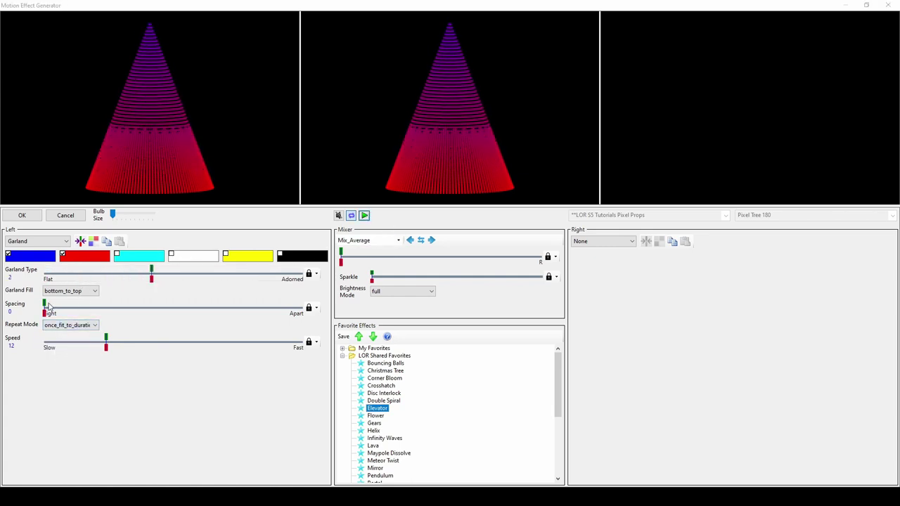
pyautogui.moveTo(44, 307); pyautogui.dragTo(118, 309)
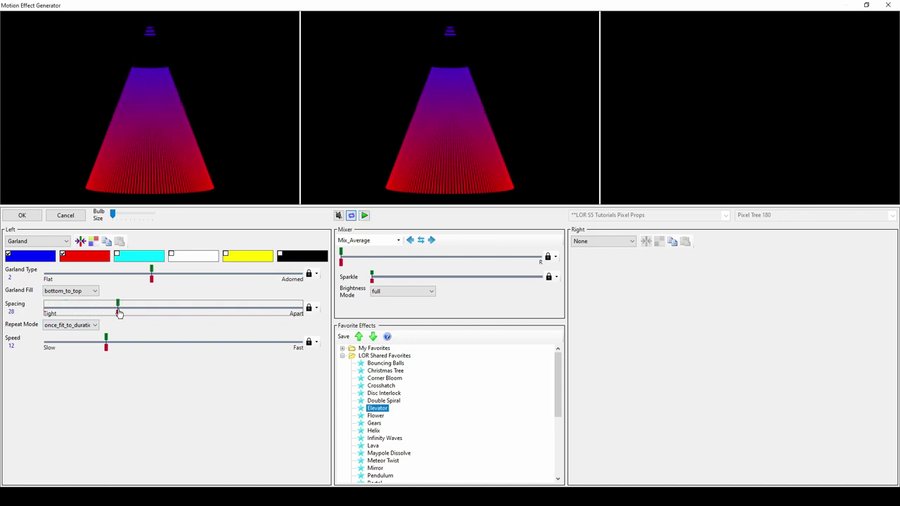
pyautogui.click(365, 217)
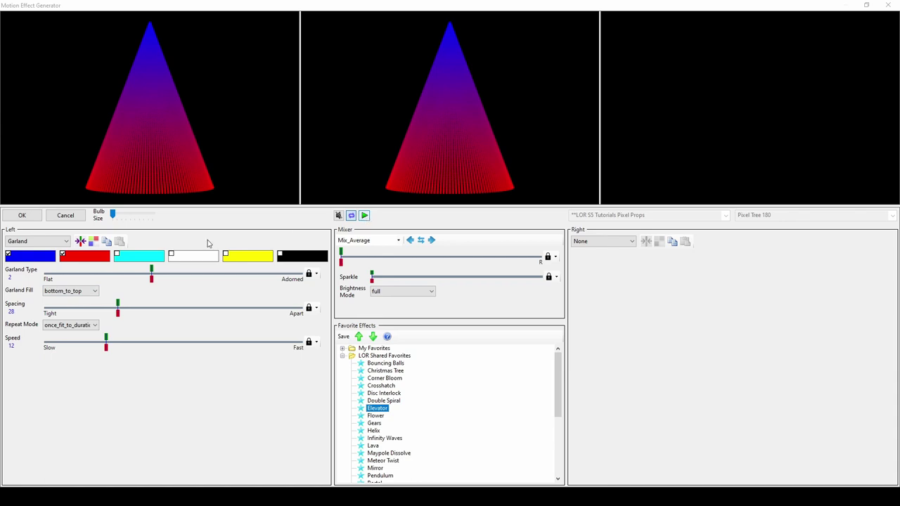
# Switch the left layer's effect to Hold for a steady purple-to-red gradient
pyautogui.click(35, 241)
pyautogui.click(38, 258)
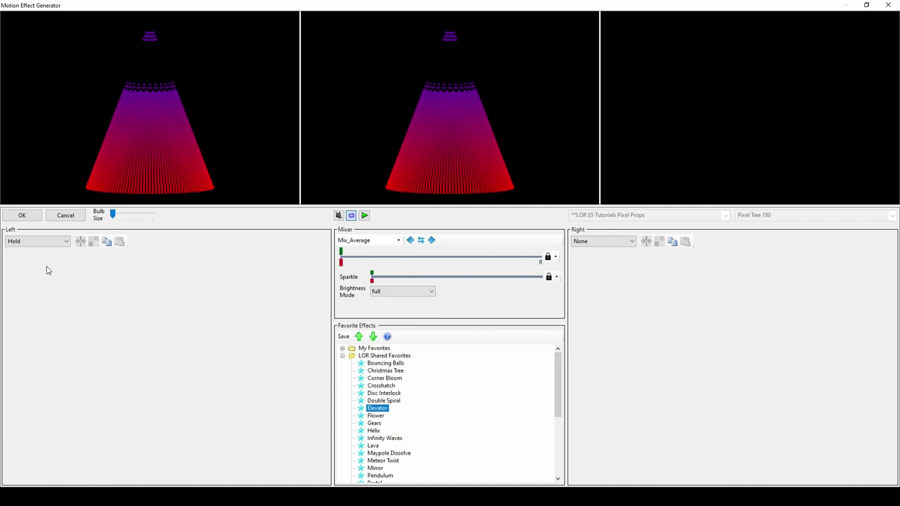
# Set the left effect to Lightning using white only, with blue and red removed
pyautogui.click(60, 243)
pyautogui.click(46, 259)
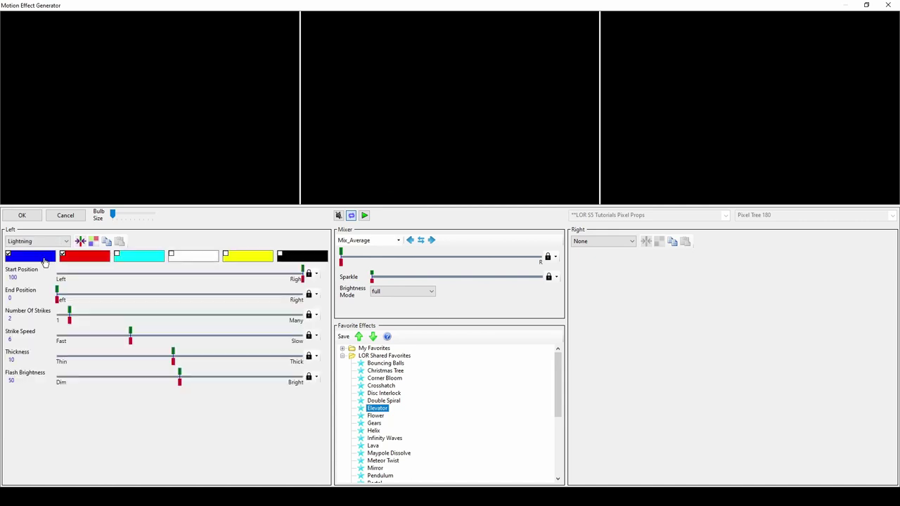
pyautogui.click(171, 254)
pyautogui.click(9, 255)
pyautogui.click(363, 216)
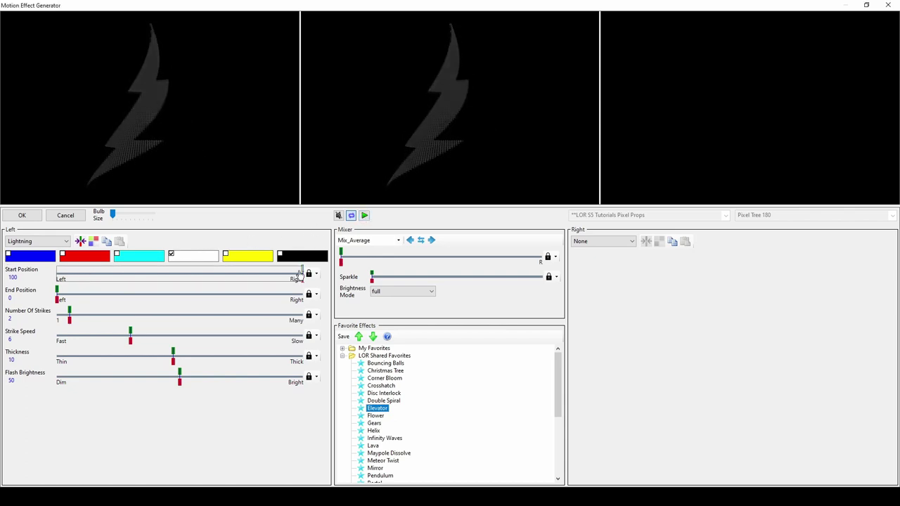
# Set Lightning Start Position 65, End Position 52 and 5 strikes, then replay the preview
pyautogui.click(128, 274)
pyautogui.moveTo(57, 293); pyautogui.dragTo(185, 295)
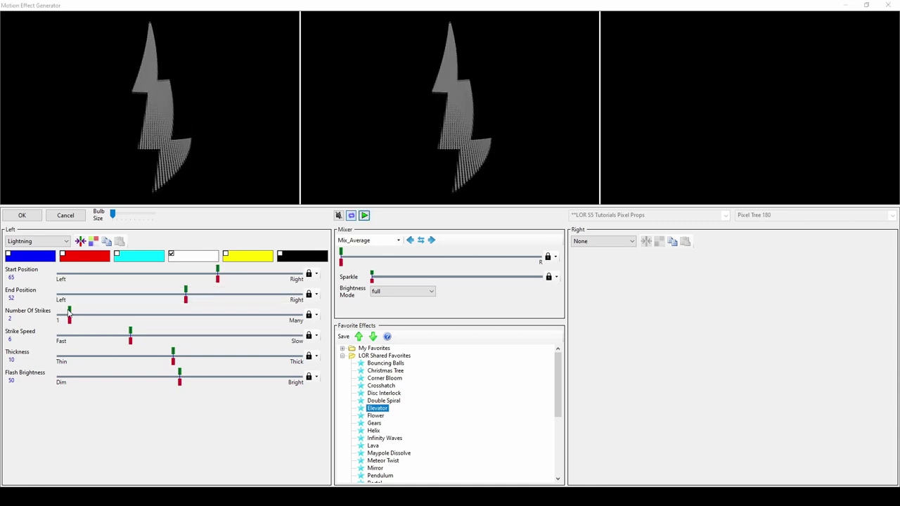
pyautogui.moveTo(69, 316); pyautogui.dragTo(137, 377)
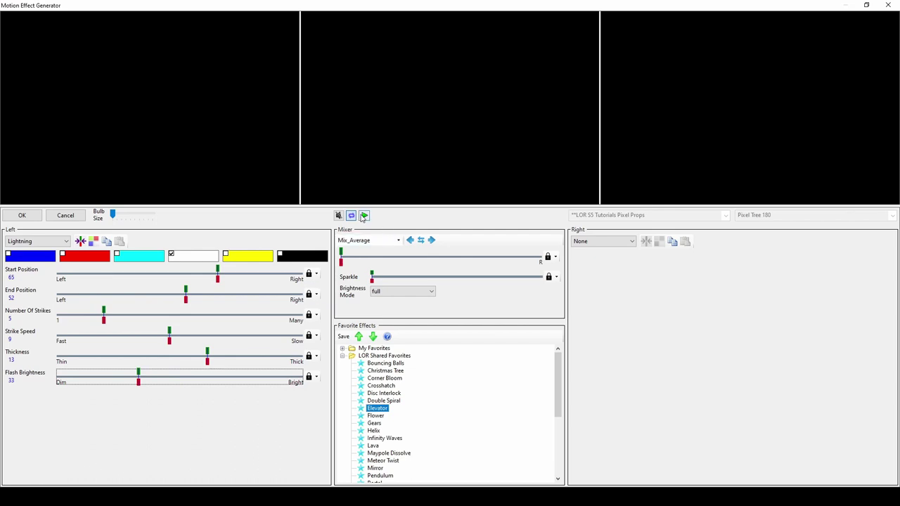
pyautogui.click(363, 216)
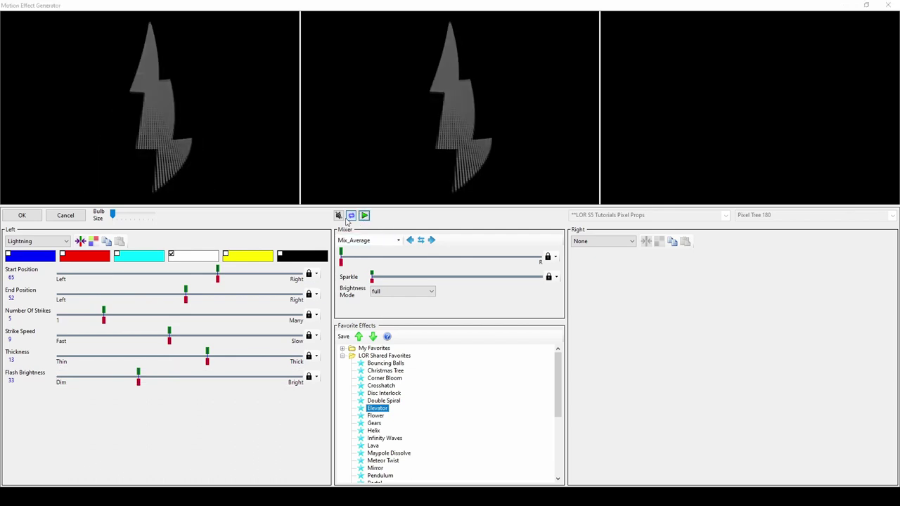
pyautogui.click(42, 241)
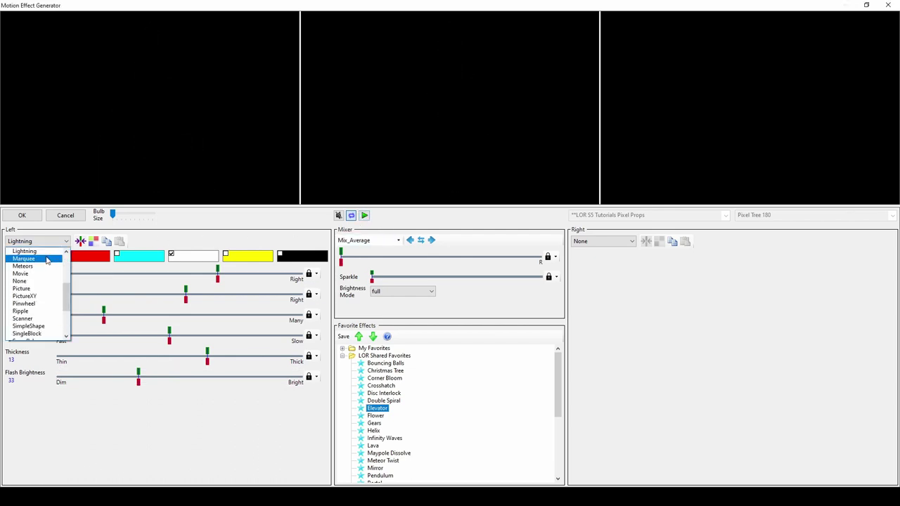
# Make the left effect a Marquee with Spacing 9, Filled Space 20 and Bottom side off
pyautogui.click(47, 259)
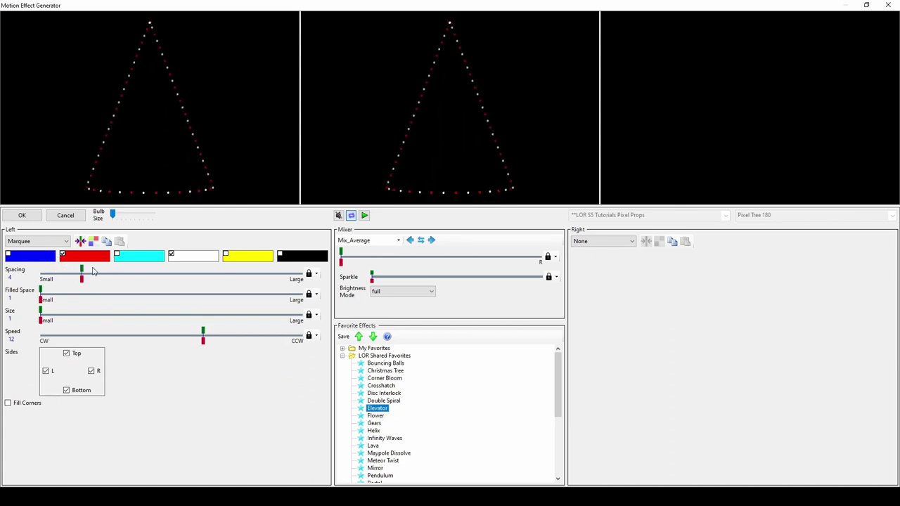
pyautogui.moveTo(83, 273); pyautogui.dragTo(153, 281)
pyautogui.moveTo(40, 291); pyautogui.dragTo(110, 314)
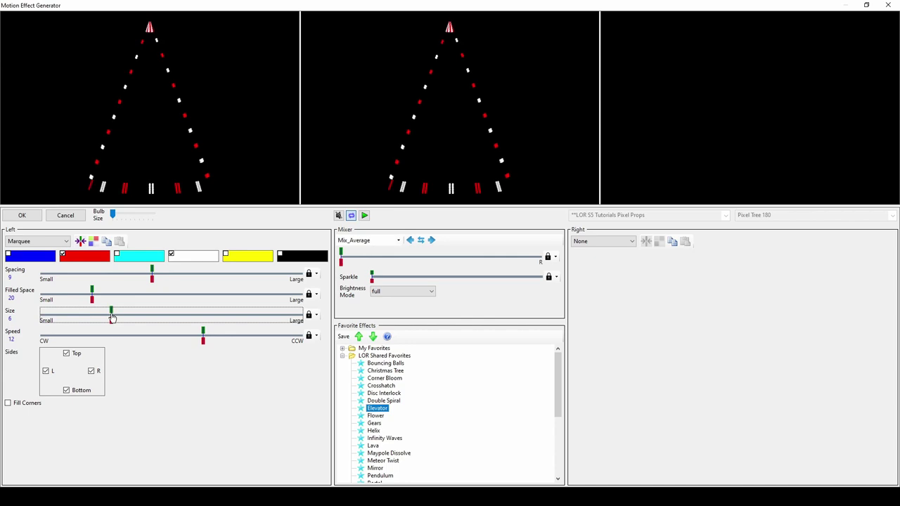
pyautogui.click(66, 390)
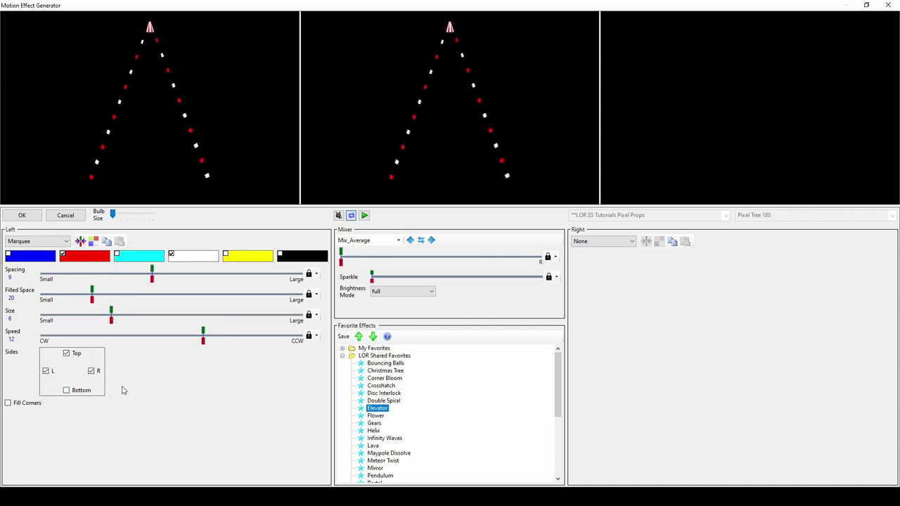
# Set the left effect to palette-coloured Meteors with a higher meteor count and longer tails
pyautogui.click(53, 244)
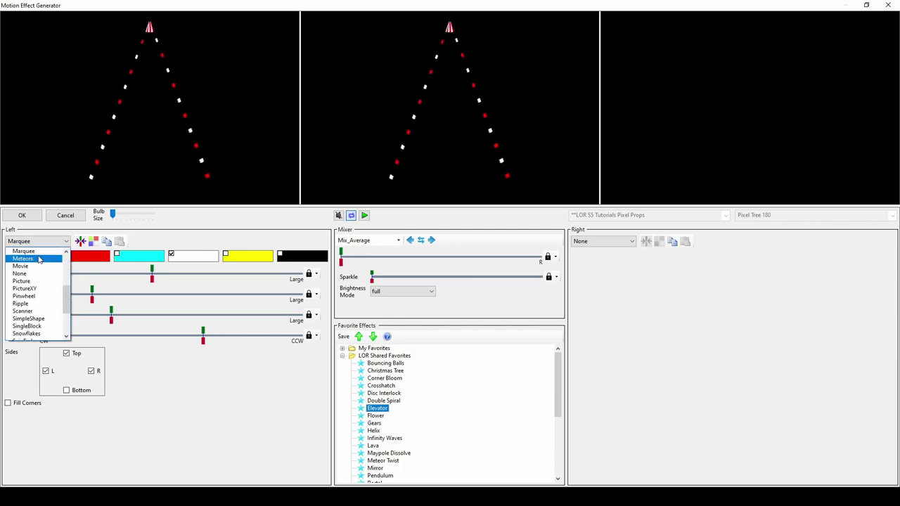
pyautogui.click(39, 258)
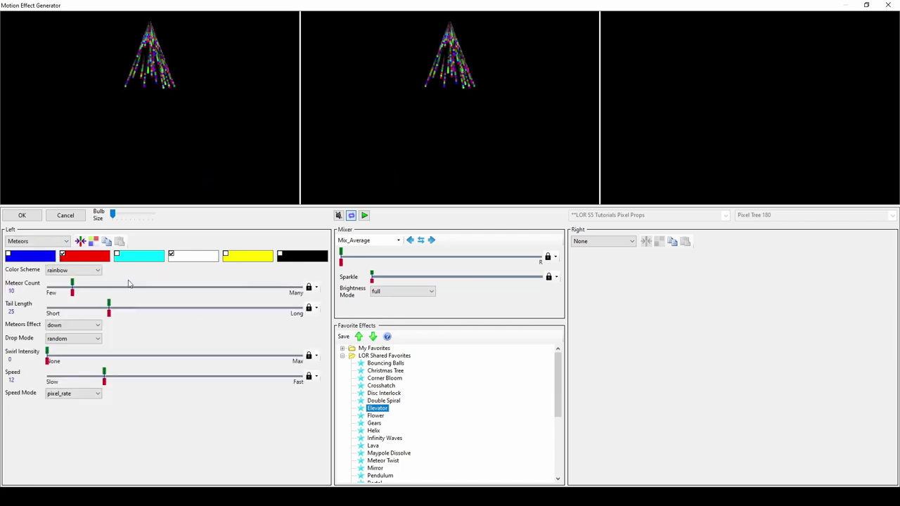
pyautogui.click(97, 271)
pyautogui.click(76, 295)
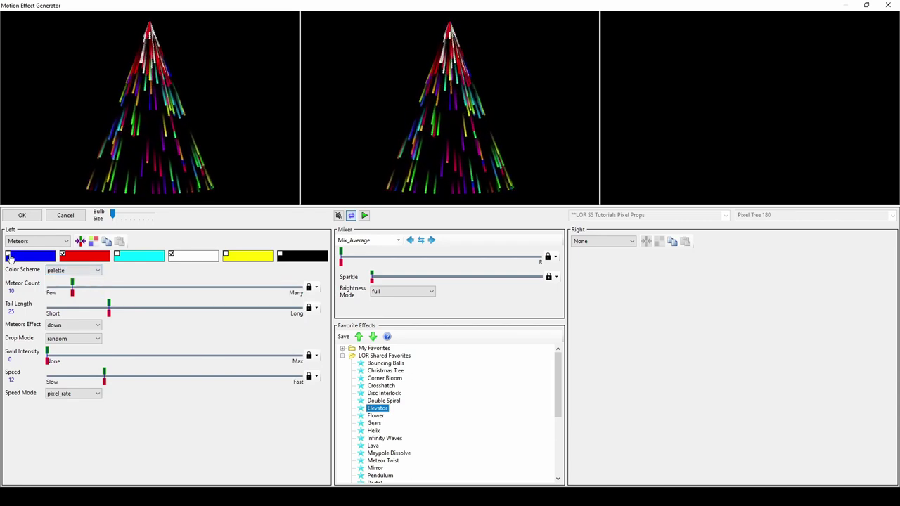
pyautogui.moveTo(72, 288); pyautogui.dragTo(196, 307)
# Try right, explode and implode directions with oscillate drop, then load the Meteor Twist favorite
pyautogui.click(95, 325)
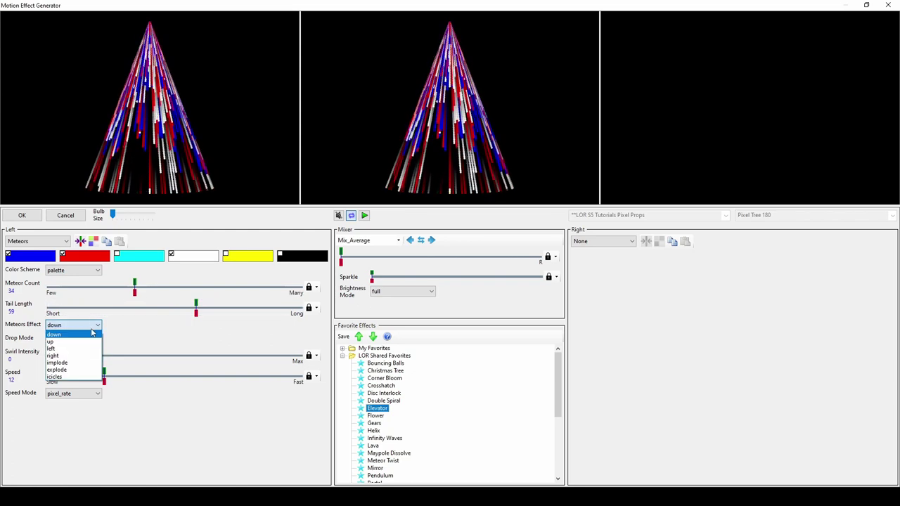
pyautogui.click(78, 357)
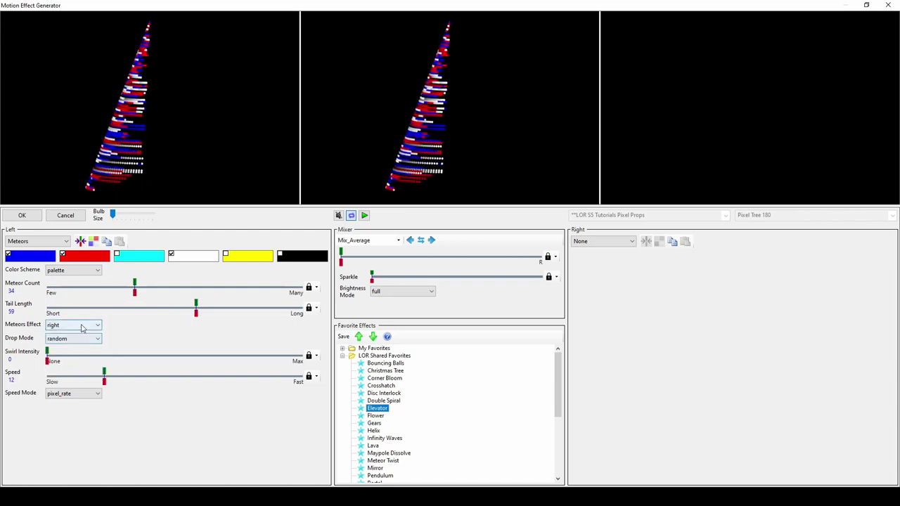
pyautogui.click(82, 326)
pyautogui.click(81, 360)
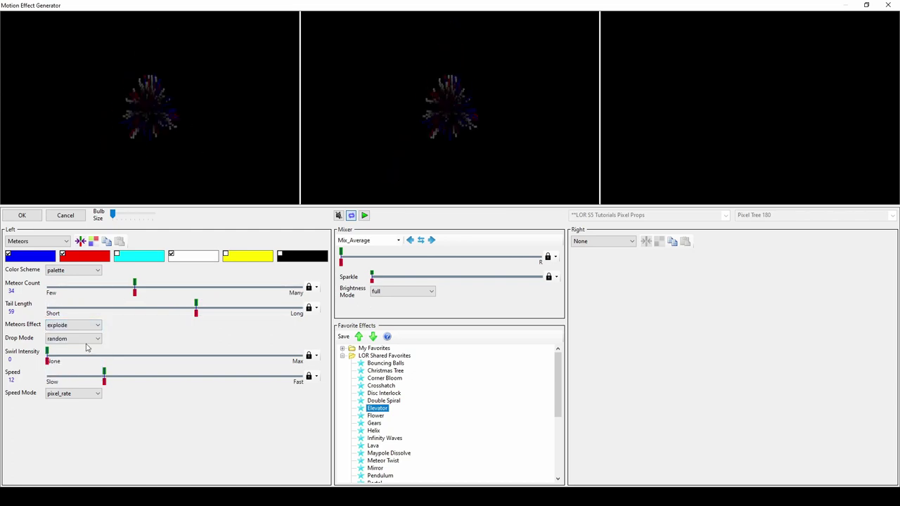
pyautogui.click(87, 341)
pyautogui.click(74, 369)
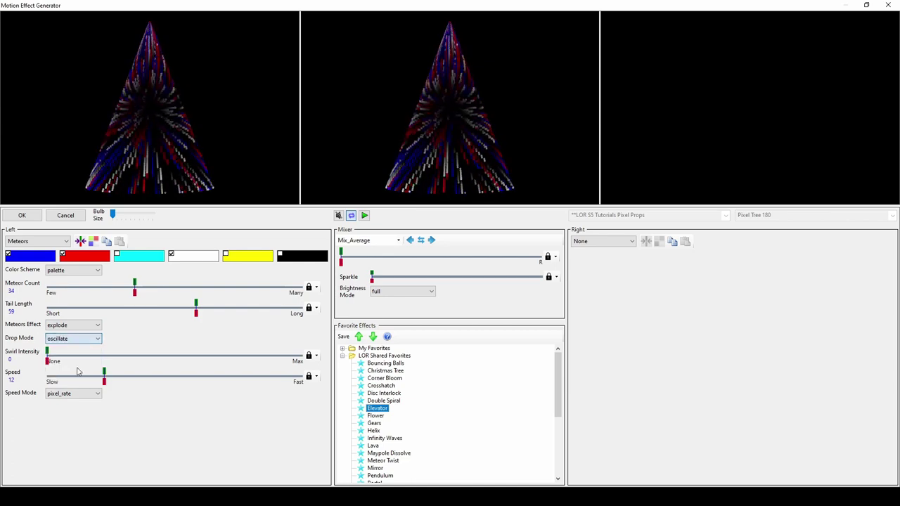
pyautogui.click(94, 327)
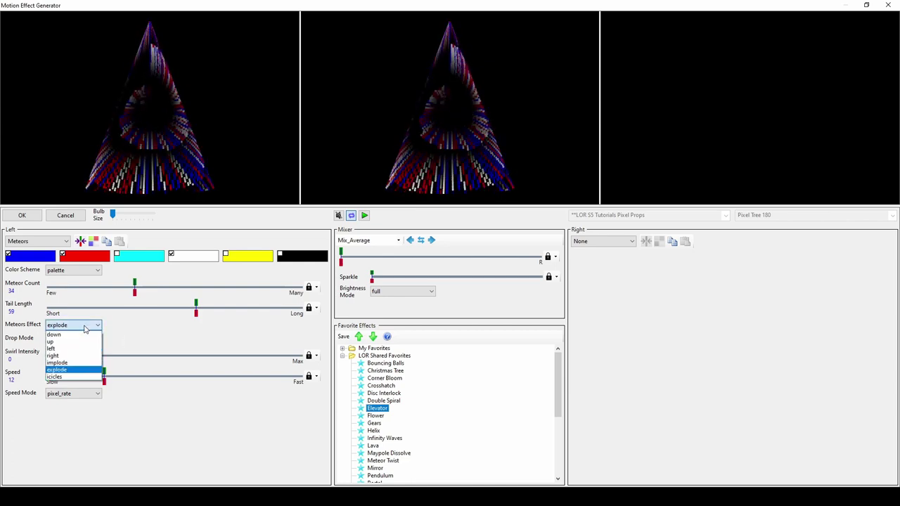
pyautogui.click(73, 364)
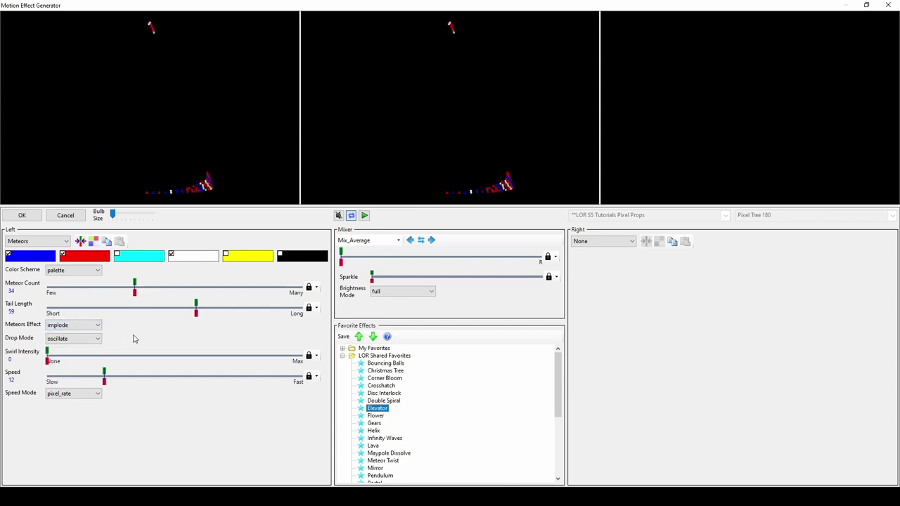
pyautogui.click(391, 461)
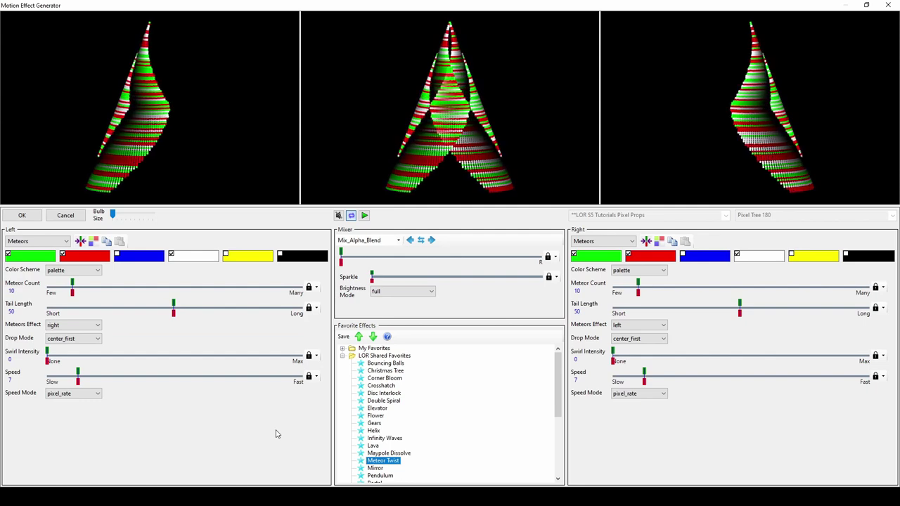
# Set the right effect to None and the mixer to Mix_Average
pyautogui.scroll(5, 603, 241)
pyautogui.click(397, 240)
pyautogui.click(359, 258)
# Set the left effect to Movie playing the Beach.wmv file
pyautogui.click(66, 241)
pyautogui.click(25, 258)
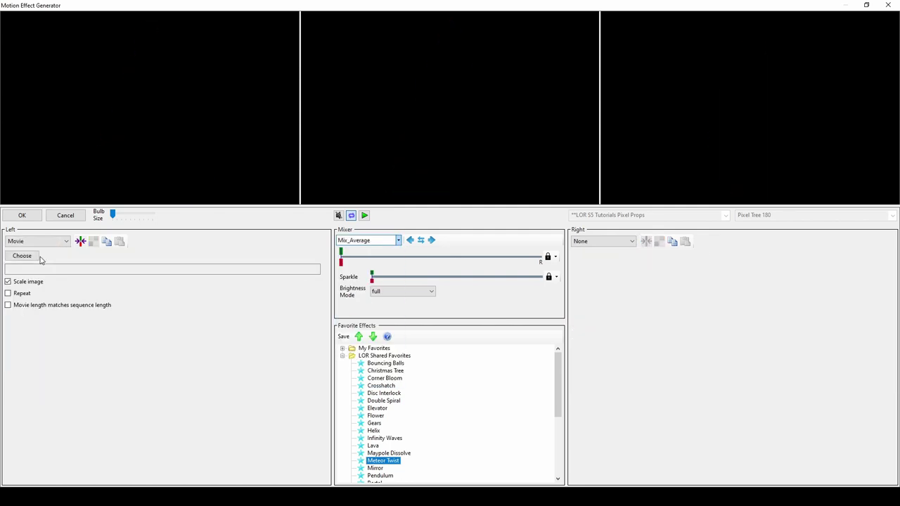
pyautogui.click(25, 258)
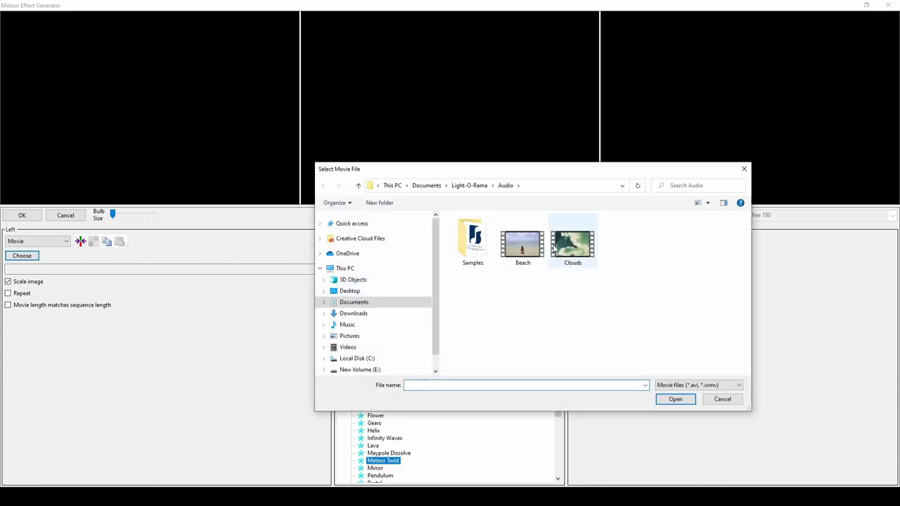
pyautogui.click(533, 247)
pyautogui.doubleClick(535, 247)
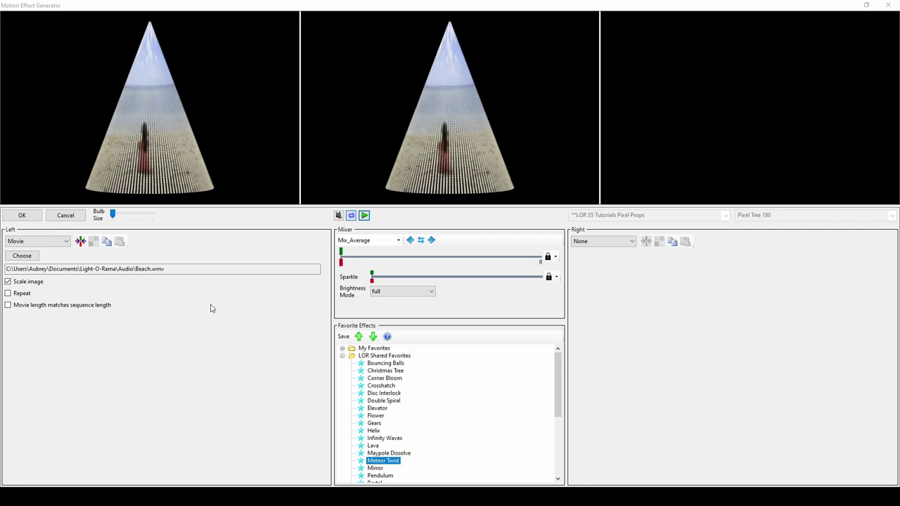
# Clear the left effect, briefly try Spinner, then set Left back to None
pyautogui.click(66, 243)
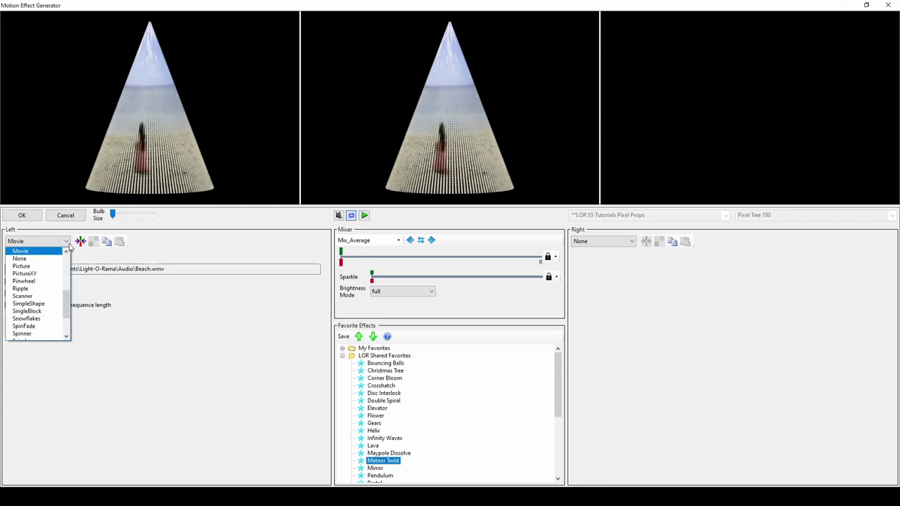
pyautogui.click(43, 258)
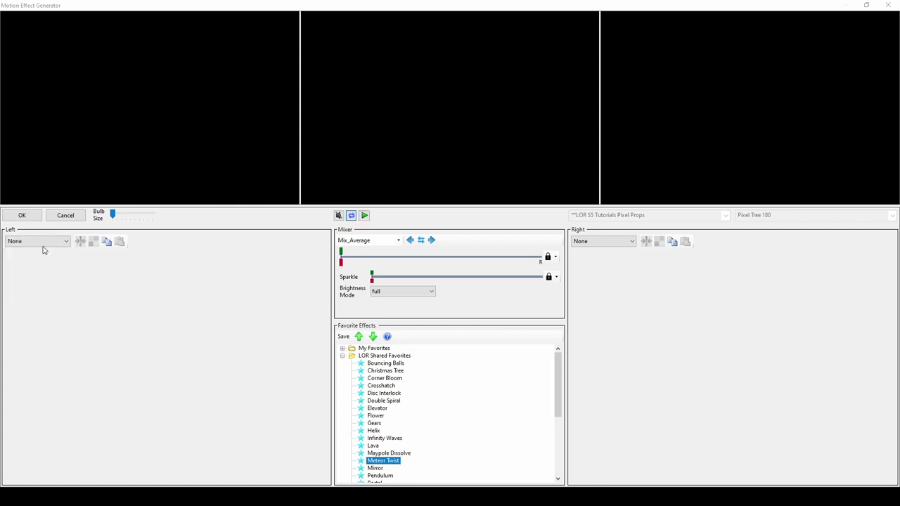
pyautogui.click(42, 242)
pyautogui.click(43, 318)
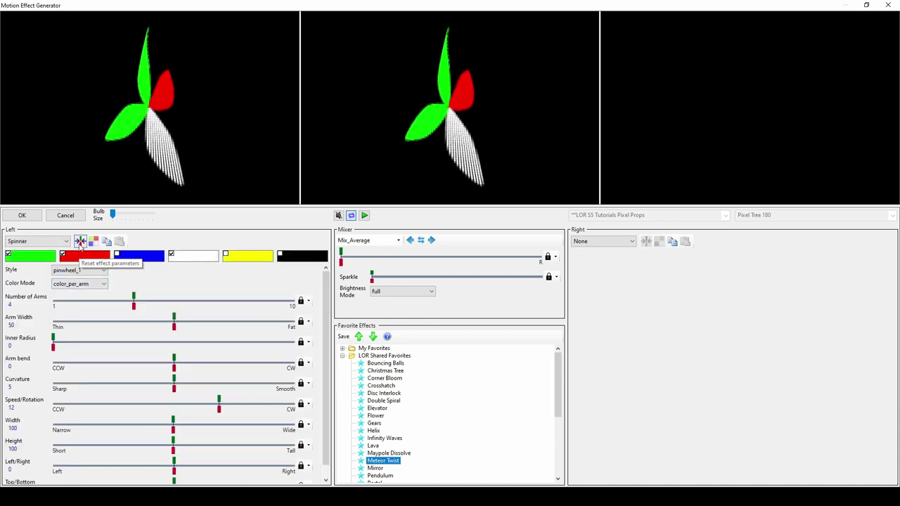
pyautogui.click(81, 243)
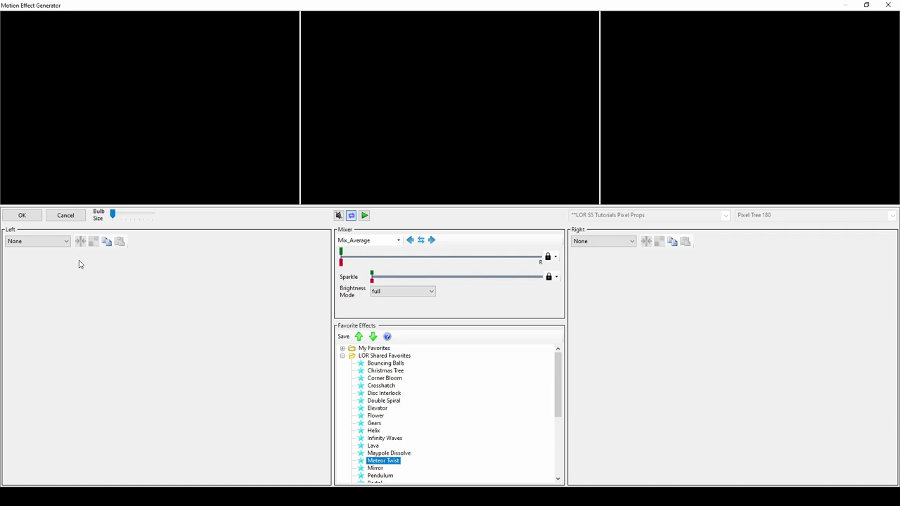
# Set the left effect to Picture showing American Flag.gif
pyautogui.click(48, 243)
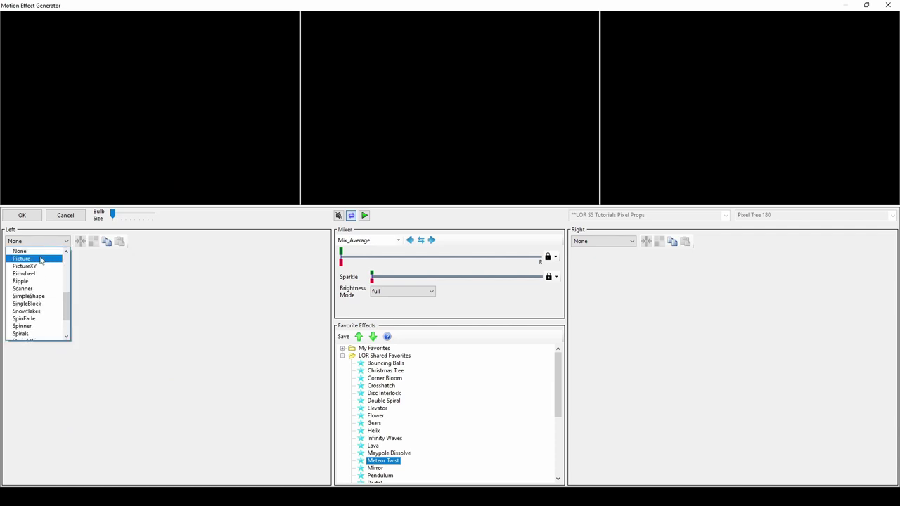
pyautogui.click(42, 258)
pyautogui.click(42, 241)
pyautogui.click(160, 261)
pyautogui.click(28, 257)
pyautogui.doubleClick(508, 269)
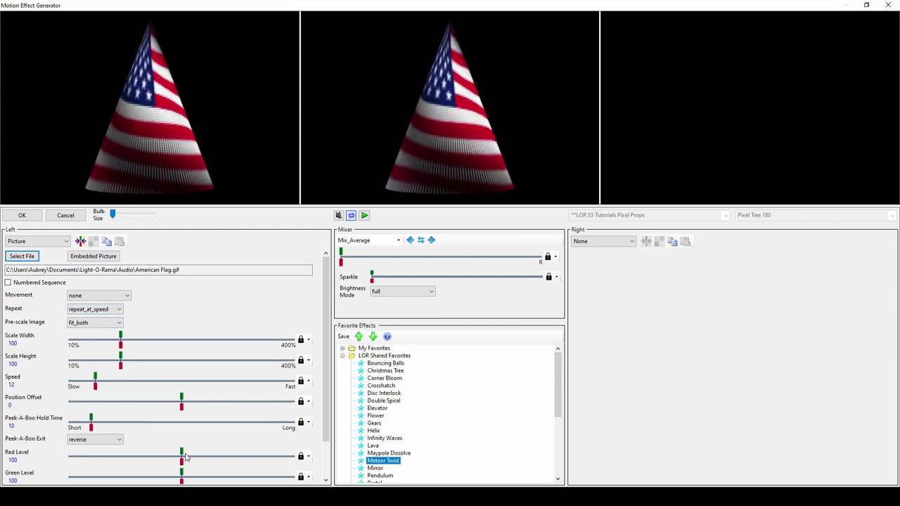
# Raise the red level slightly, enlarge the flag's scale and pick a movement direction
pyautogui.moveTo(182, 458); pyautogui.dragTo(184, 458)
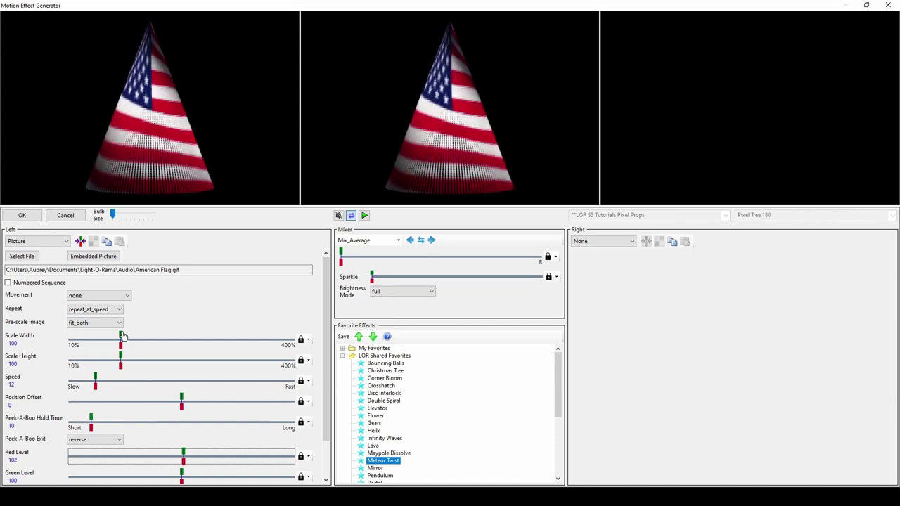
pyautogui.moveTo(121, 335); pyautogui.dragTo(140, 358)
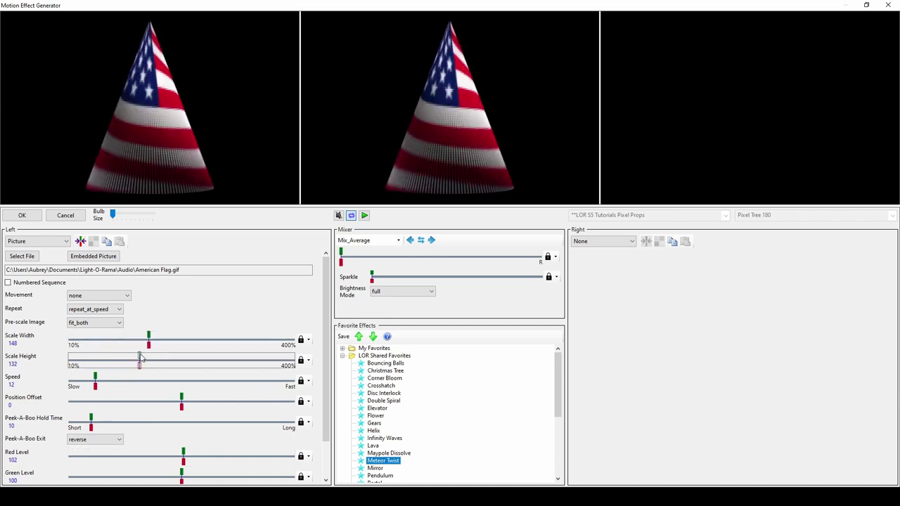
pyautogui.click(112, 296)
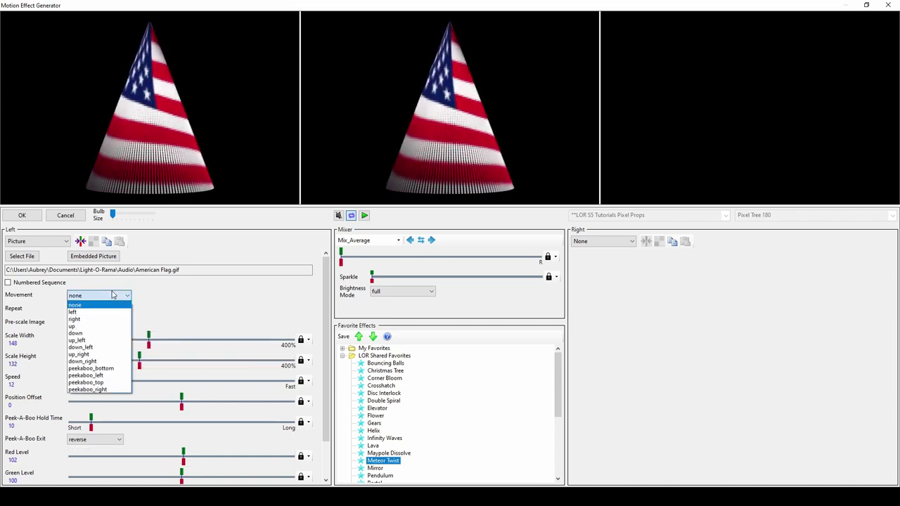
pyautogui.click(105, 340)
# Switch to PictureXY and position the flag at Left/Right 3, Top/Bottom 2
pyautogui.click(54, 242)
pyautogui.click(28, 258)
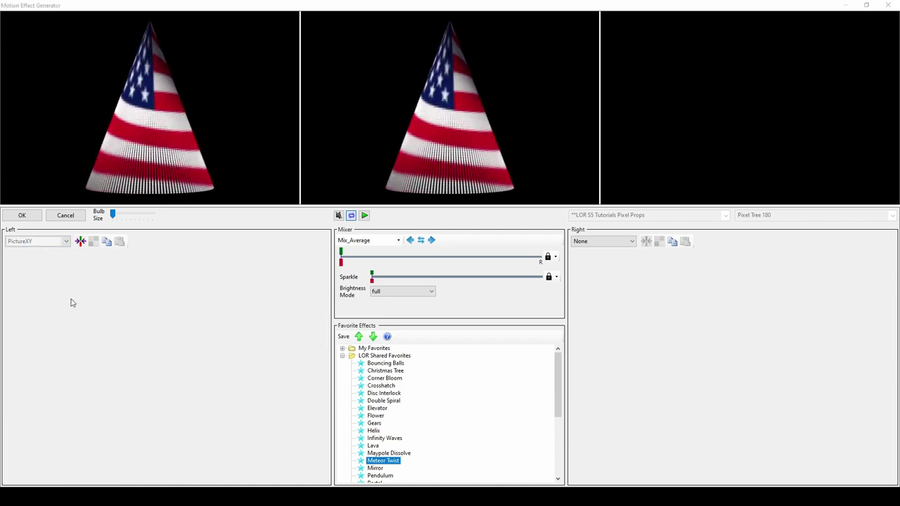
pyautogui.moveTo(170, 326); pyautogui.dragTo(116, 326)
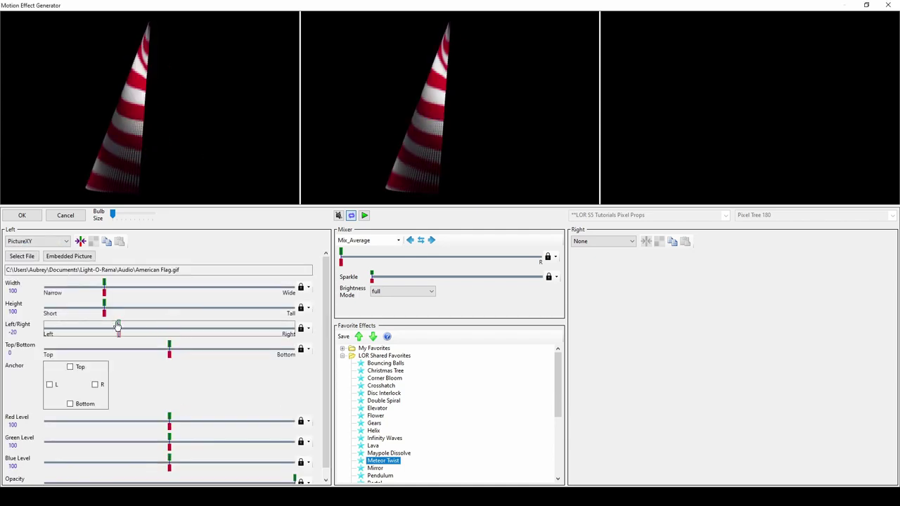
pyautogui.moveTo(169, 349); pyautogui.dragTo(198, 349)
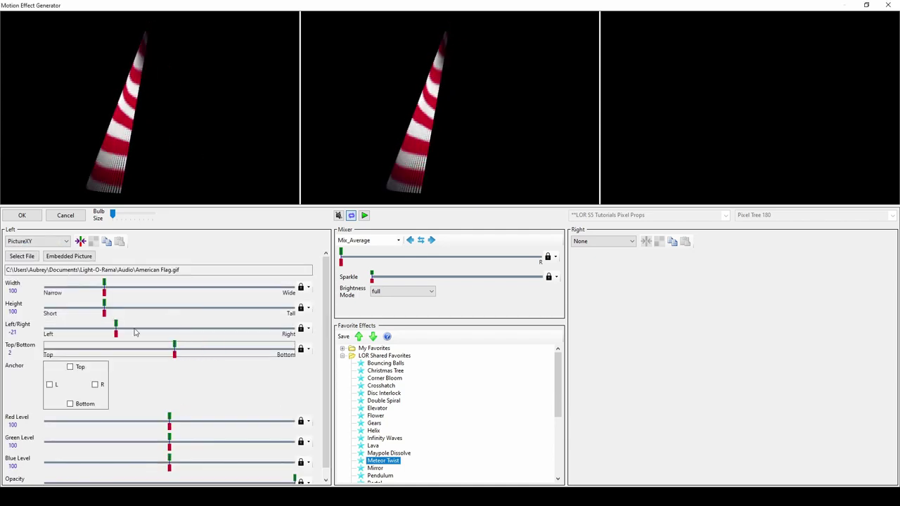
pyautogui.moveTo(118, 331); pyautogui.dragTo(174, 334)
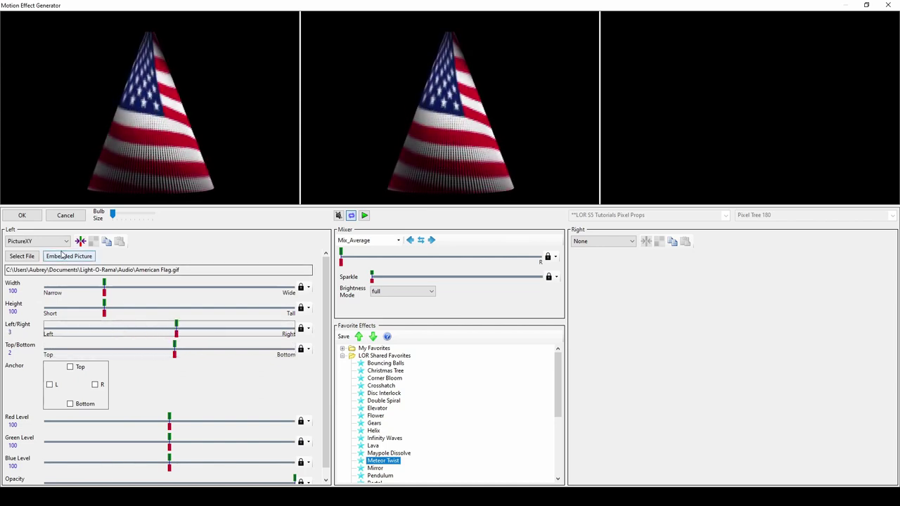
pyautogui.click(39, 241)
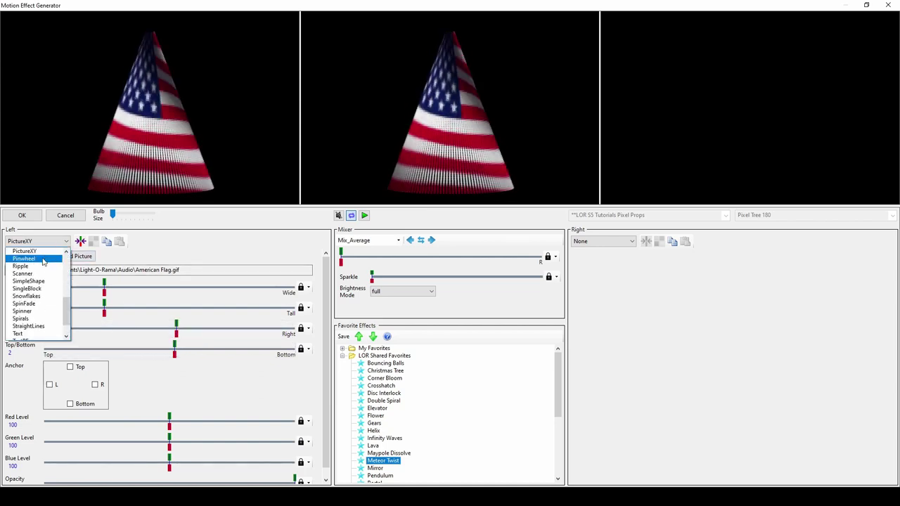
# Make a Pinwheel with 6 arms, Arm Length 133, slight arm bend and multicolor_arms colouring
pyautogui.click(43, 260)
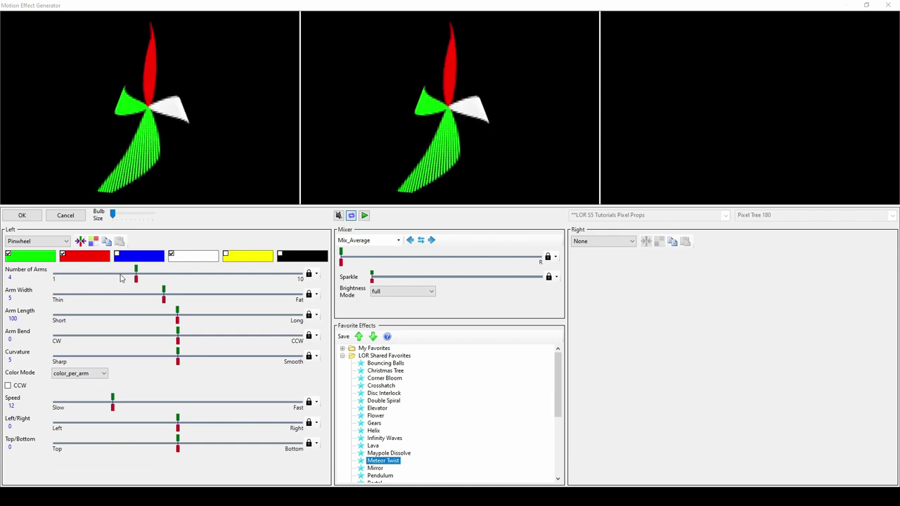
pyautogui.moveTo(136, 272); pyautogui.dragTo(219, 318)
pyautogui.click(179, 332)
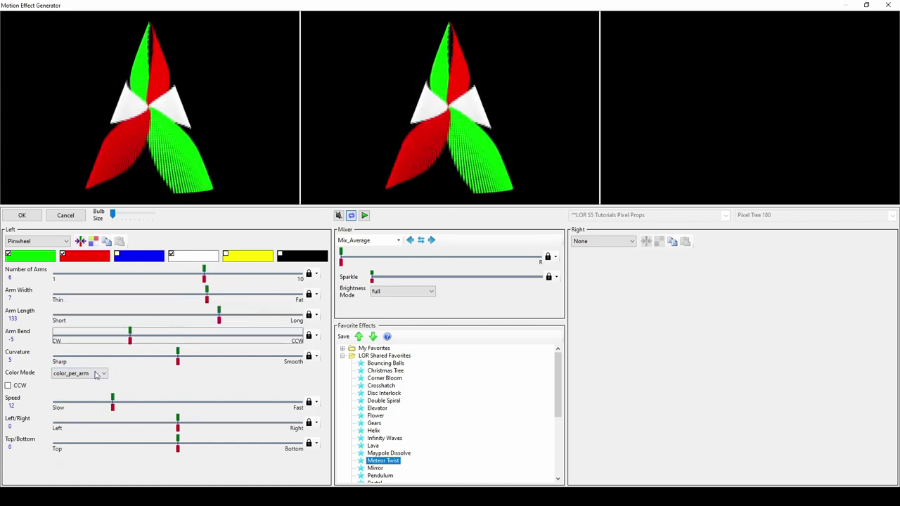
pyautogui.click(93, 374)
pyautogui.click(92, 400)
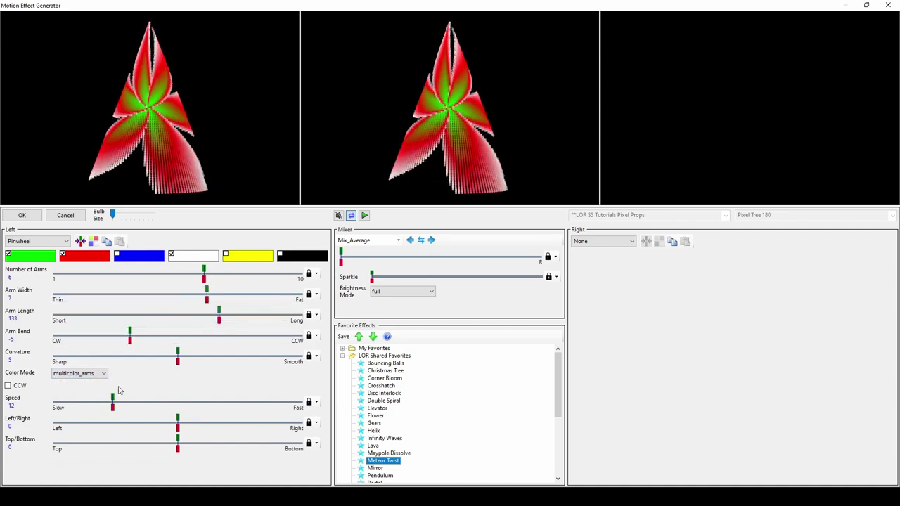
pyautogui.click(56, 243)
# Set the effect to a diamond-shaped Ripple with a higher repeat count and preview it
pyautogui.click(28, 257)
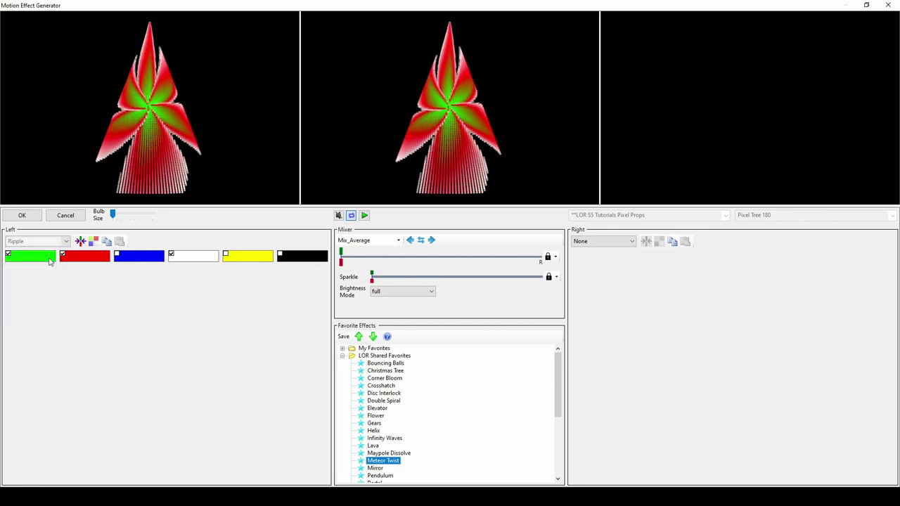
pyautogui.click(90, 272)
pyautogui.click(81, 293)
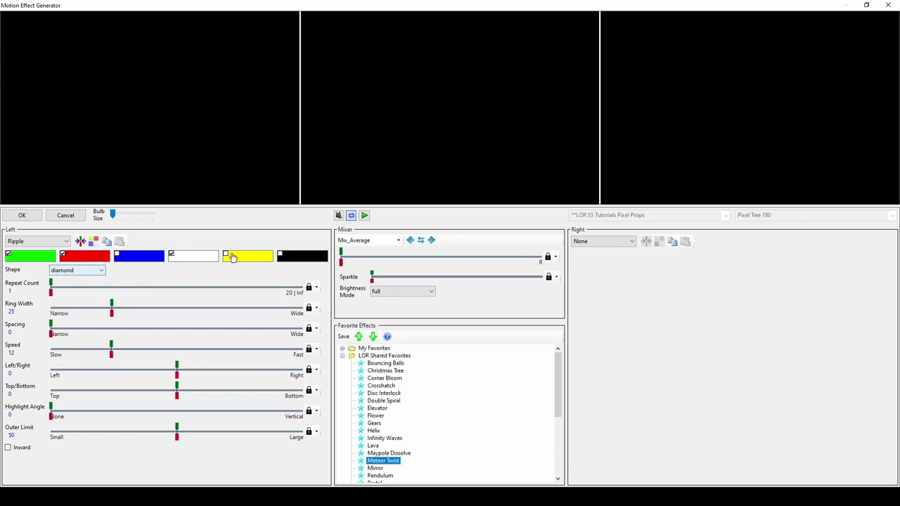
pyautogui.click(52, 284)
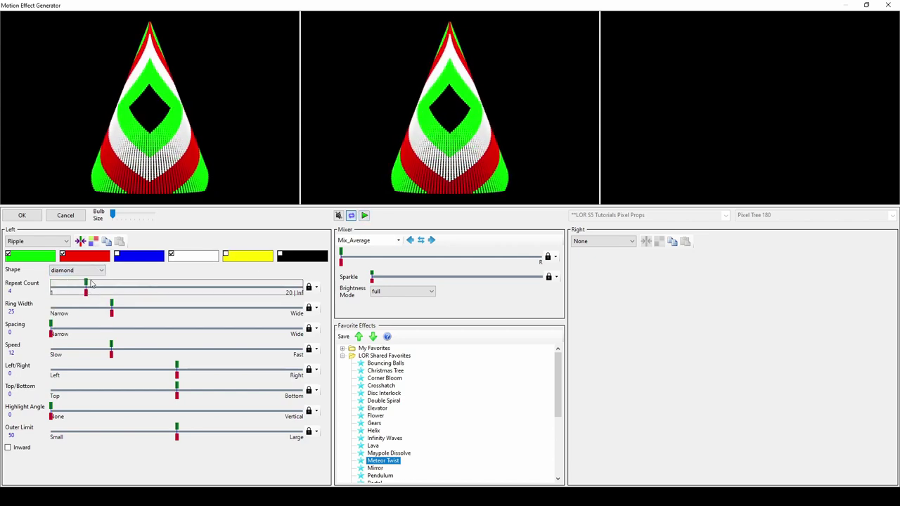
pyautogui.click(364, 216)
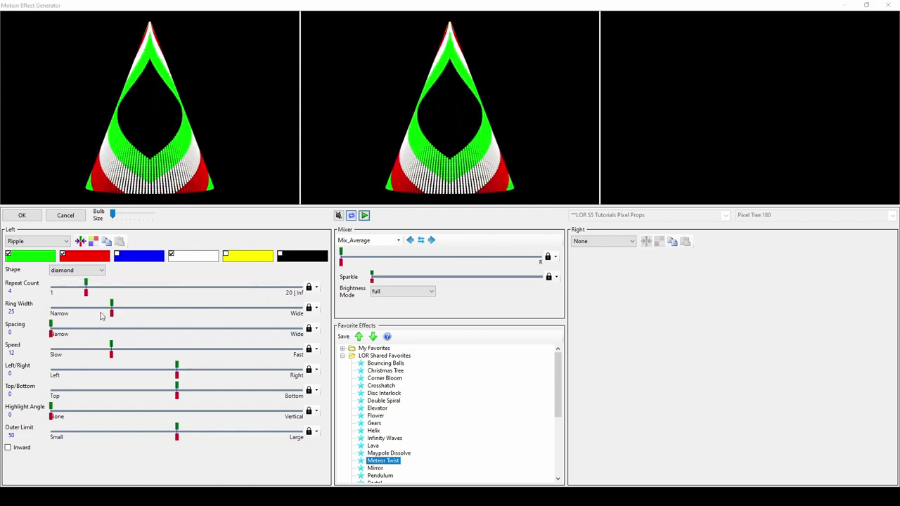
# Narrow the rings to width 18, offset to Left/Right -11, Top/Bottom -21, turn Inward on, and replay
pyautogui.moveTo(111, 307); pyautogui.dragTo(76, 329)
pyautogui.click(364, 215)
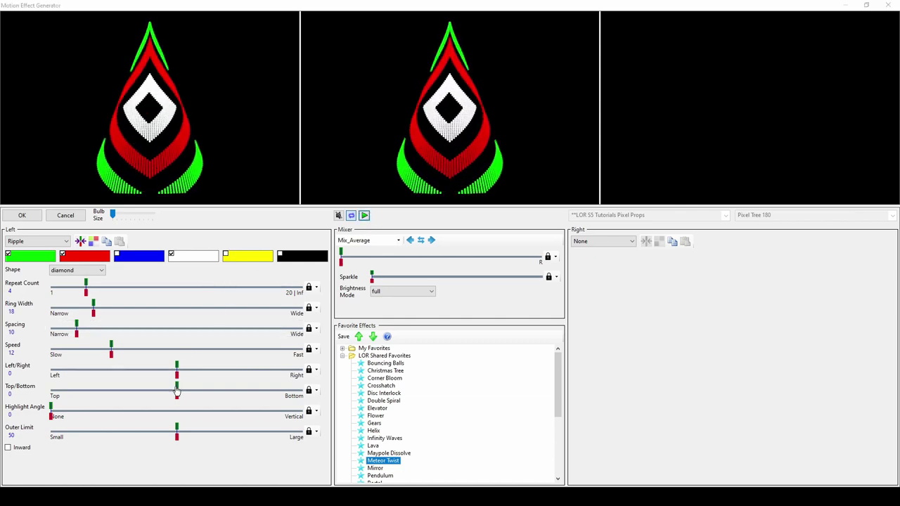
pyautogui.moveTo(175, 391); pyautogui.dragTo(123, 393)
pyautogui.moveTo(176, 371); pyautogui.dragTo(147, 371)
pyautogui.click(7, 449)
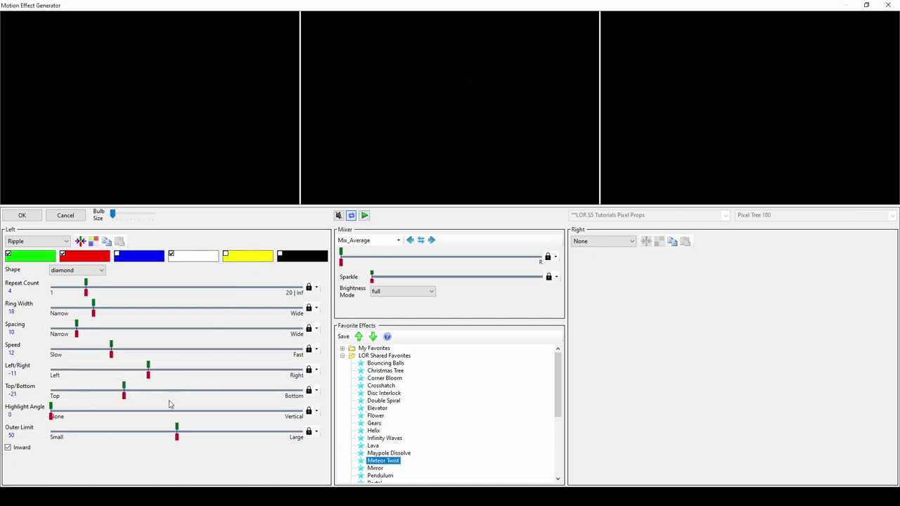
pyautogui.click(364, 216)
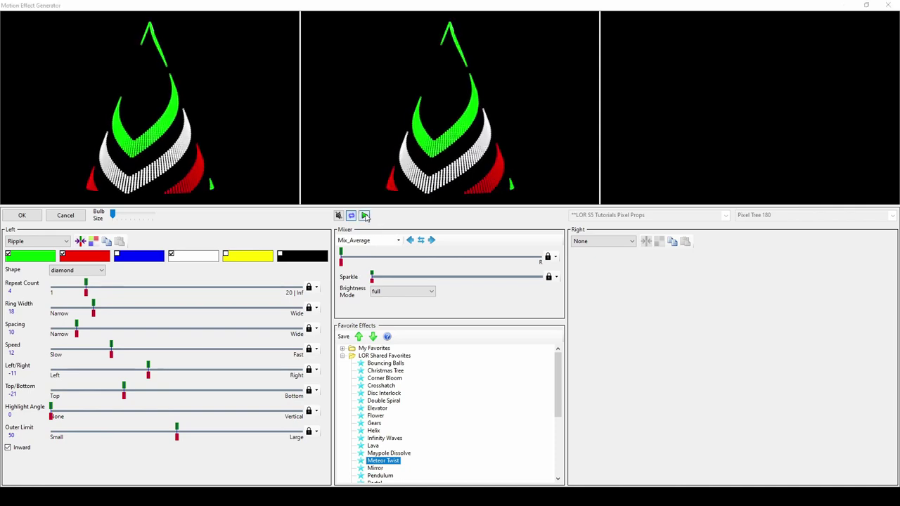
pyautogui.click(57, 243)
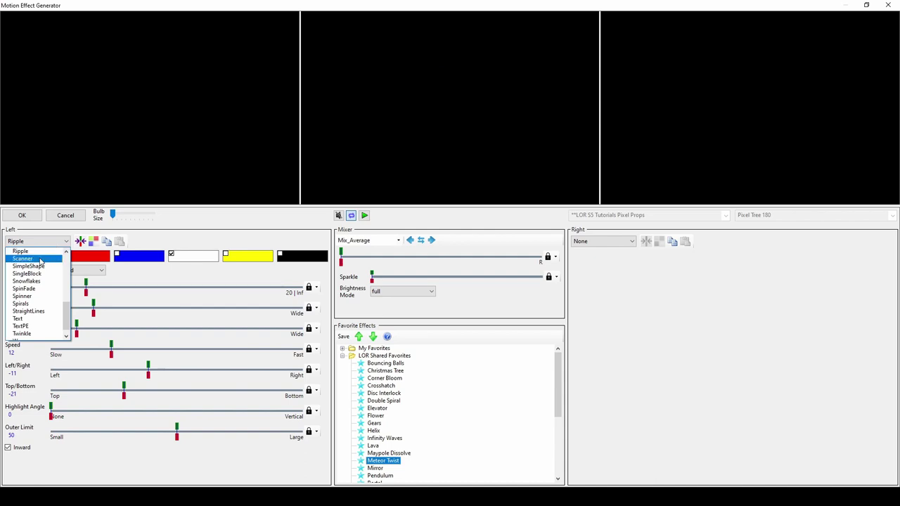
# Set the effect to Scanner and try left_and_right_dual, up_and_down and up_and_down_dual patterns
pyautogui.click(22, 259)
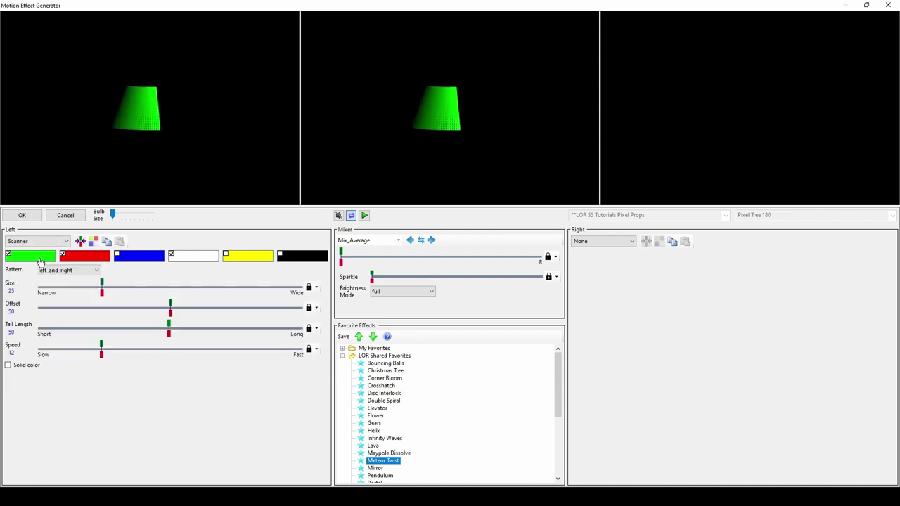
pyautogui.click(82, 273)
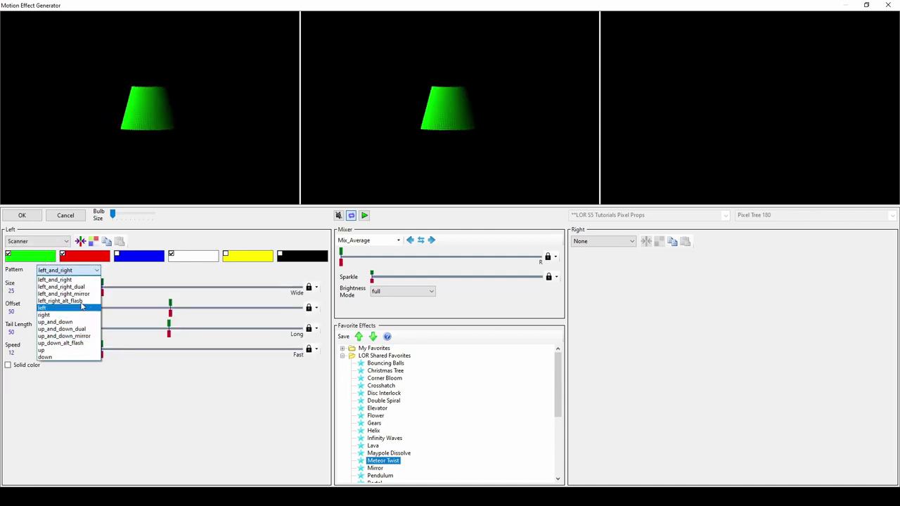
pyautogui.click(81, 287)
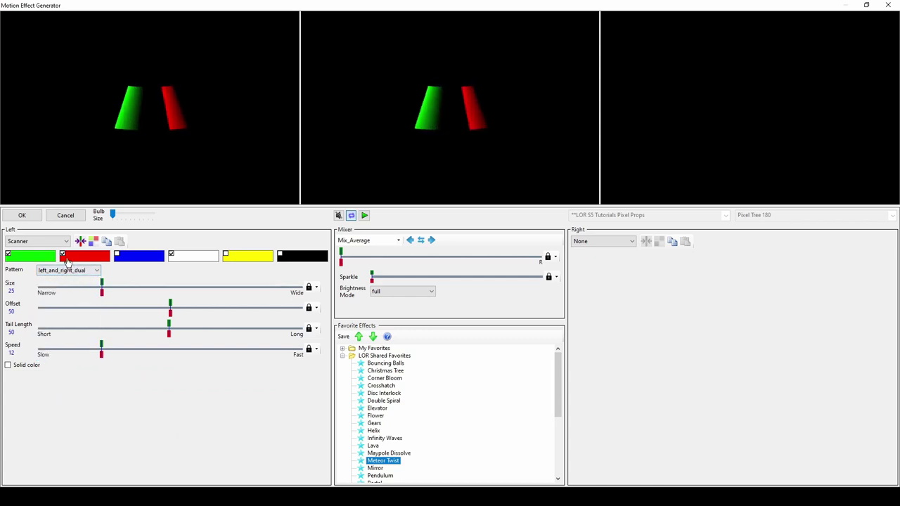
pyautogui.click(77, 273)
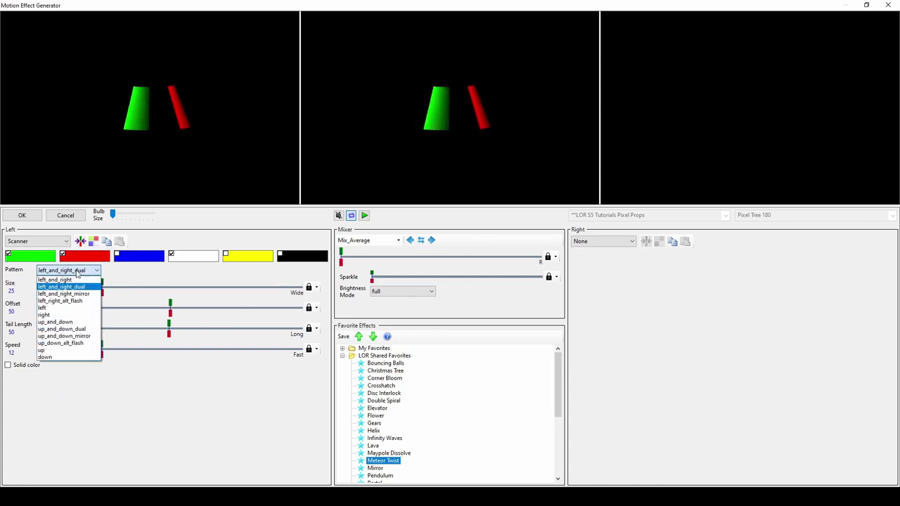
pyautogui.click(82, 323)
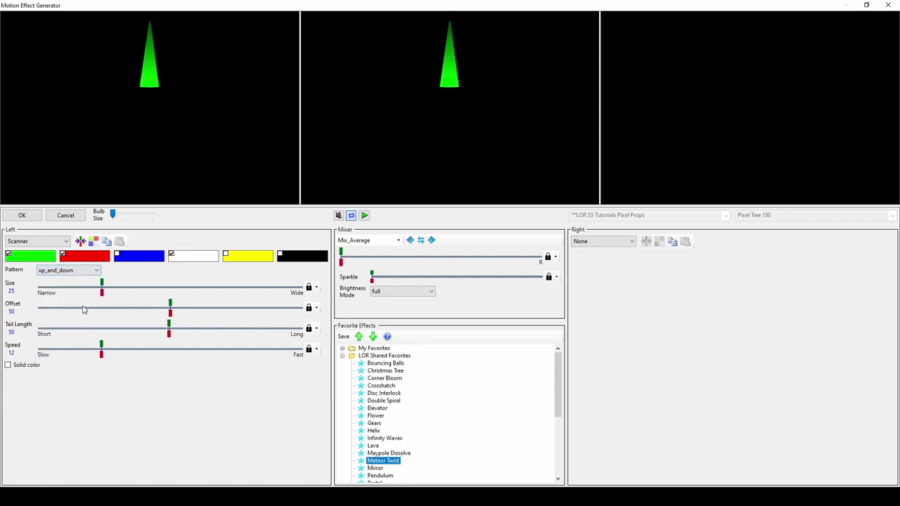
pyautogui.click(77, 272)
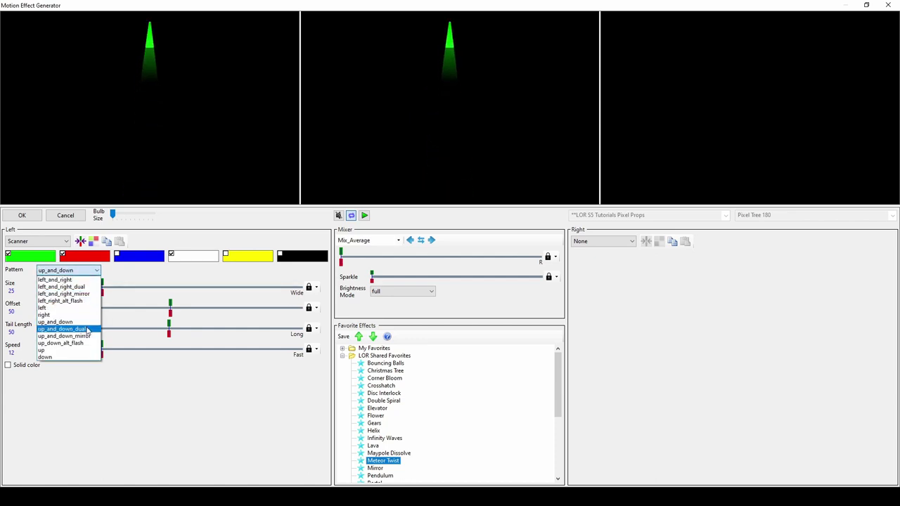
pyautogui.click(87, 330)
# Try up_and_down_mirror and up_down_alt_flash, settle on up_and_down, and widen the beams to Size 34
pyautogui.click(77, 271)
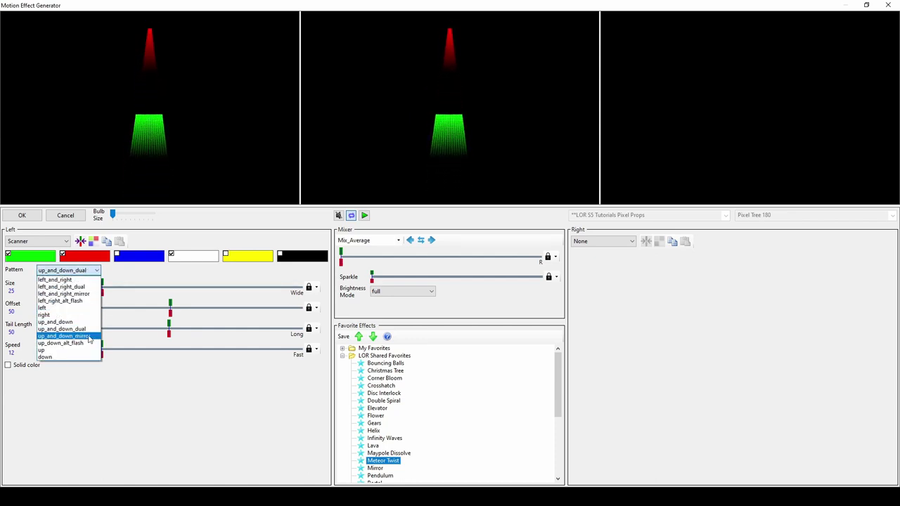
pyautogui.click(77, 336)
pyautogui.click(81, 271)
pyautogui.click(87, 344)
pyautogui.click(83, 272)
pyautogui.click(75, 323)
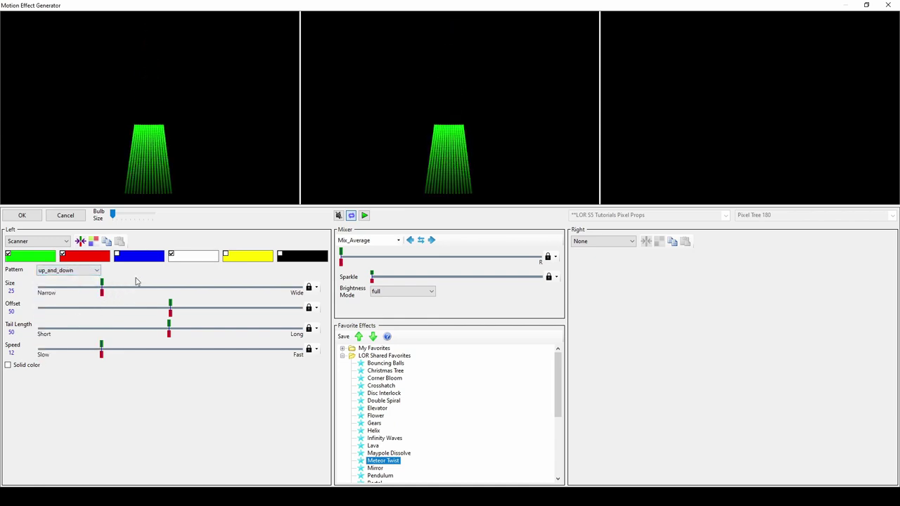
pyautogui.moveTo(102, 286); pyautogui.dragTo(127, 284)
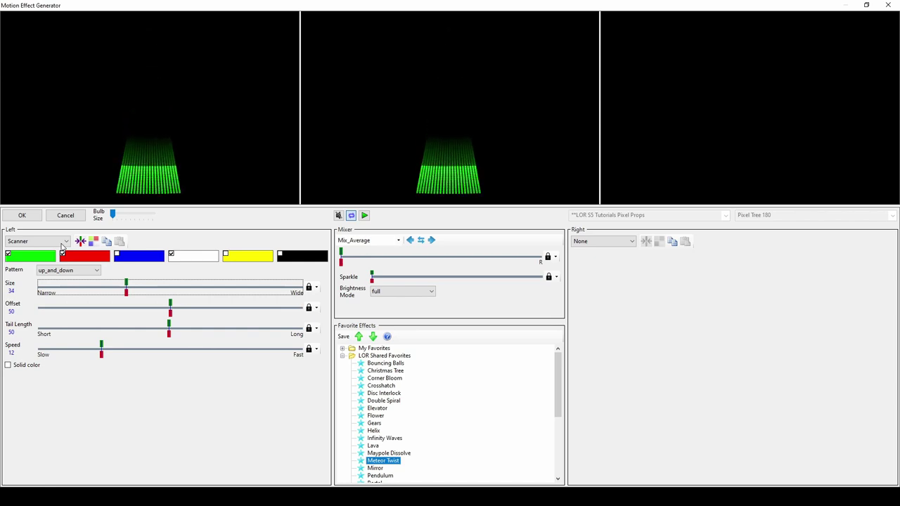
# Switch the left effect to SimpleShape and try the picture, diamond and star4 shapes
pyautogui.click(63, 243)
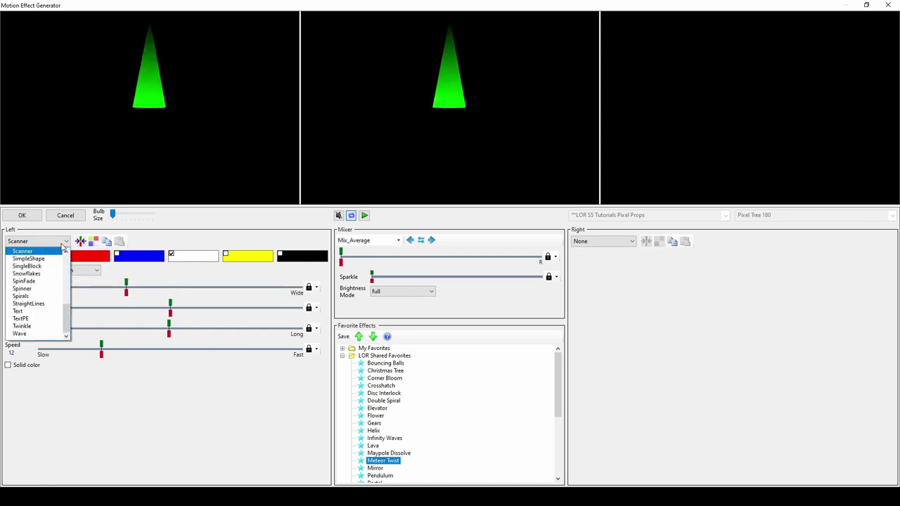
pyautogui.click(28, 258)
pyautogui.click(92, 271)
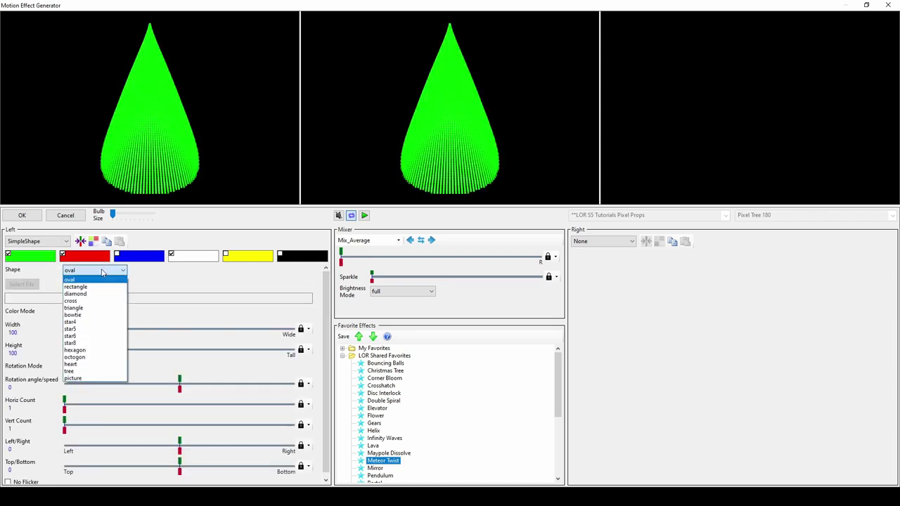
pyautogui.click(95, 379)
pyautogui.click(99, 271)
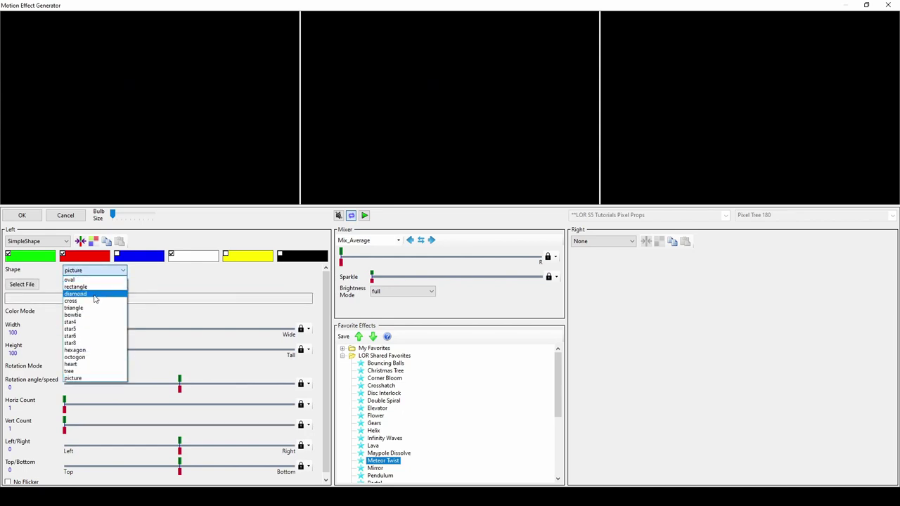
pyautogui.click(96, 294)
pyautogui.click(99, 270)
pyautogui.click(92, 324)
# Reshape the star, give it red centres over green, speed up continuous rotation, and repeat it 2×2
pyautogui.click(96, 327)
pyautogui.moveTo(87, 350); pyautogui.dragTo(75, 349)
pyautogui.click(91, 312)
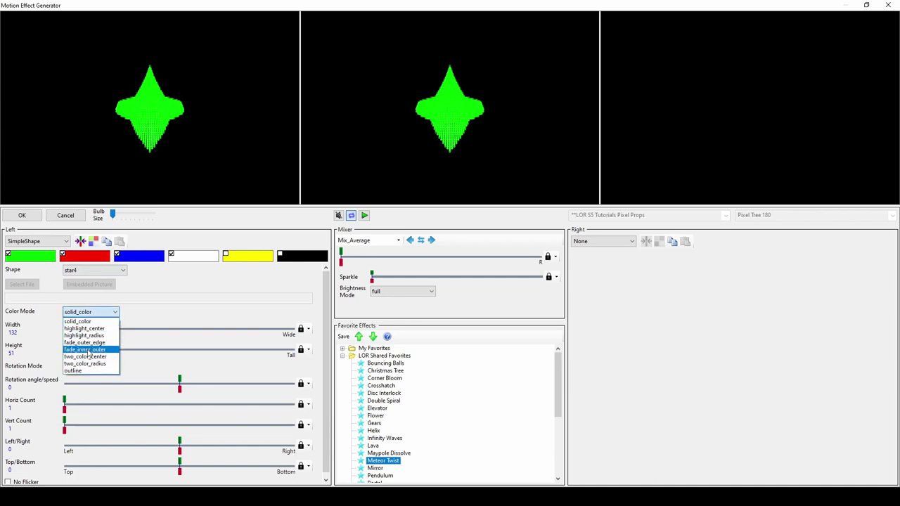
pyautogui.click(89, 357)
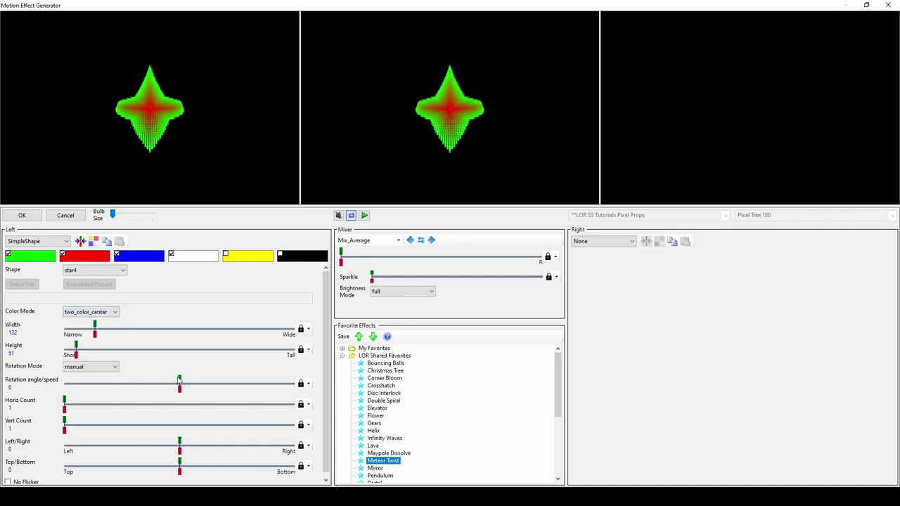
pyautogui.click(114, 367)
pyautogui.click(97, 382)
pyautogui.moveTo(179, 383); pyautogui.dragTo(235, 386)
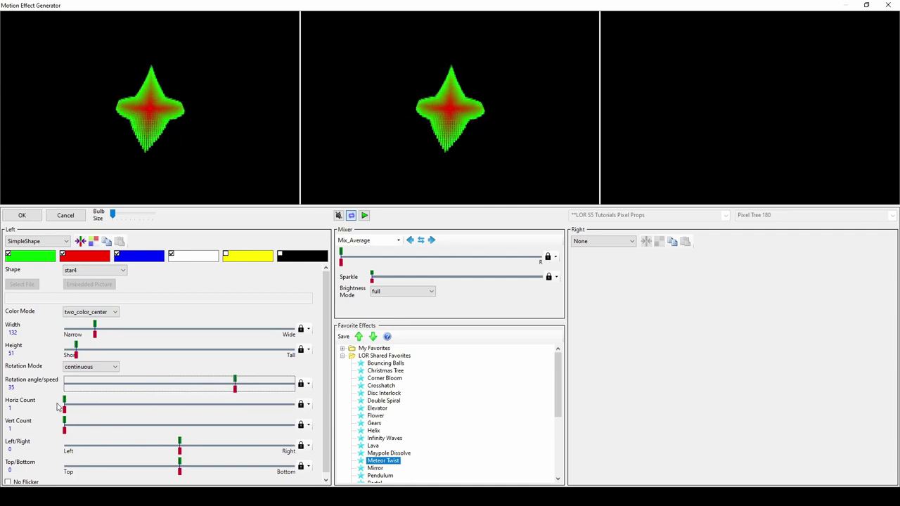
pyautogui.moveTo(65, 404); pyautogui.dragTo(84, 426)
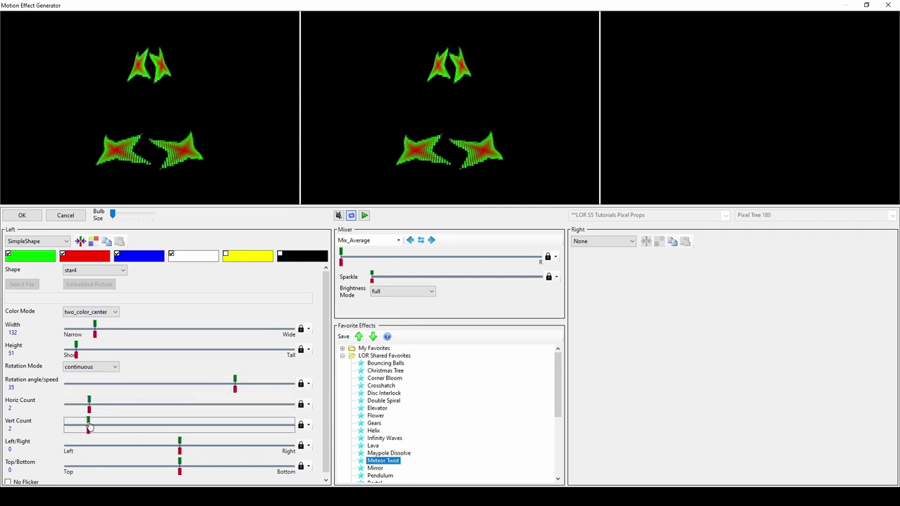
# Load the Gears shared favorite, change its shape to rectangle, and play the preview
pyautogui.click(374, 423)
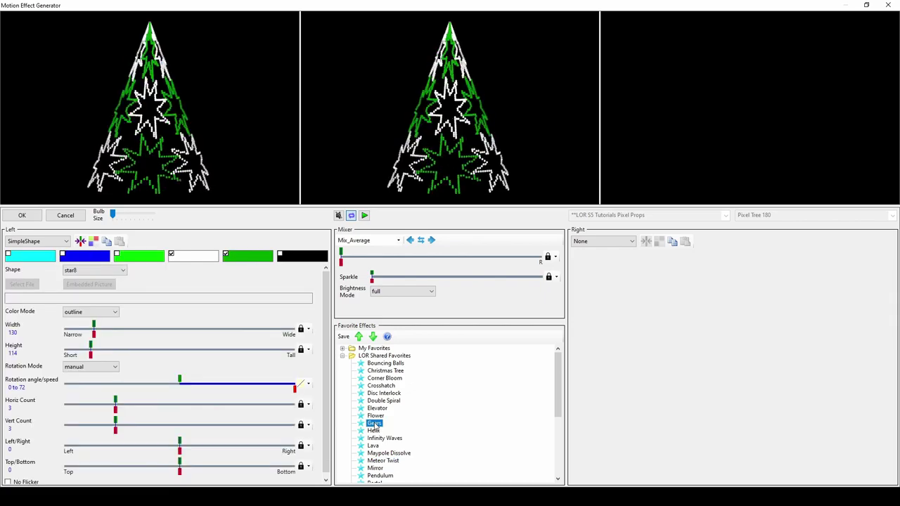
pyautogui.click(99, 270)
pyautogui.click(104, 288)
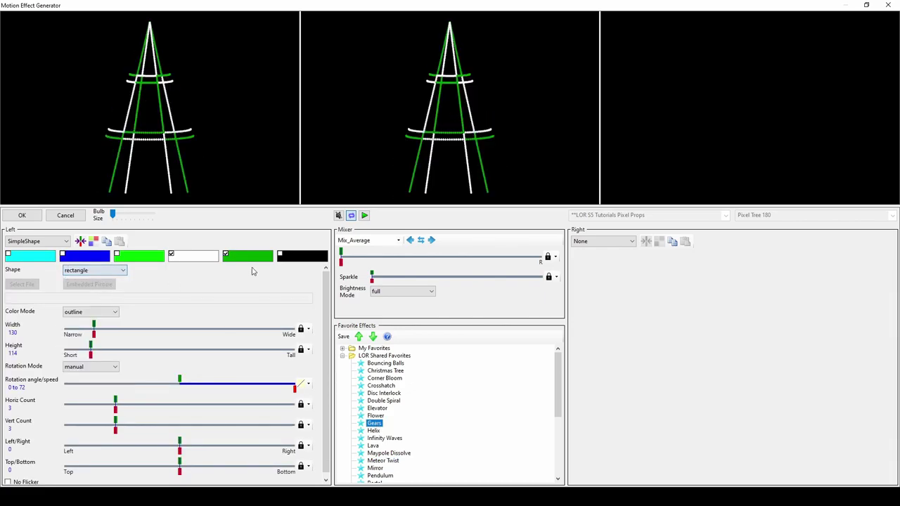
pyautogui.click(365, 215)
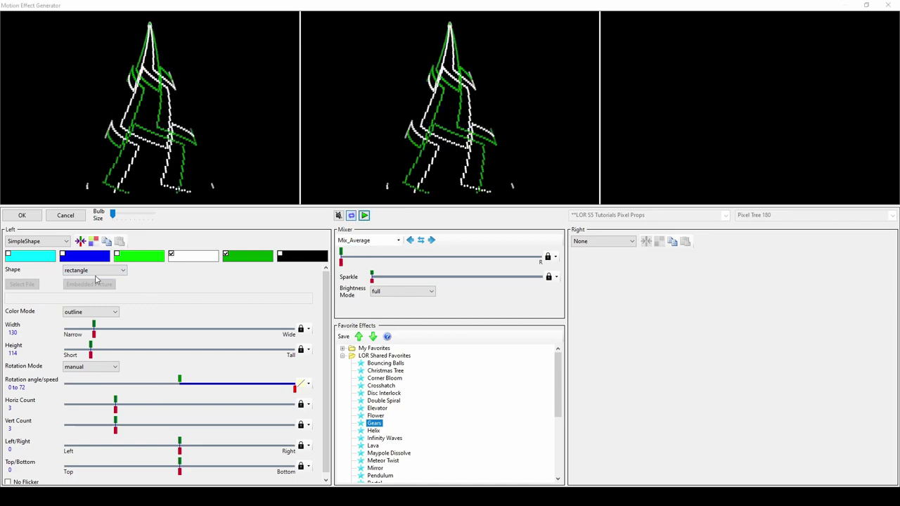
pyautogui.click(50, 243)
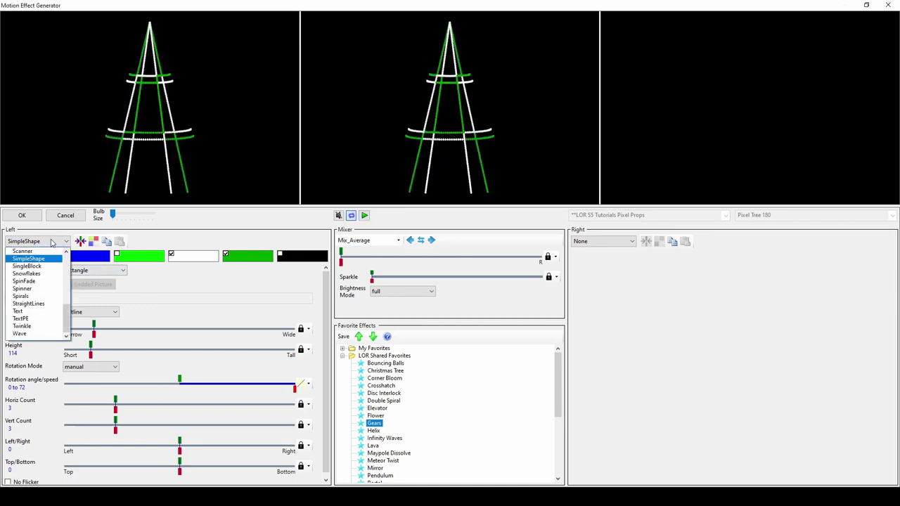
# Make the left effect a SingleBlock moving left with color_blend colours, previewing it
pyautogui.click(45, 265)
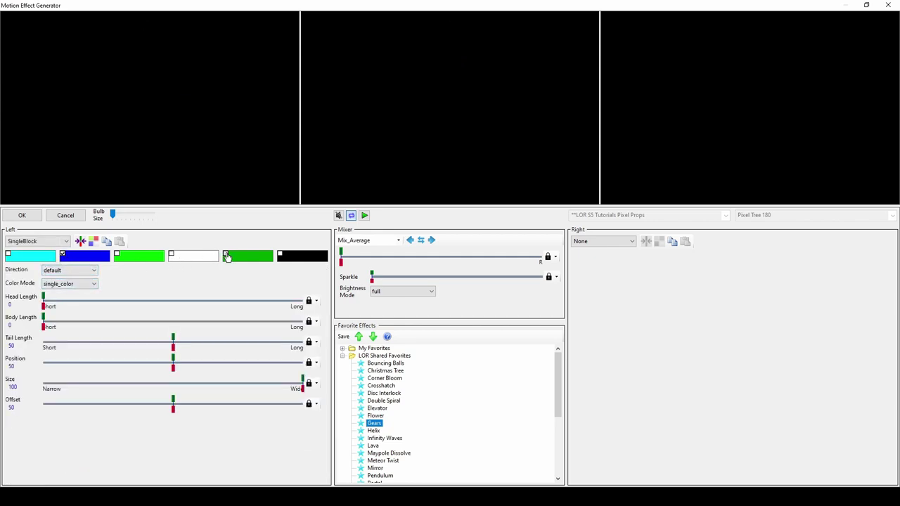
pyautogui.click(88, 270)
pyautogui.click(88, 298)
pyautogui.click(365, 216)
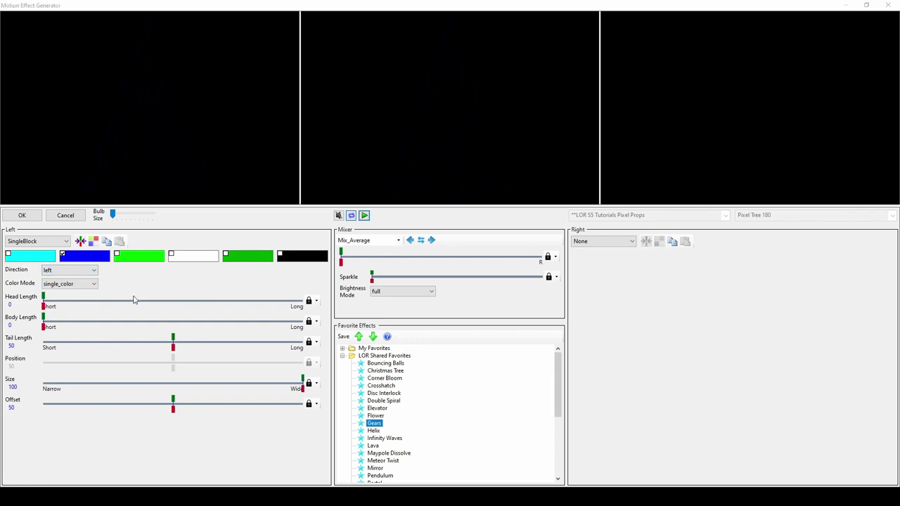
pyautogui.click(90, 283)
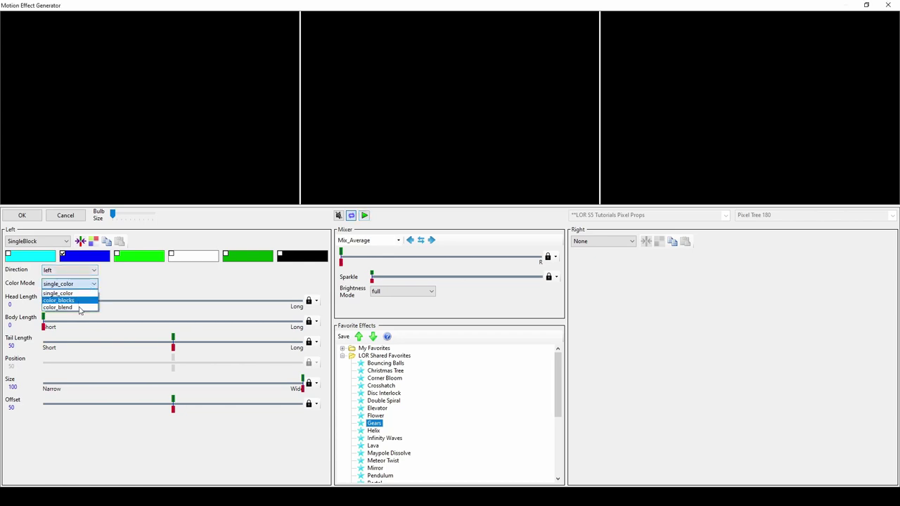
pyautogui.click(77, 307)
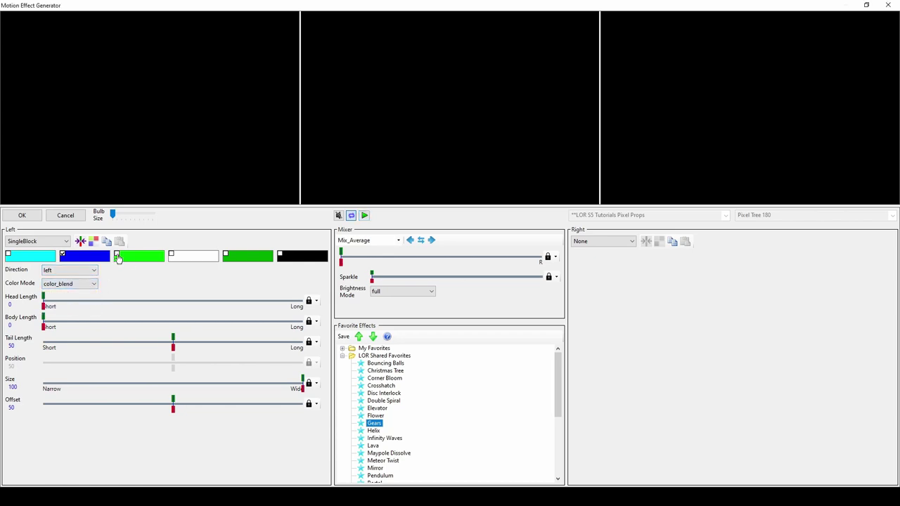
pyautogui.click(364, 216)
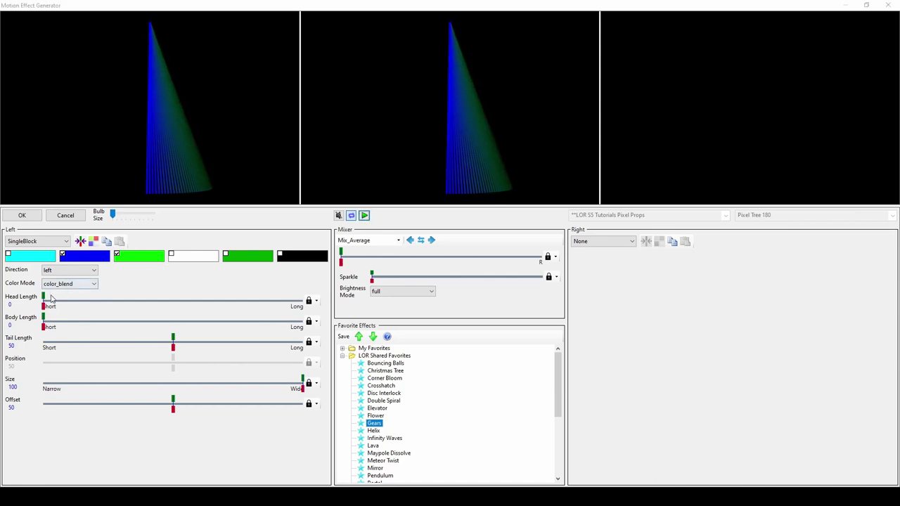
# Lengthen the block's head to 23 and body to 19, and make it move right
pyautogui.click(75, 301)
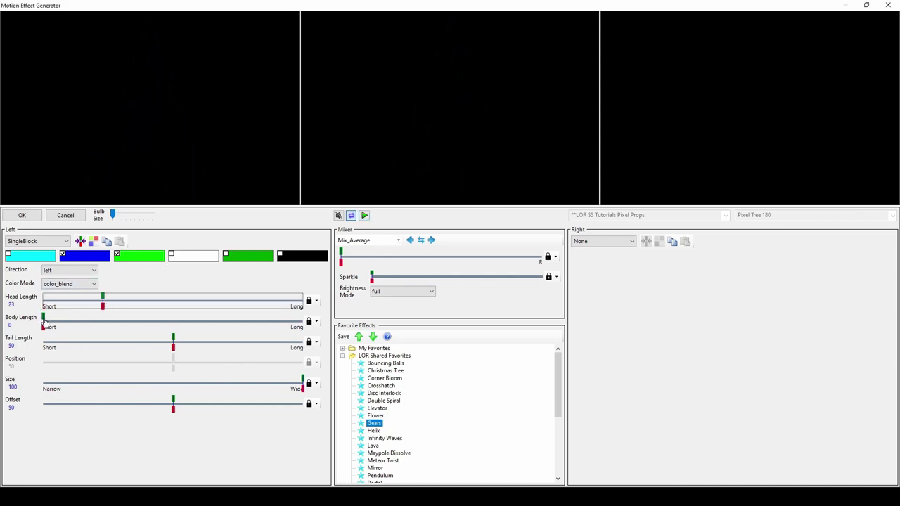
pyautogui.moveTo(43, 322); pyautogui.dragTo(93, 323)
pyautogui.click(366, 217)
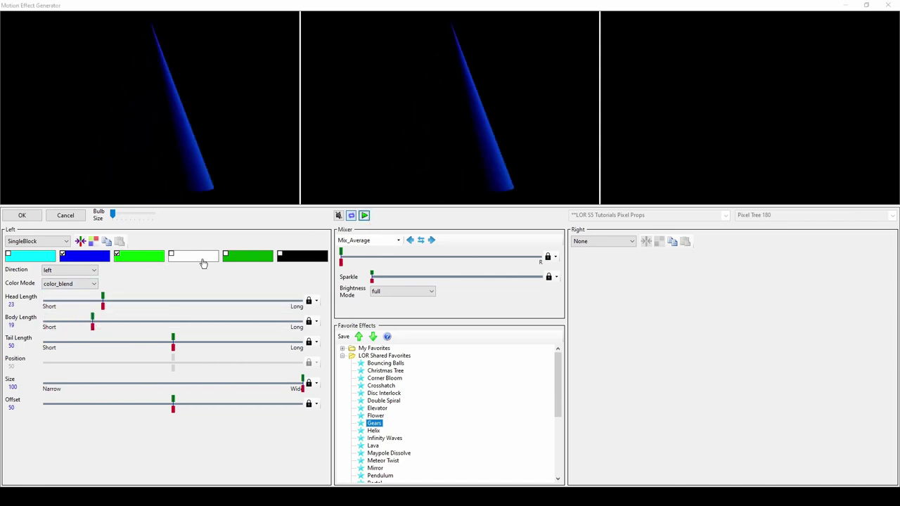
pyautogui.click(70, 271)
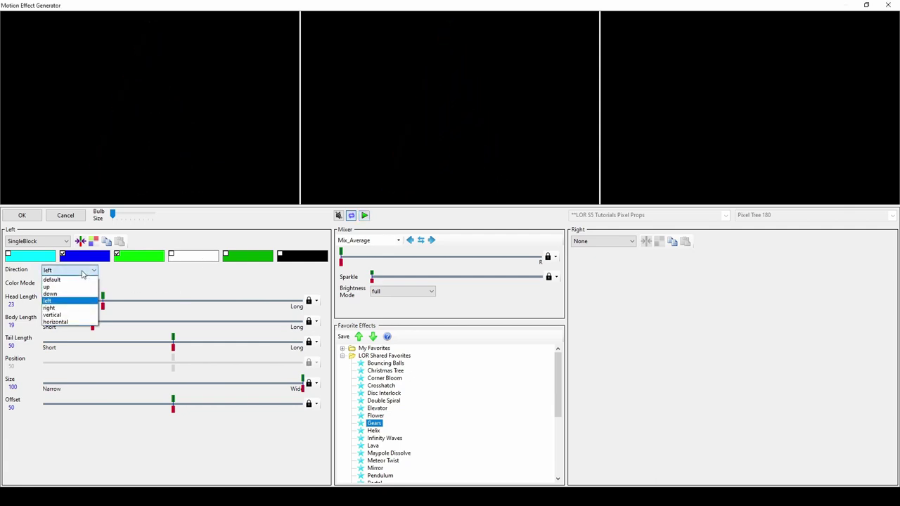
pyautogui.click(63, 307)
pyautogui.click(364, 217)
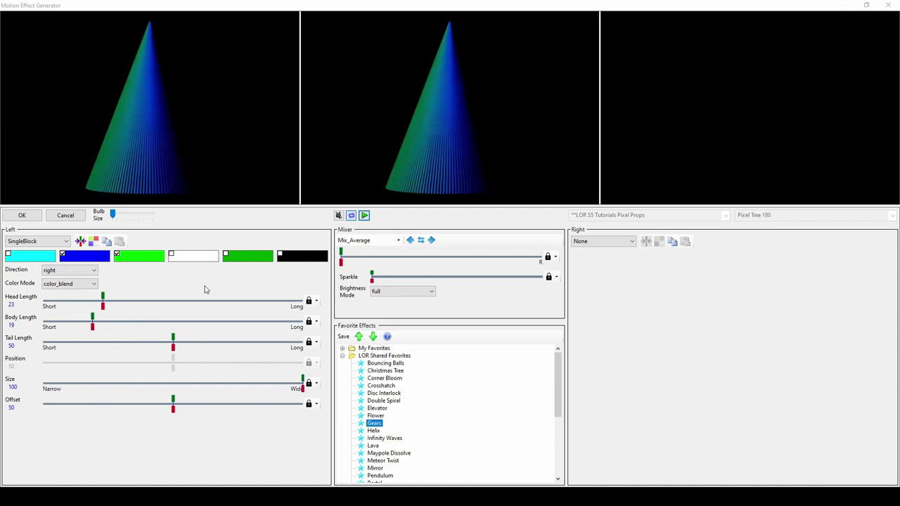
# Copy the left settings to the right, mix with Mix_Rt_Reveals_Lt, and switch left to Wave
pyautogui.click(432, 239)
pyautogui.click(385, 240)
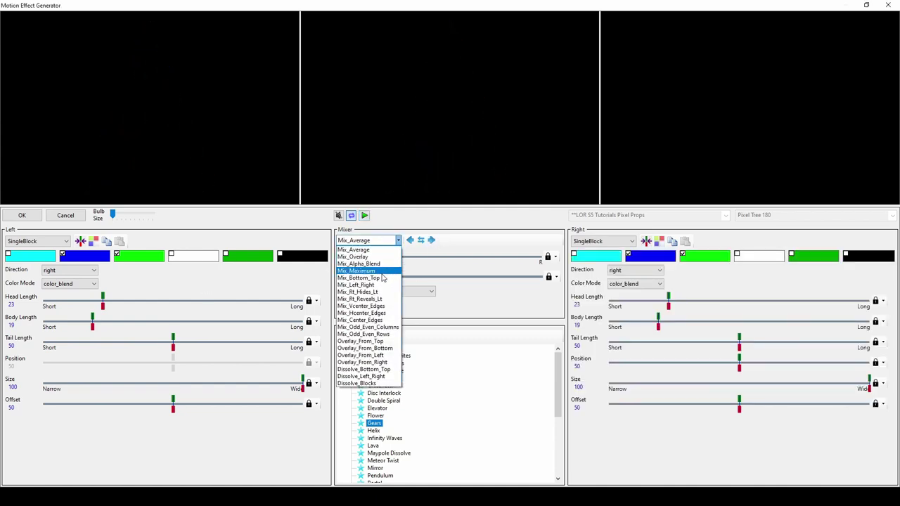
pyautogui.click(382, 299)
pyautogui.click(42, 241)
pyautogui.click(43, 324)
pyautogui.click(364, 216)
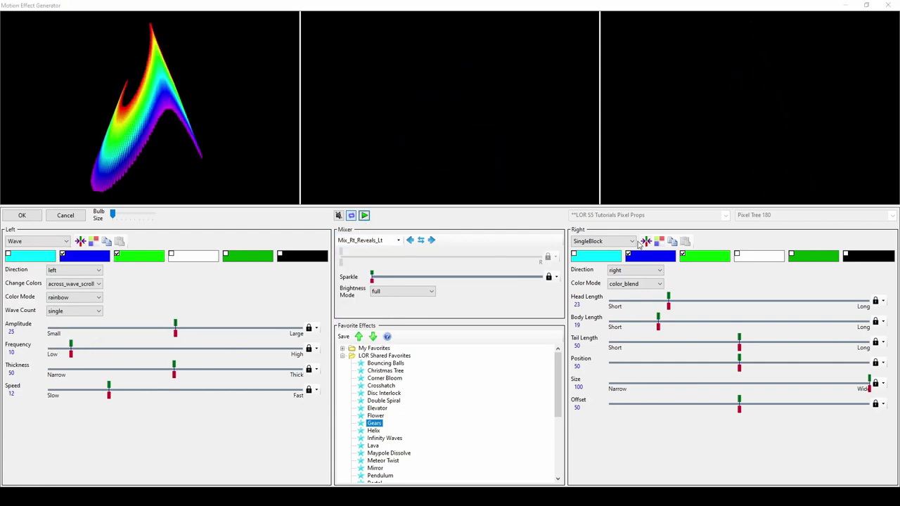
# Clear the right effect, set the mixer to Mix_Average, and switch the left effect to Snowflakes
pyautogui.click(603, 241)
pyautogui.click(597, 251)
pyautogui.click(369, 241)
pyautogui.click(366, 254)
pyautogui.click(38, 241)
pyautogui.click(27, 273)
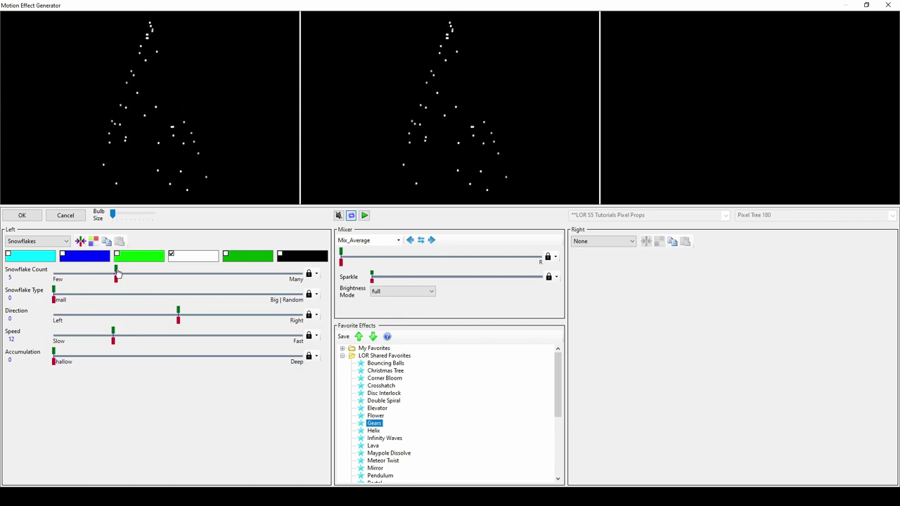
# Set Snowflakes to Count 8, Type 4, Direction 2 and Speed 10
pyautogui.moveTo(117, 273); pyautogui.dragTo(152, 276)
pyautogui.click(54, 292)
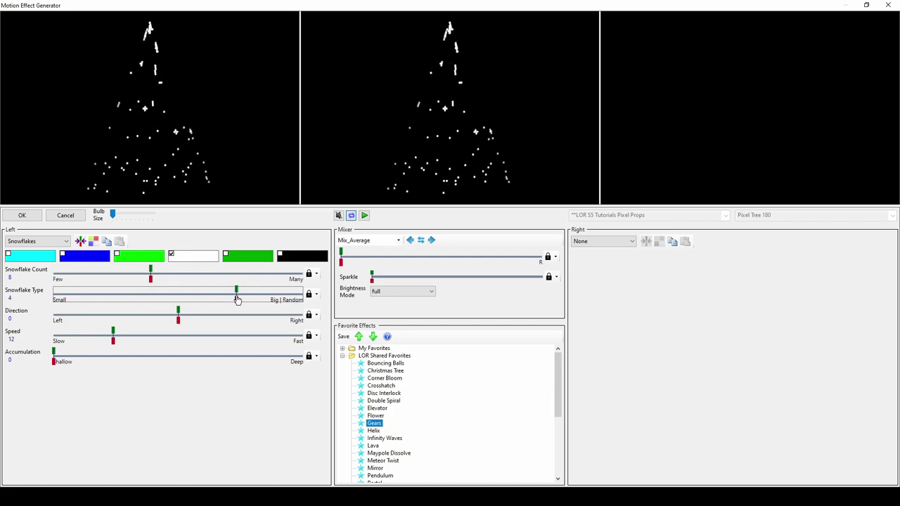
pyautogui.moveTo(183, 322); pyautogui.dragTo(188, 319)
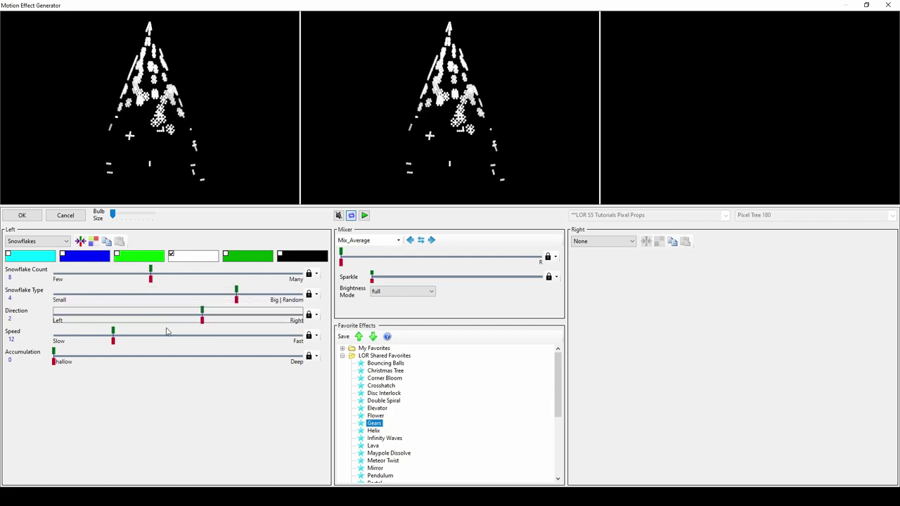
pyautogui.moveTo(113, 337); pyautogui.dragTo(163, 340)
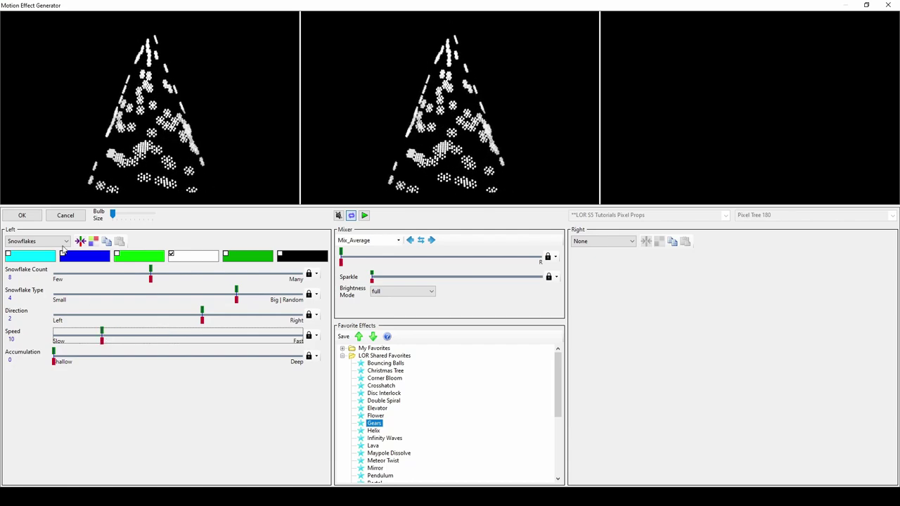
# Make the left effect a blue-added SpinFade in circles style with rotation speed 7 and narrower width
pyautogui.click(63, 242)
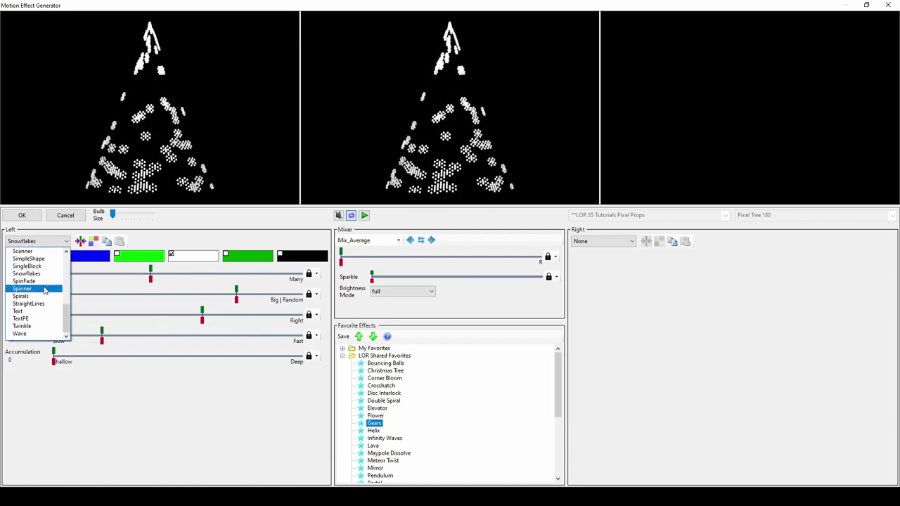
pyautogui.click(45, 287)
pyautogui.click(100, 270)
pyautogui.click(81, 282)
pyautogui.click(100, 270)
pyautogui.click(84, 297)
pyautogui.click(53, 288)
pyautogui.click(62, 255)
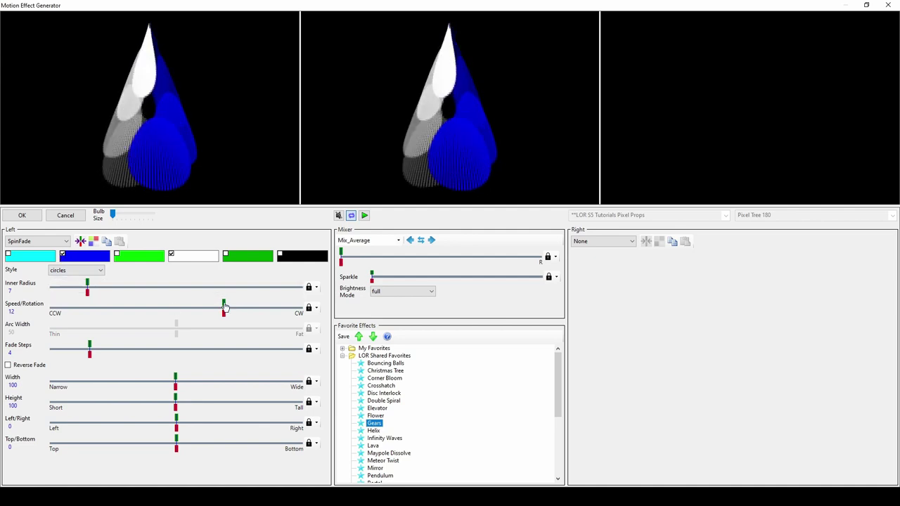
pyautogui.moveTo(224, 307); pyautogui.dragTo(203, 310)
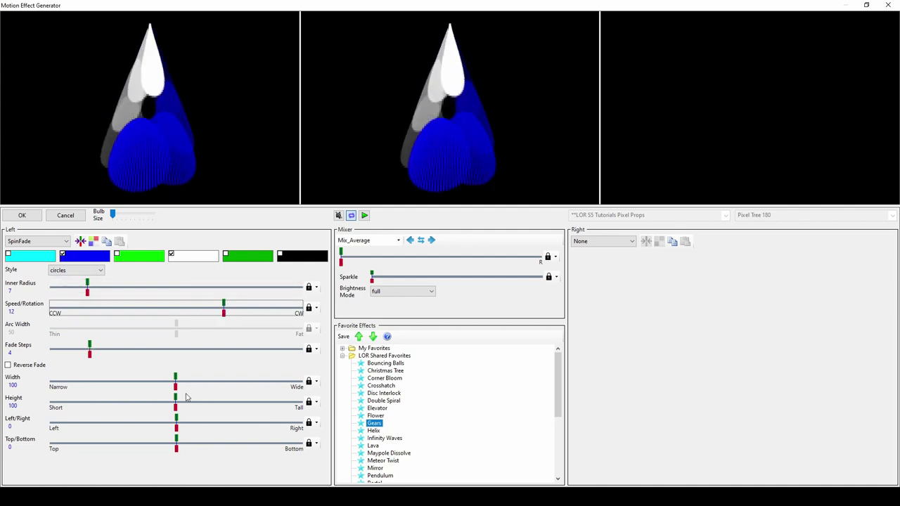
pyautogui.moveTo(176, 380); pyautogui.dragTo(152, 381)
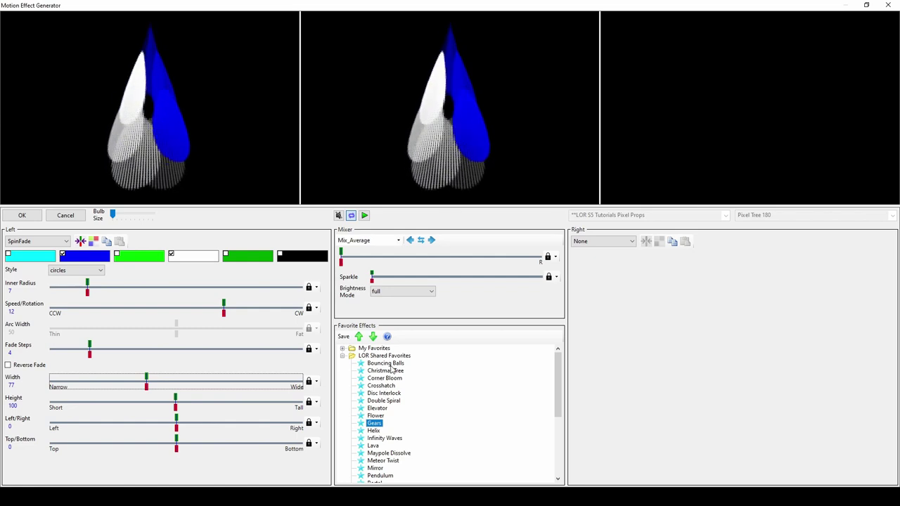
# Load the Bouncing Balls shared favorite and blend its layers with Mix_Average
pyautogui.click(388, 364)
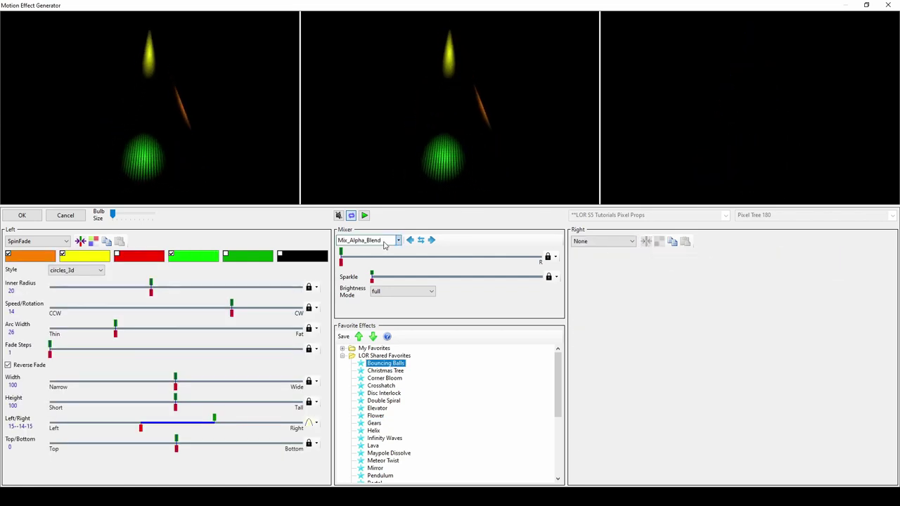
pyautogui.click(384, 241)
pyautogui.click(359, 264)
# Change the left effect to Spinner and, after trying pinwheel_2, use the arc style
pyautogui.click(55, 243)
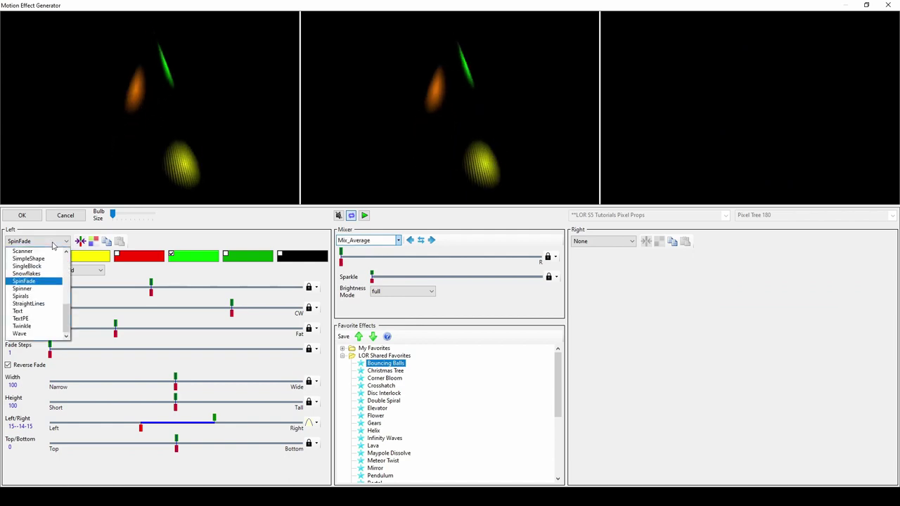
pyautogui.click(47, 290)
pyautogui.click(102, 271)
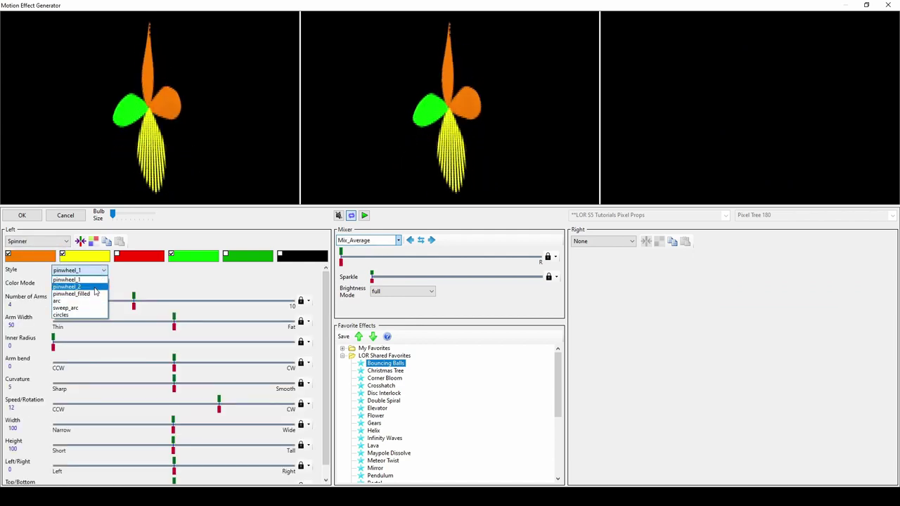
pyautogui.click(96, 287)
pyautogui.click(91, 270)
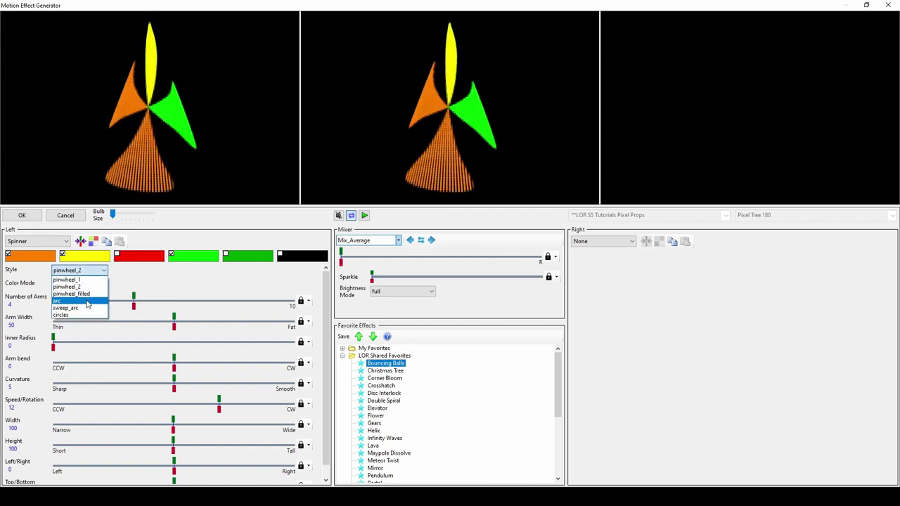
pyautogui.click(87, 301)
# Give the spinner radiating colours, five arms, centre radius 12 and rotation speed 9
pyautogui.click(96, 284)
pyautogui.click(91, 317)
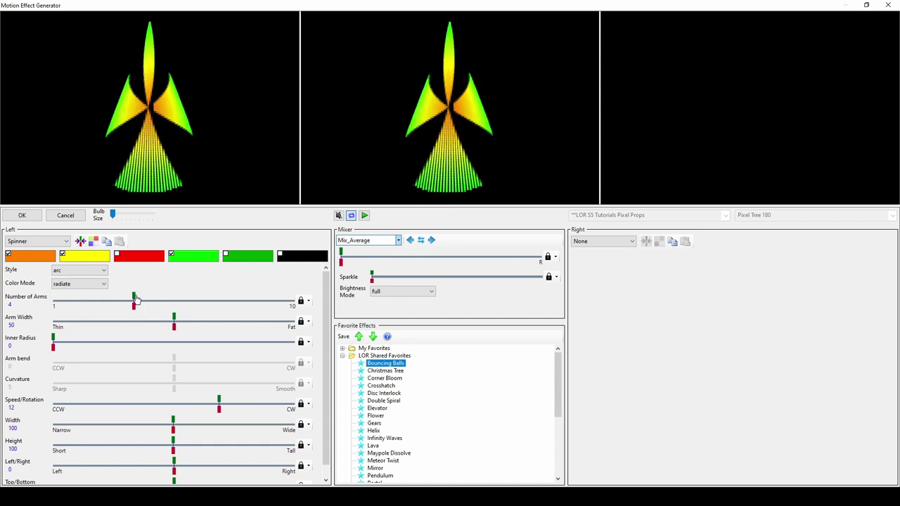
pyautogui.moveTo(136, 299); pyautogui.dragTo(169, 302)
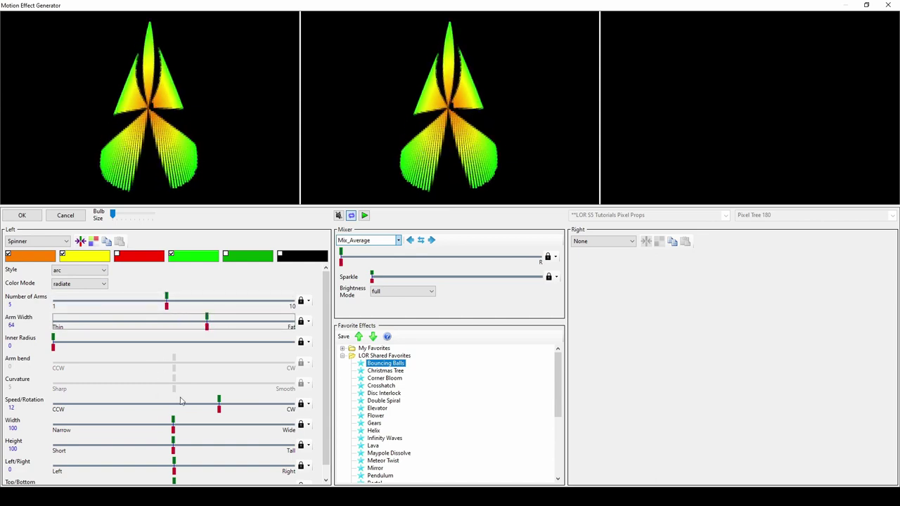
pyautogui.moveTo(51, 340); pyautogui.dragTo(110, 343)
pyautogui.moveTo(220, 403); pyautogui.dragTo(206, 404)
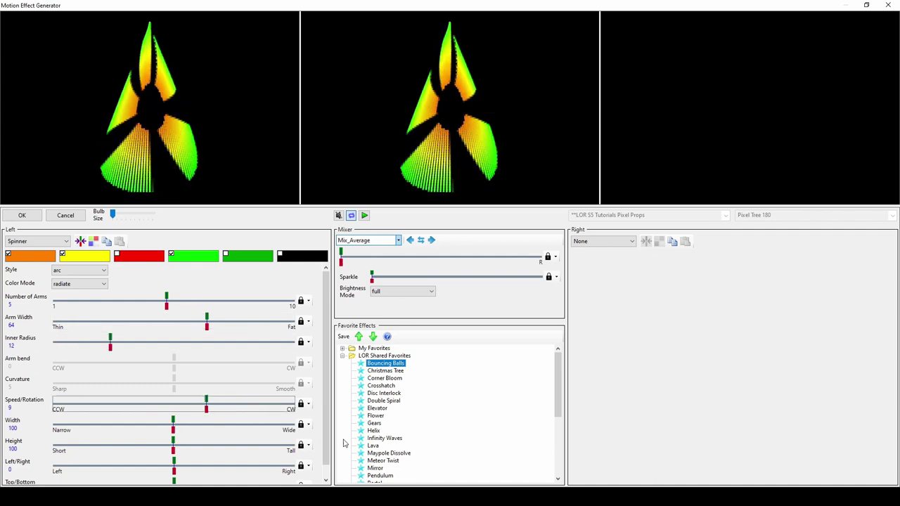
# Try the Flower and Lava favorites, then load Portal with right effect off and Mix_Average
pyautogui.click(378, 417)
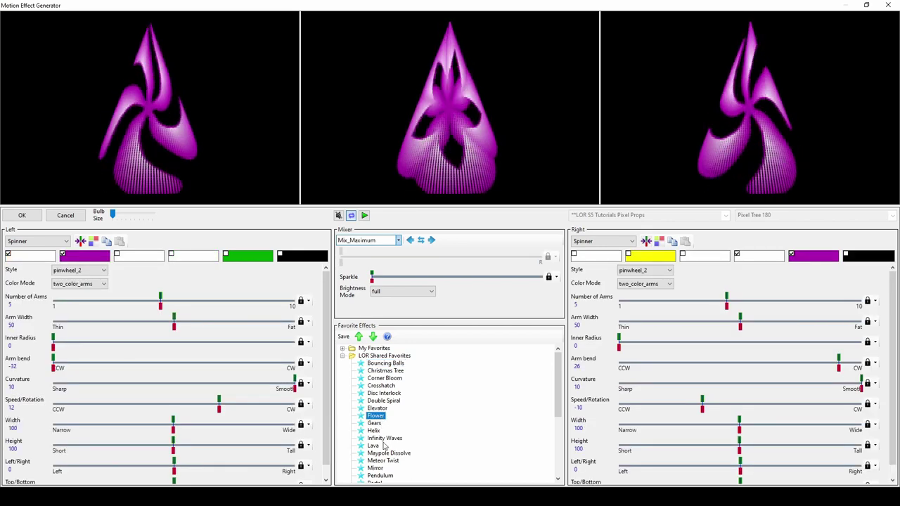
pyautogui.click(375, 447)
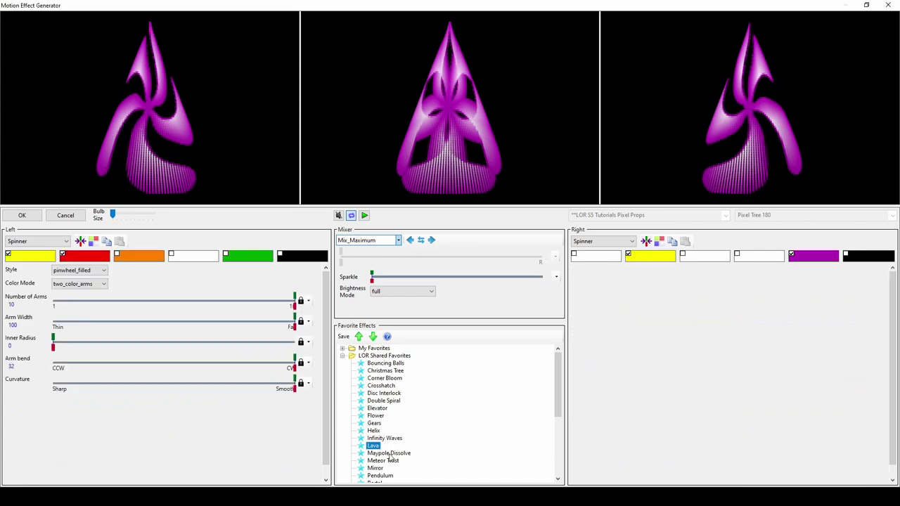
pyautogui.scroll(-1, 380, 455)
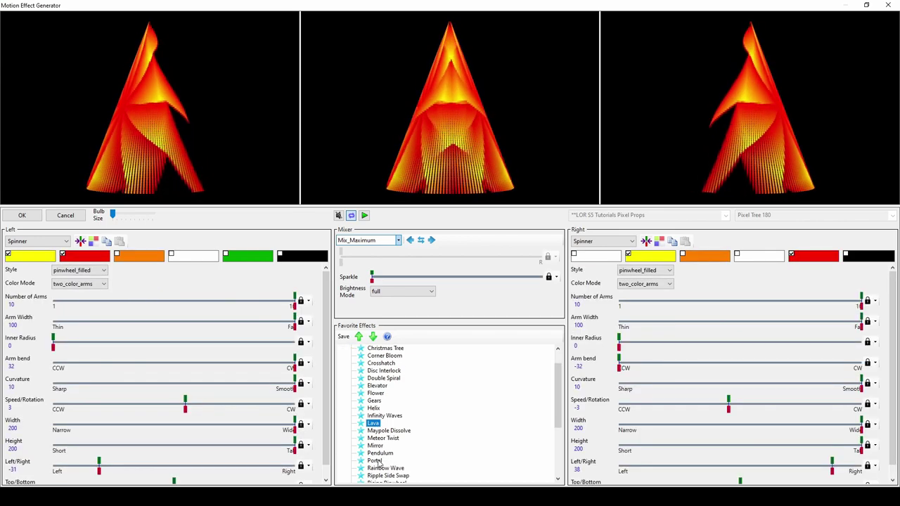
pyautogui.click(376, 461)
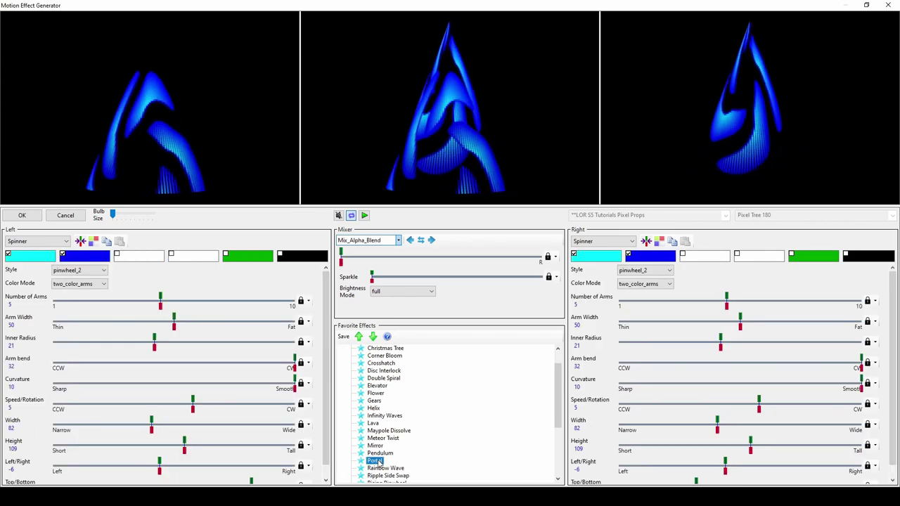
pyautogui.click(645, 241)
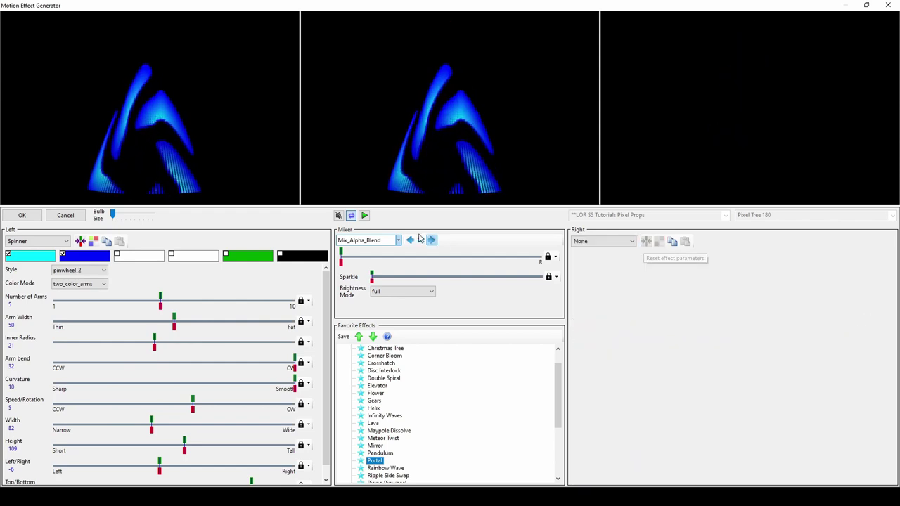
pyautogui.click(386, 241)
pyautogui.click(362, 253)
# Change the left effect to Spirals with palette repeat 2 and rotation about 45
pyautogui.click(54, 244)
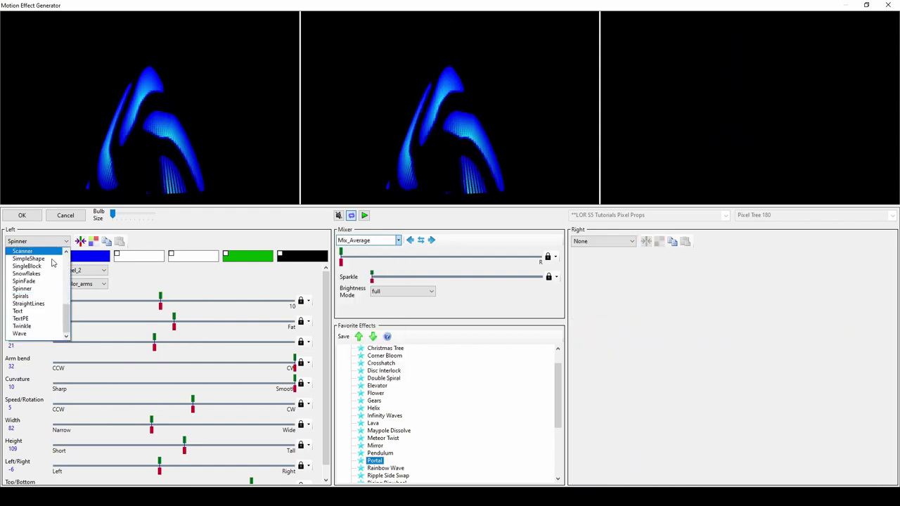
pyautogui.click(40, 295)
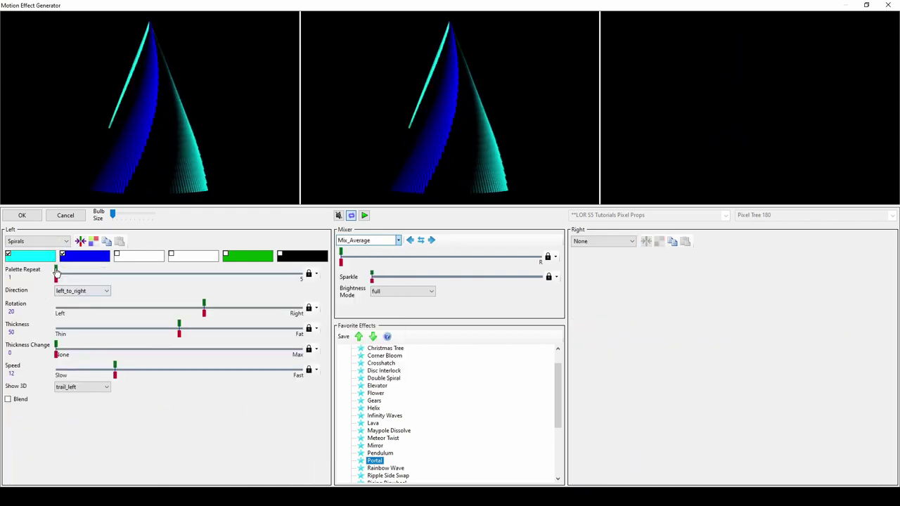
pyautogui.moveTo(56, 273); pyautogui.dragTo(111, 274)
pyautogui.moveTo(204, 309); pyautogui.dragTo(239, 313)
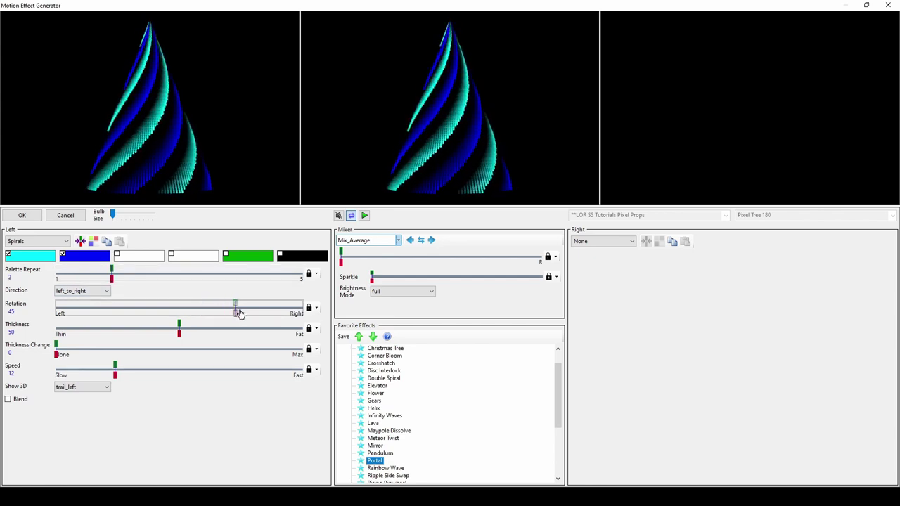
# Ramp the spiral rotation linearly to -33, then load the Christmas Tree shared favorite
pyautogui.click(316, 308)
pyautogui.click(332, 370)
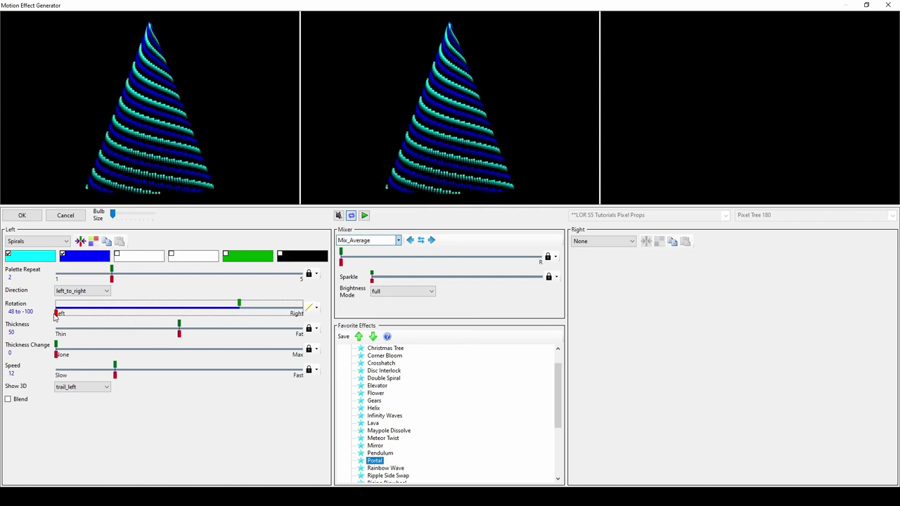
pyautogui.moveTo(55, 312); pyautogui.dragTo(139, 313)
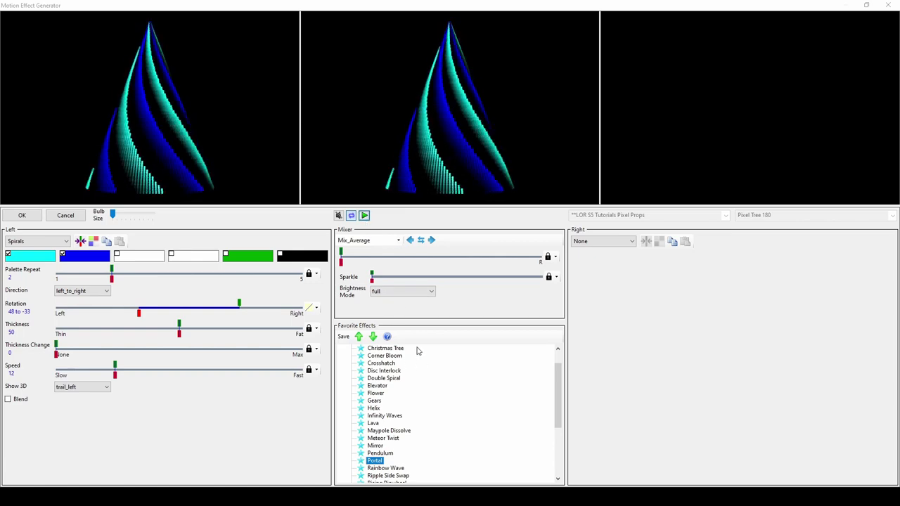
pyautogui.scroll(1, 420, 362)
pyautogui.click(385, 370)
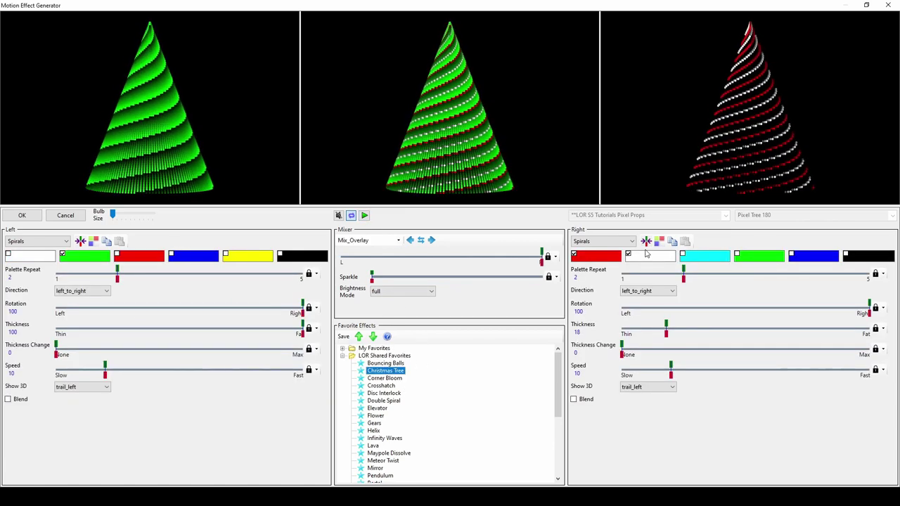
# Set the mixer to Mix_Average and make the left effect red-and-green StraightLines
pyautogui.click(376, 241)
pyautogui.click(365, 256)
pyautogui.click(55, 243)
pyautogui.click(44, 305)
pyautogui.click(117, 254)
# Run the lines Right_to_Left with Spacing 7 and Filled Space 26
pyautogui.click(66, 270)
pyautogui.click(73, 295)
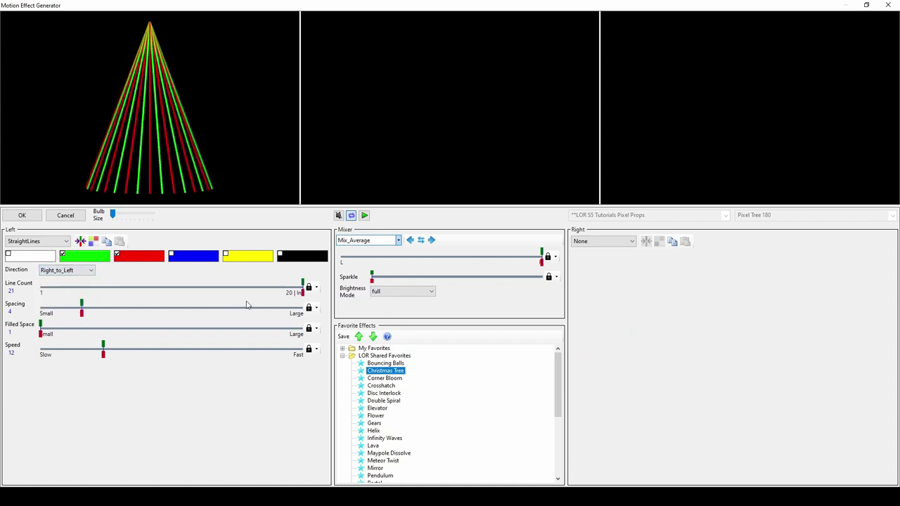
pyautogui.click(84, 306)
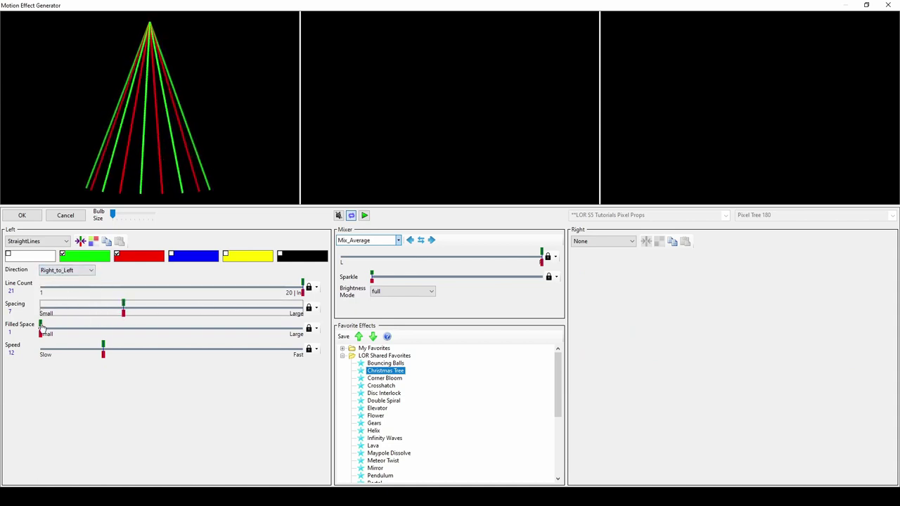
pyautogui.moveTo(41, 328); pyautogui.dragTo(106, 335)
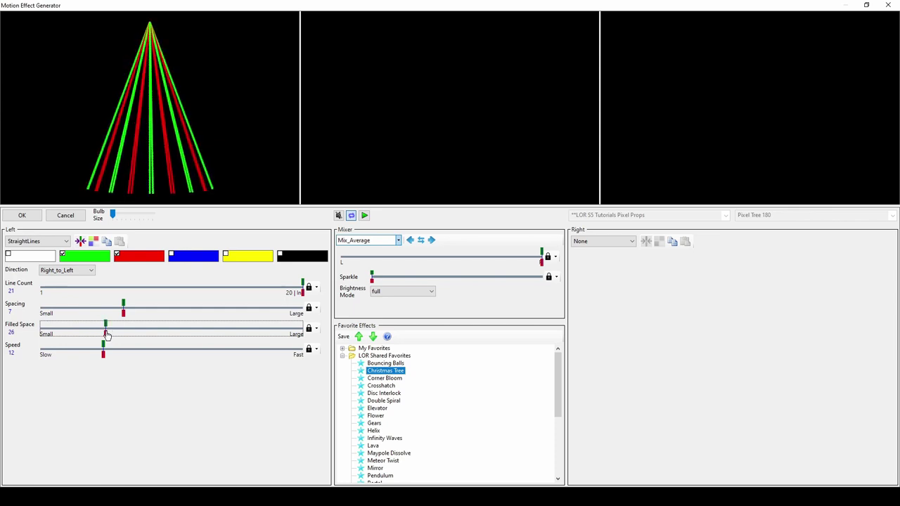
pyautogui.click(50, 242)
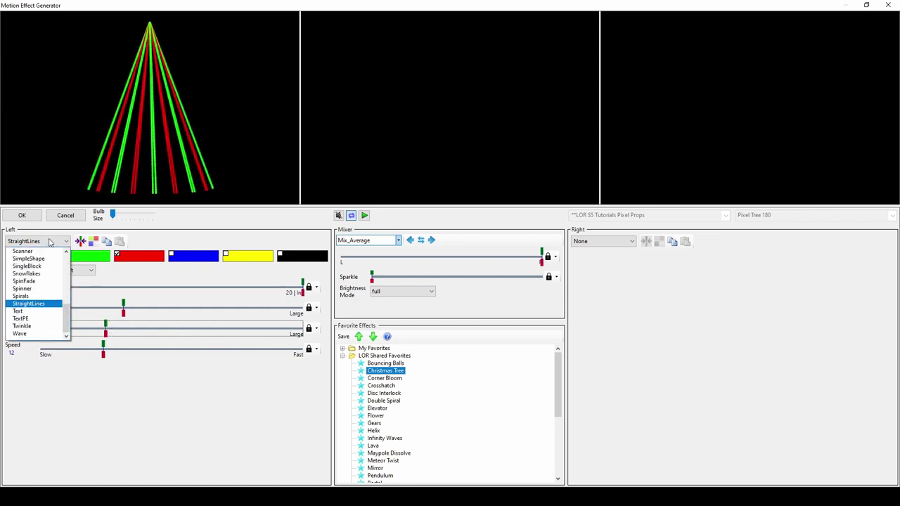
# Try the Text and TextPE effects on the left, settling on Text and previewing it
pyautogui.click(43, 313)
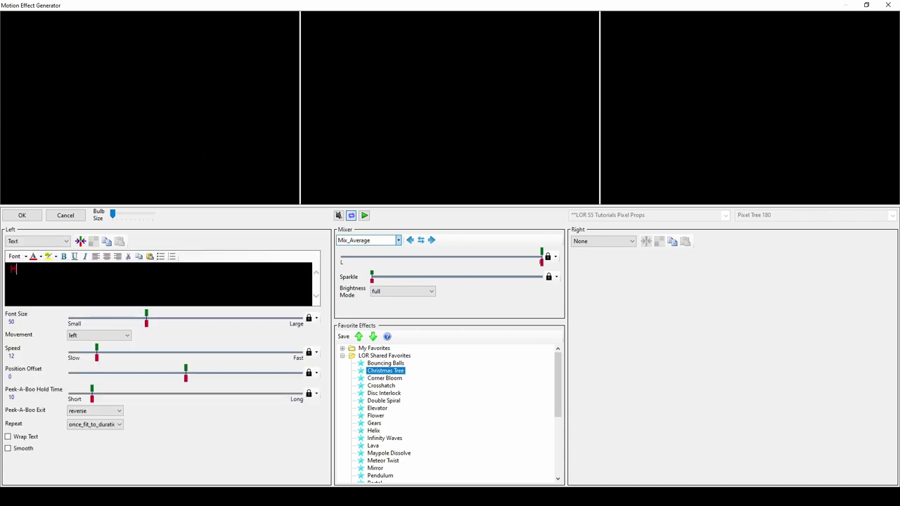
pyautogui.click(52, 246)
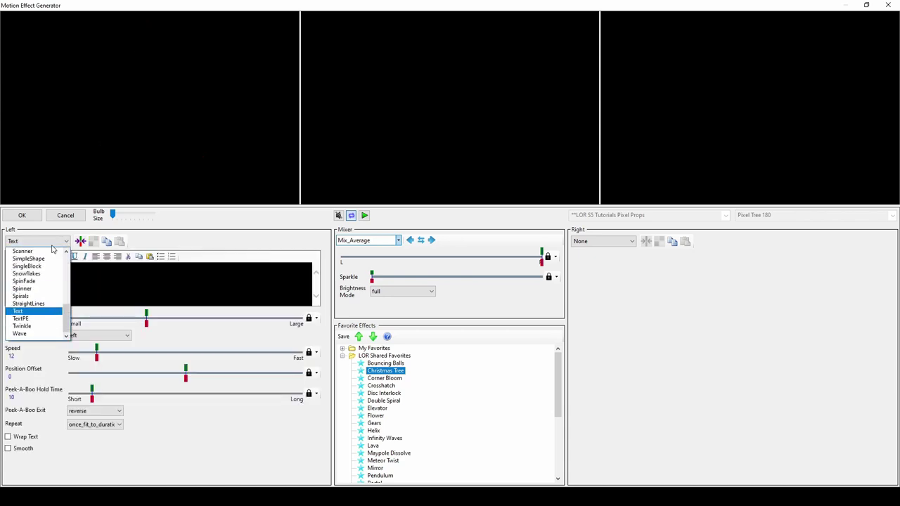
pyautogui.click(40, 318)
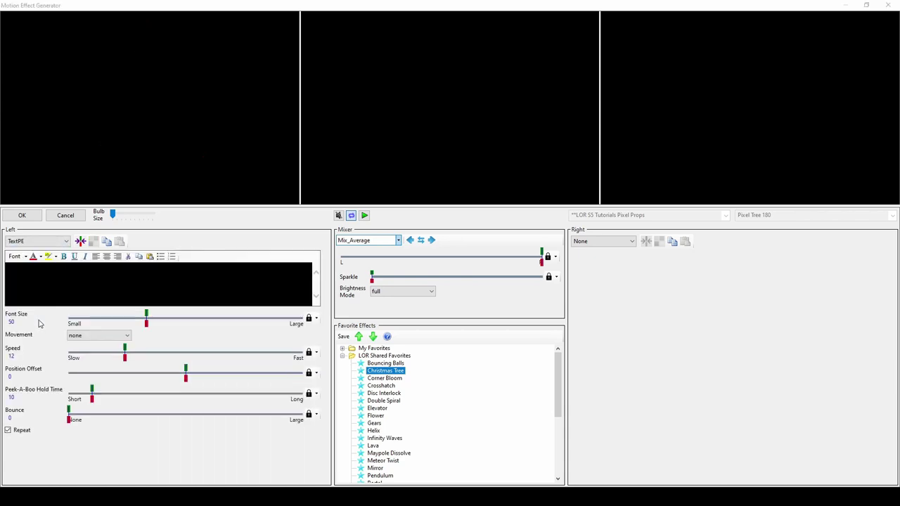
pyautogui.click(49, 244)
pyautogui.click(36, 311)
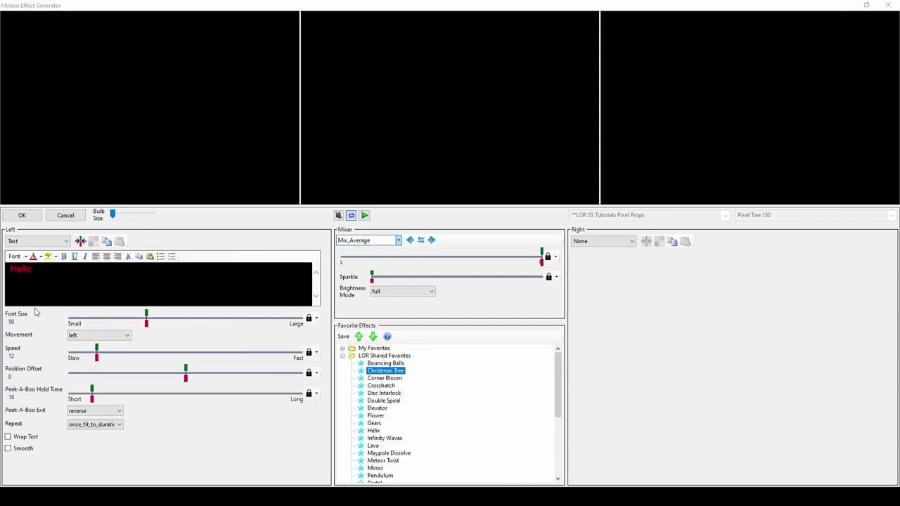
pyautogui.click(364, 215)
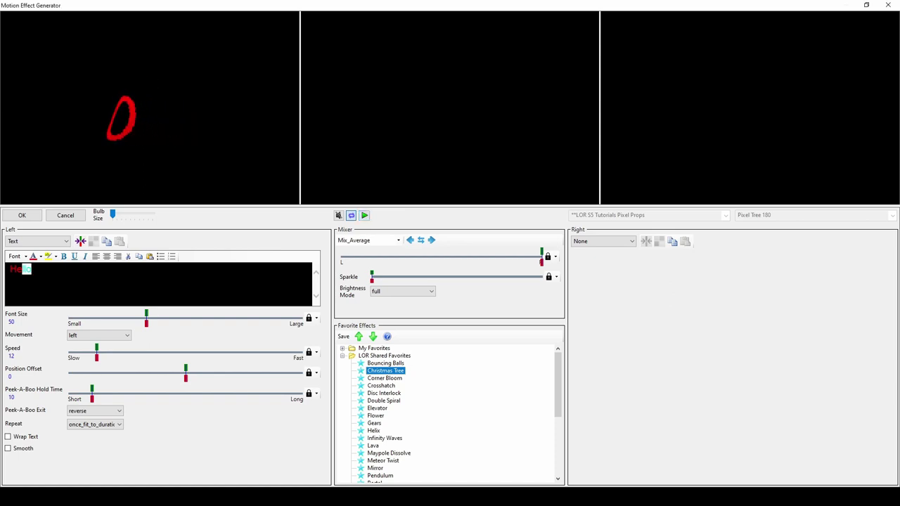
# Give the Hello text a new font colour and set its movement to peekaboo_bottom
pyautogui.moveTo(9, 269); pyautogui.dragTo(39, 262)
pyautogui.click(39, 257)
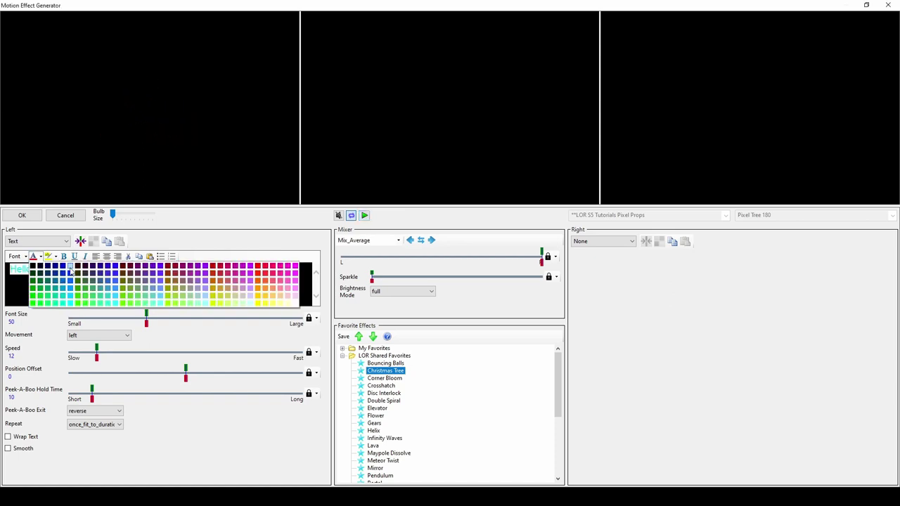
pyautogui.click(70, 271)
pyautogui.click(364, 216)
pyautogui.click(111, 338)
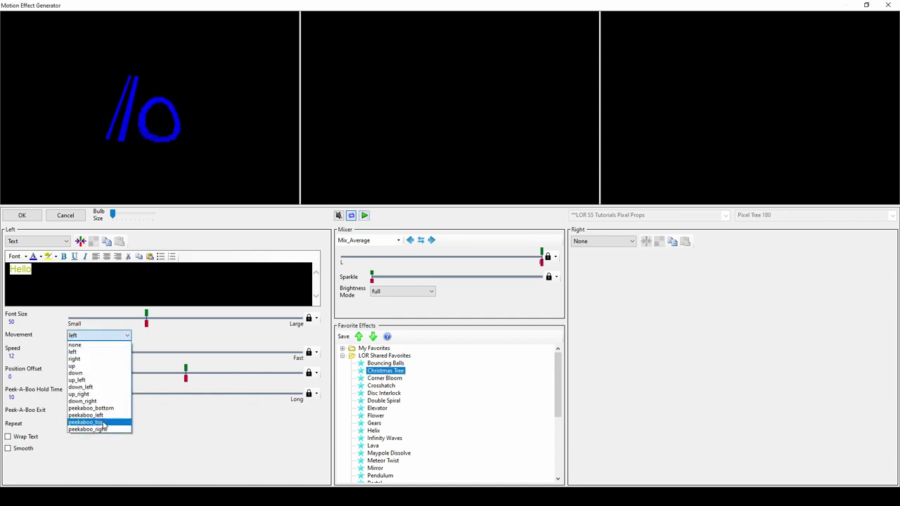
pyautogui.click(116, 404)
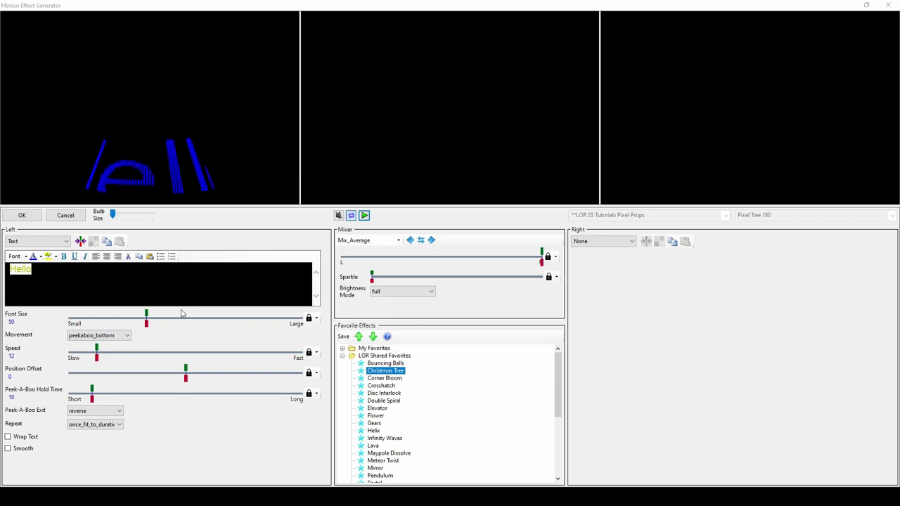
pyautogui.click(43, 243)
# Change the effect to Twinkle with density 44, sparkle mode and interval layout
pyautogui.click(25, 326)
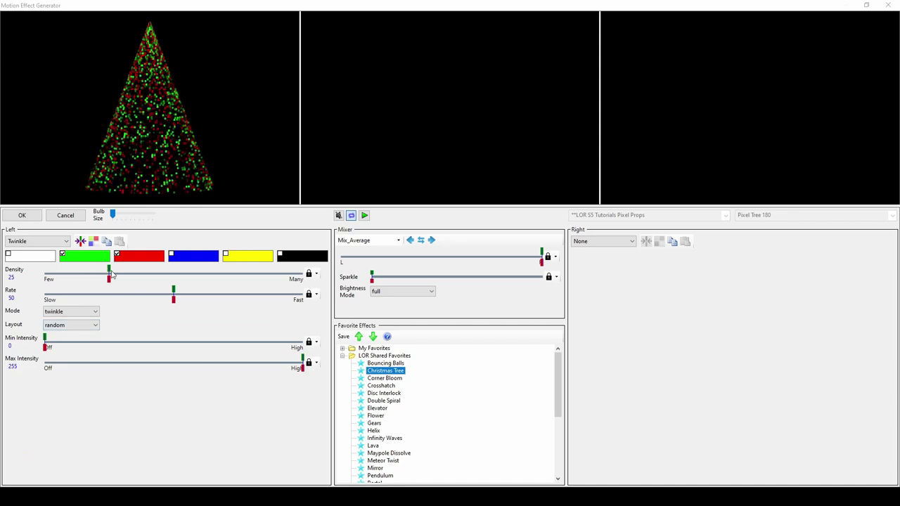
pyautogui.moveTo(110, 273); pyautogui.dragTo(117, 295)
pyautogui.click(84, 310)
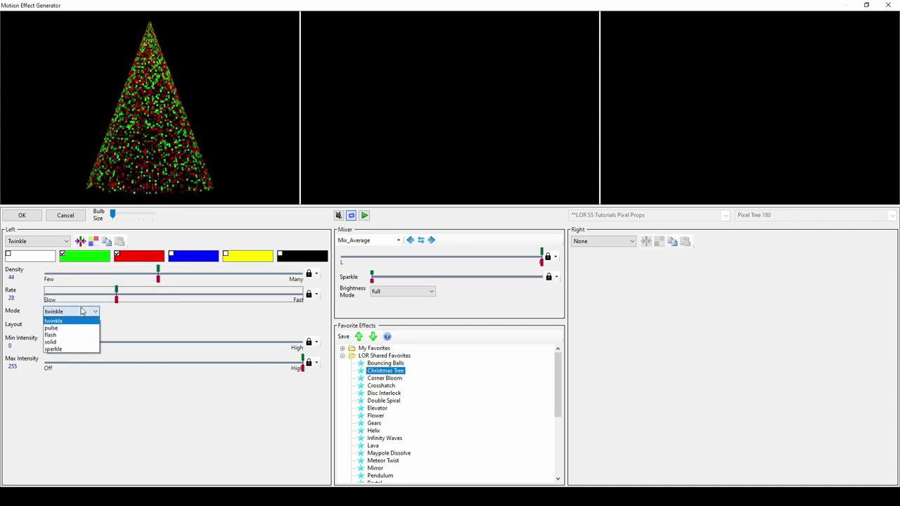
pyautogui.click(78, 353)
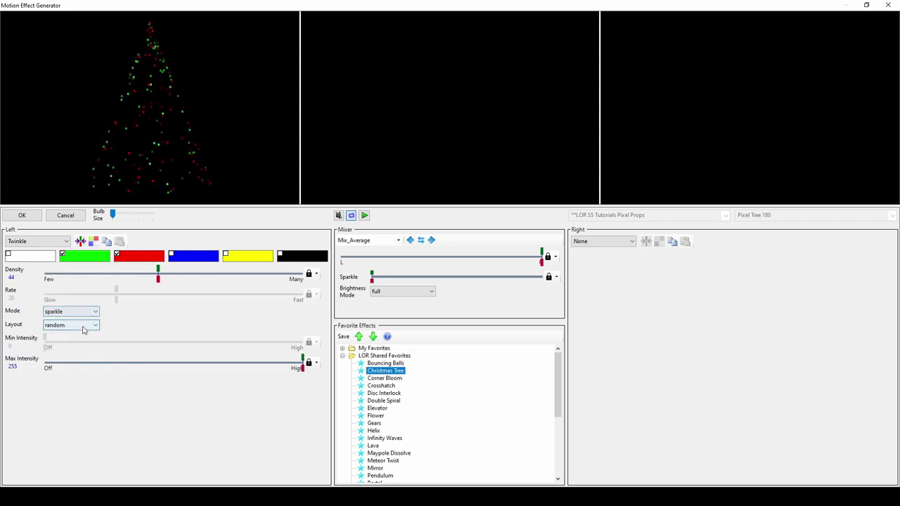
pyautogui.click(81, 324)
pyautogui.click(78, 342)
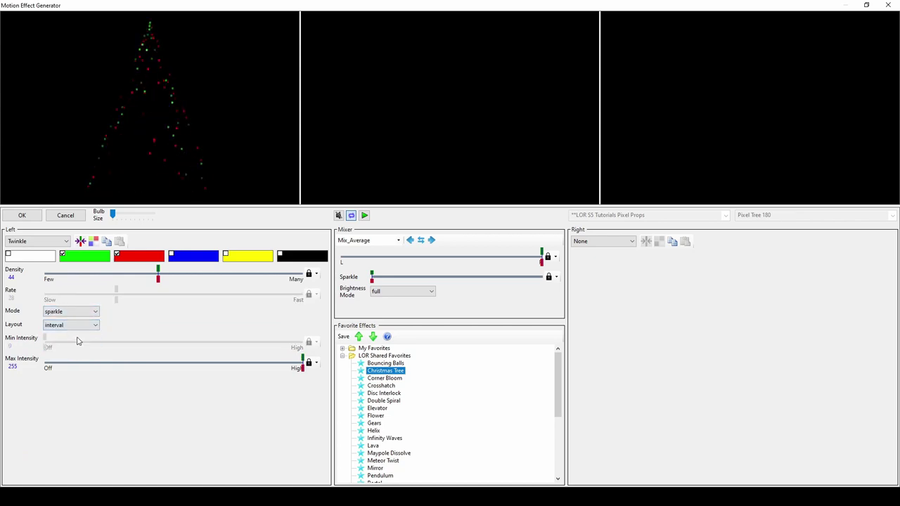
# Switch Twinkle to pulse mode with minimum intensity 58, then change the effect to Wave
pyautogui.click(81, 311)
pyautogui.click(75, 325)
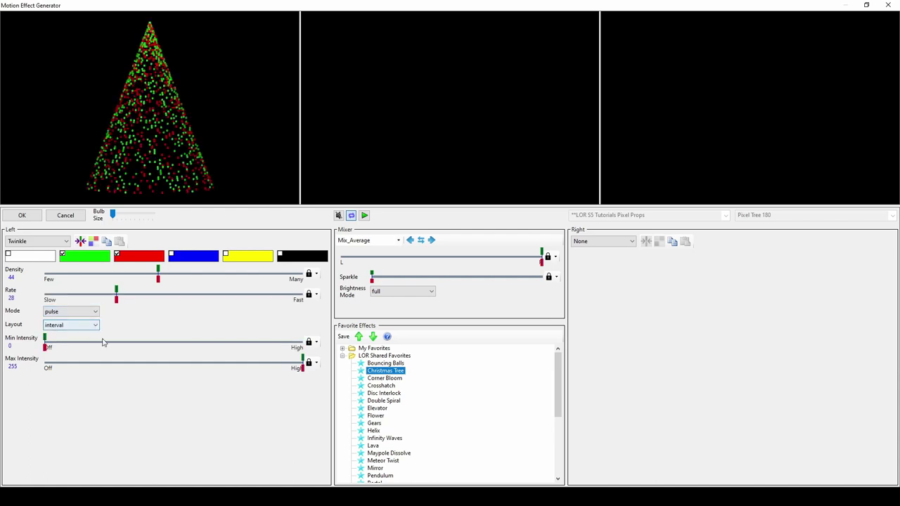
pyautogui.moveTo(46, 343); pyautogui.dragTo(105, 347)
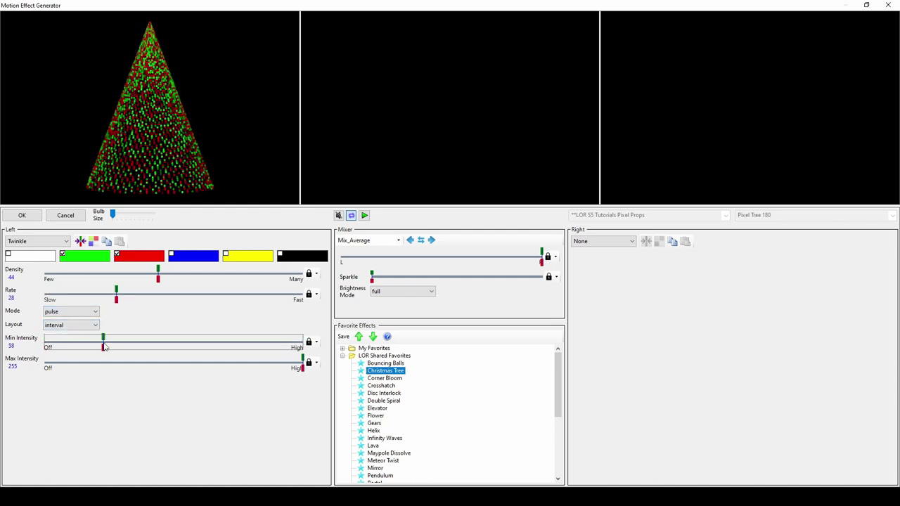
pyautogui.click(55, 243)
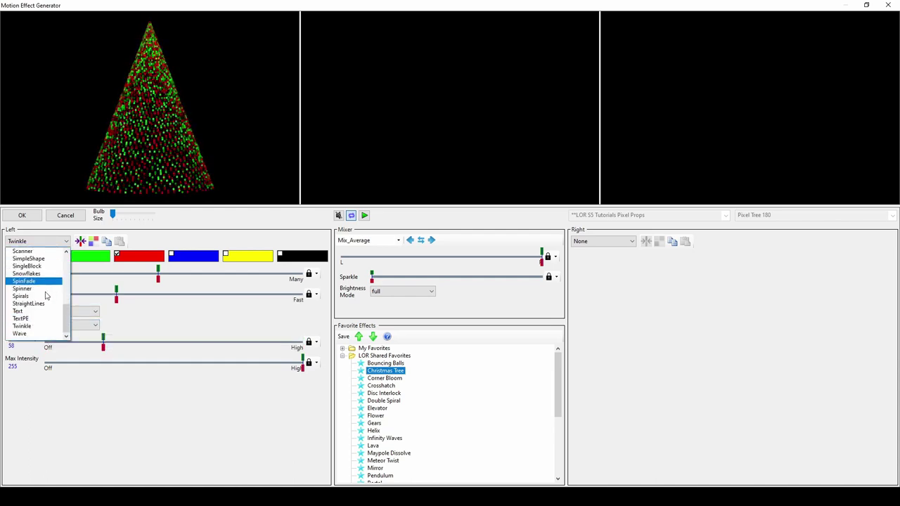
pyautogui.click(38, 334)
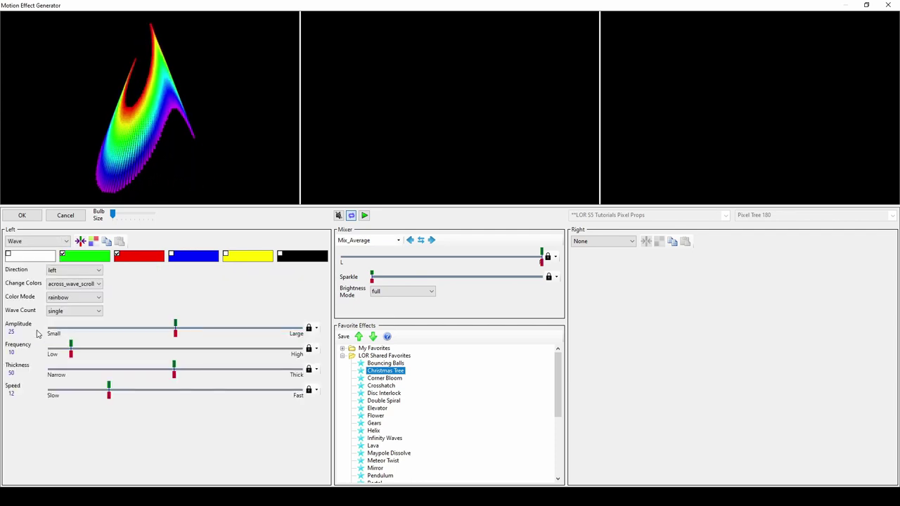
# Make the wave travel right in palette colours, adding yellow ahead of red
pyautogui.click(83, 273)
pyautogui.click(81, 285)
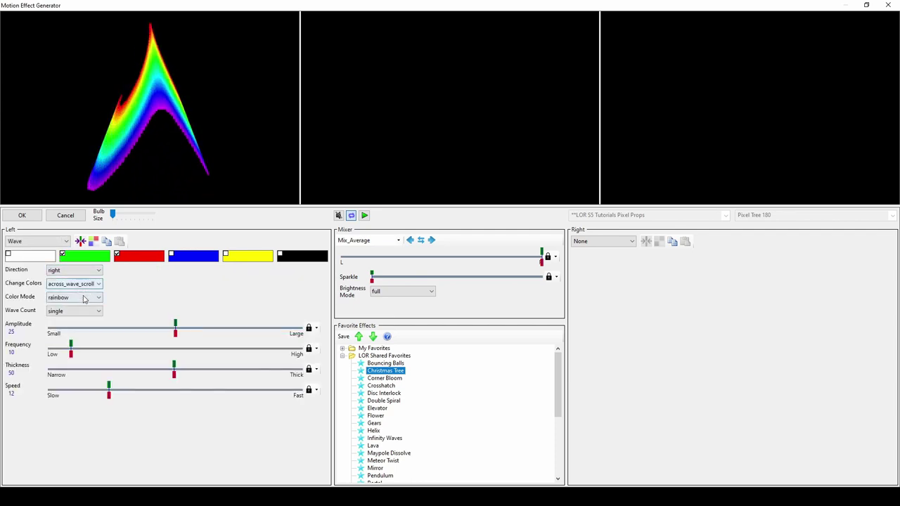
pyautogui.click(83, 298)
pyautogui.click(76, 317)
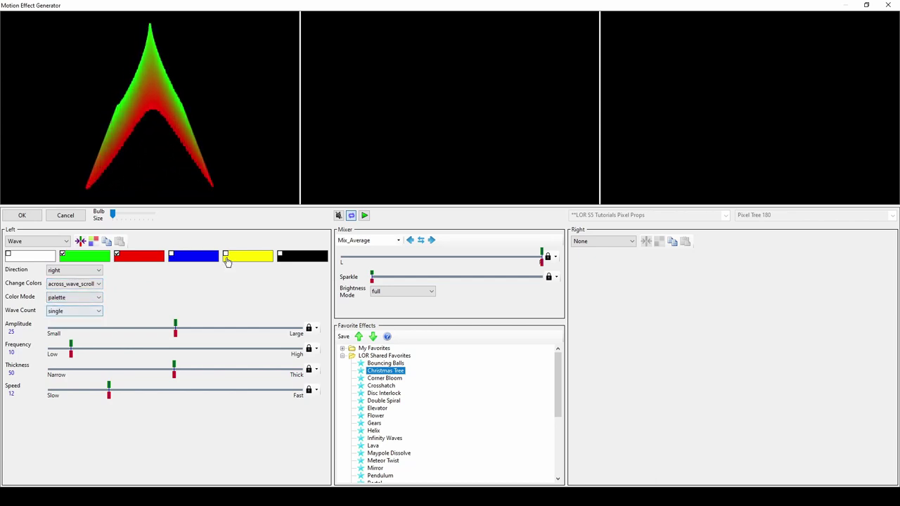
pyautogui.click(226, 257)
pyautogui.moveTo(155, 259); pyautogui.dragTo(154, 259)
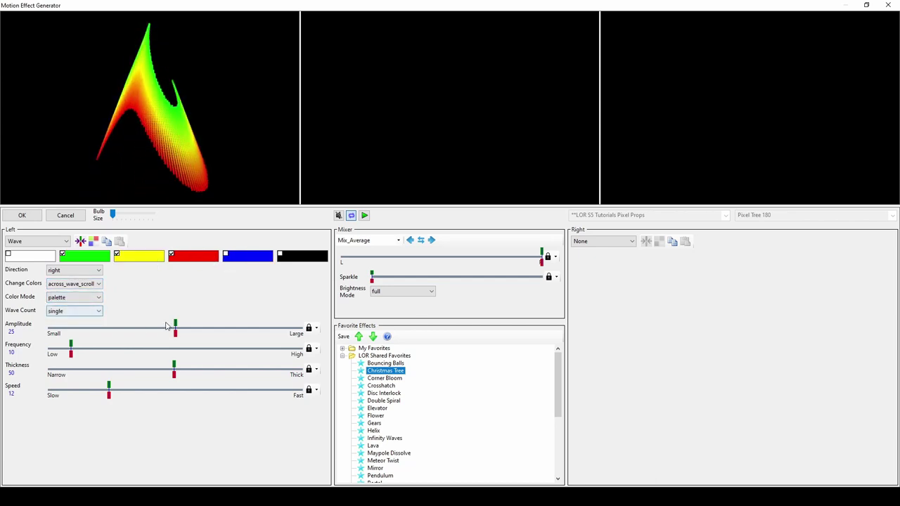
# Set wave amplitude 31, frequency 27, thickness 64 and a triple wave count
pyautogui.moveTo(176, 324); pyautogui.dragTo(208, 325)
pyautogui.moveTo(73, 345); pyautogui.dragTo(113, 345)
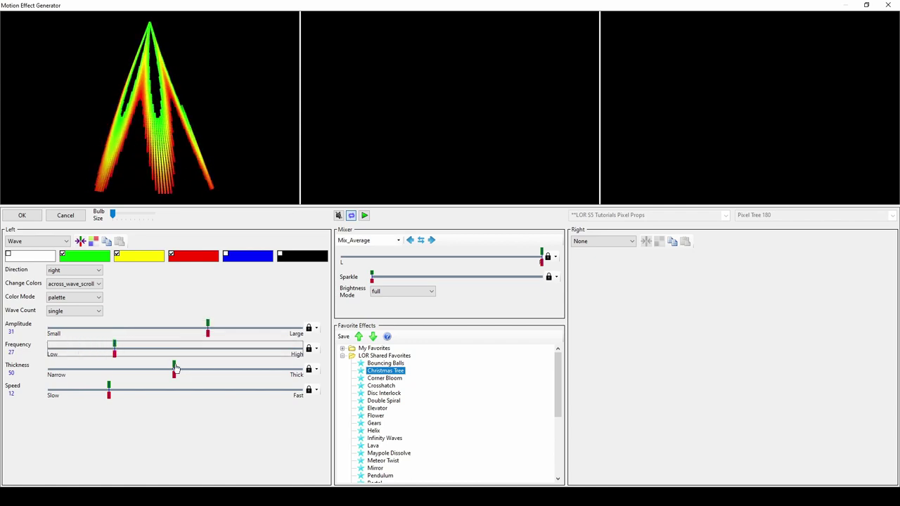
pyautogui.moveTo(176, 368); pyautogui.dragTo(210, 367)
pyautogui.click(74, 312)
pyautogui.click(69, 335)
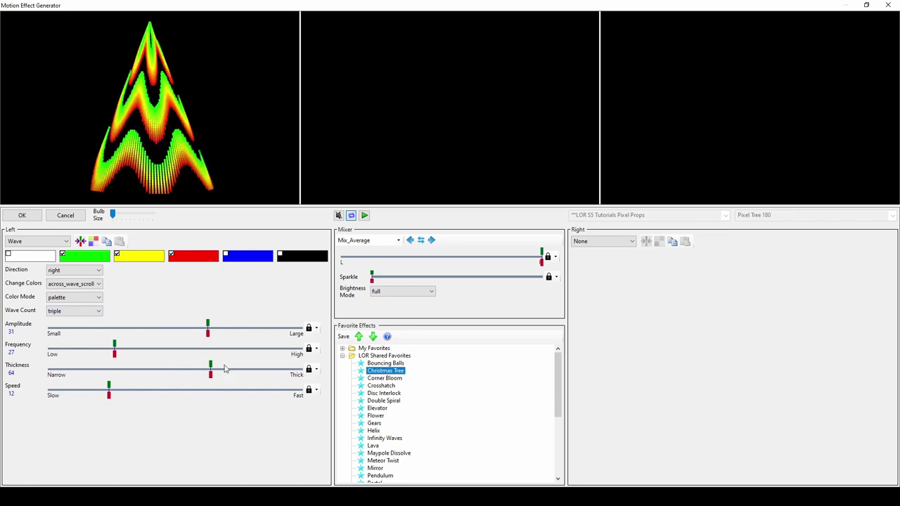
# Preview the Infinity Waves, Mirror, Helix and Pendulum shared favorites on the tree
pyautogui.click(385, 439)
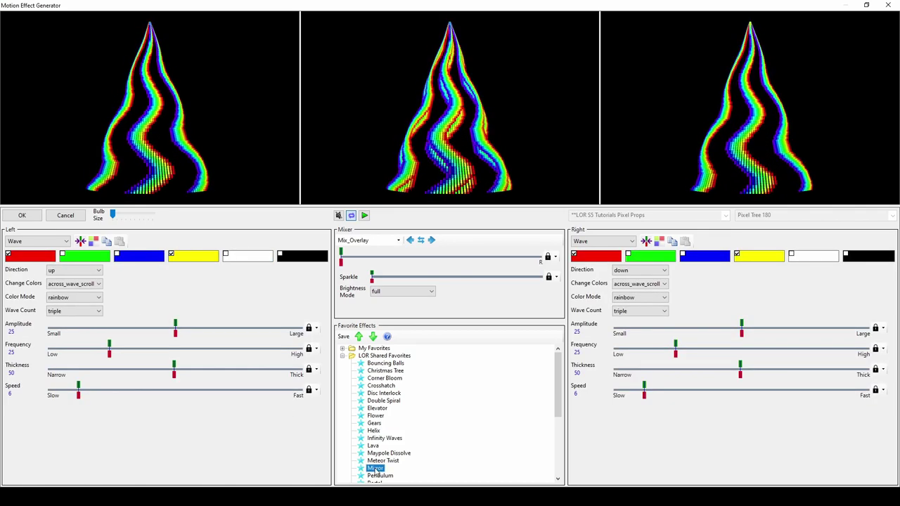
pyautogui.click(375, 468)
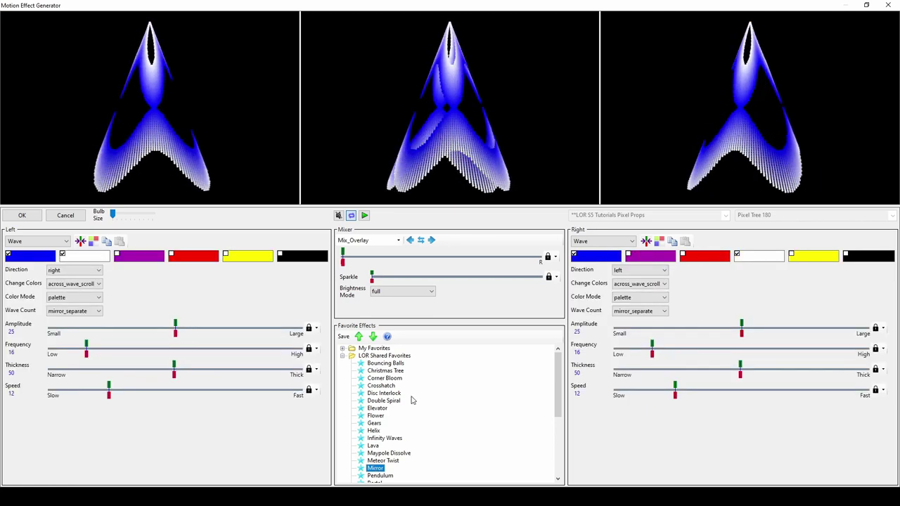
pyautogui.click(374, 431)
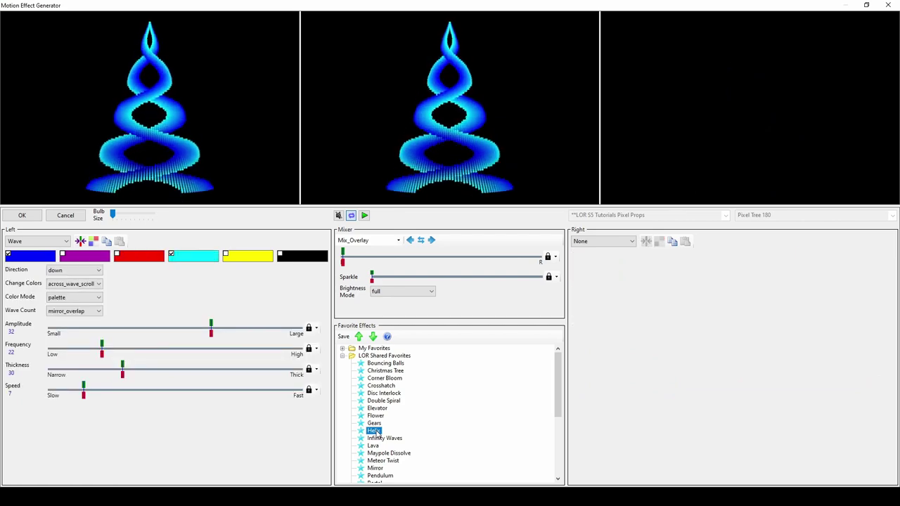
pyautogui.scroll(-1, 376, 450)
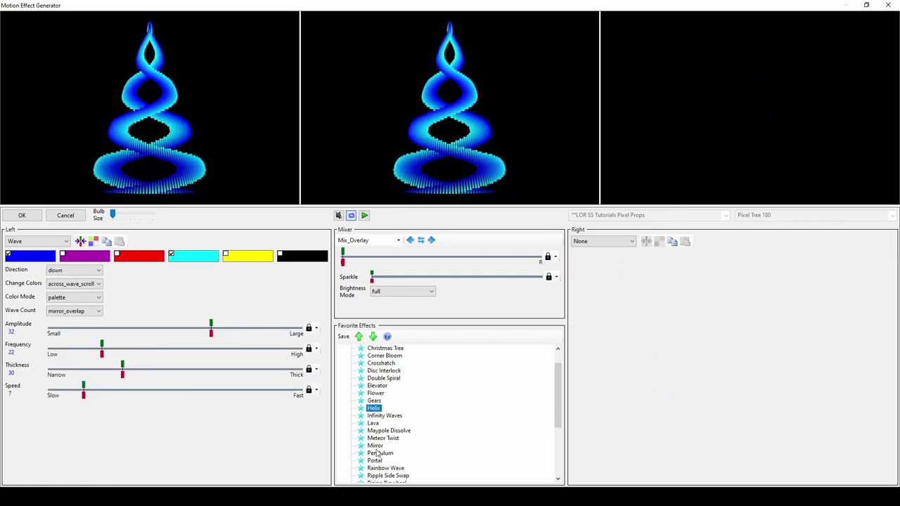
pyautogui.click(380, 454)
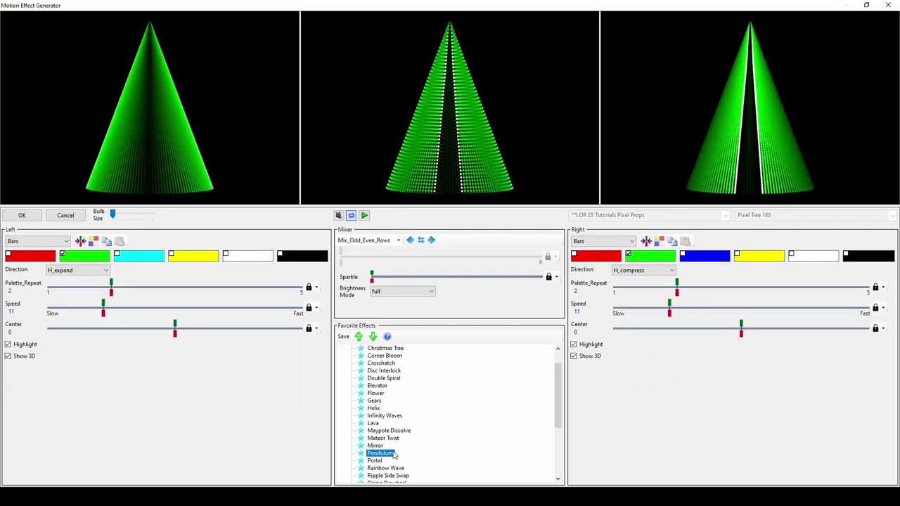
# Preview Roller Coaster, Stained Glass and Subwoofer, finishing with the Water Spray favorite loaded
pyautogui.scroll(-2, 415, 448)
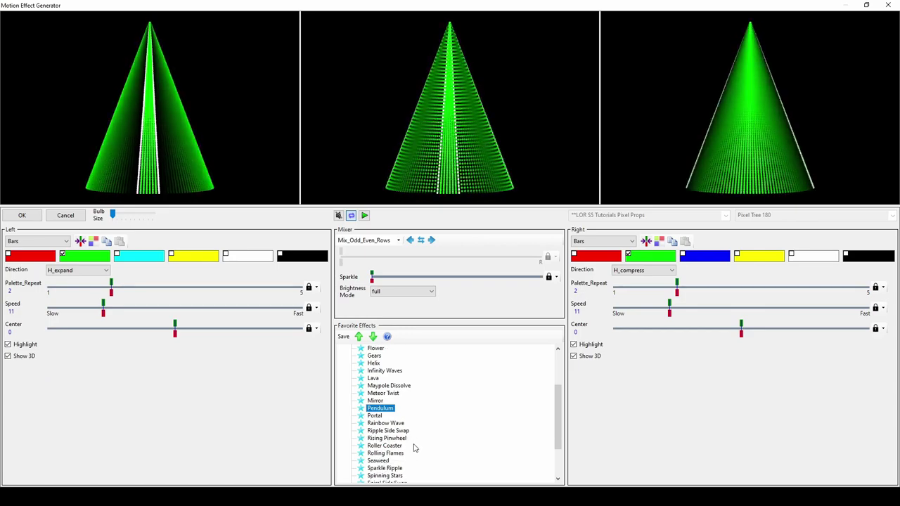
pyautogui.scroll(-1, 414, 448)
pyautogui.click(398, 425)
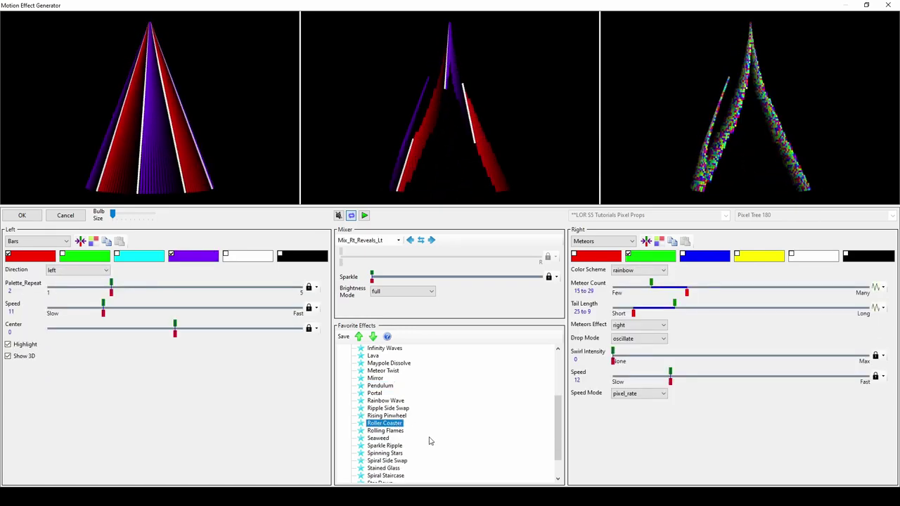
pyautogui.click(397, 468)
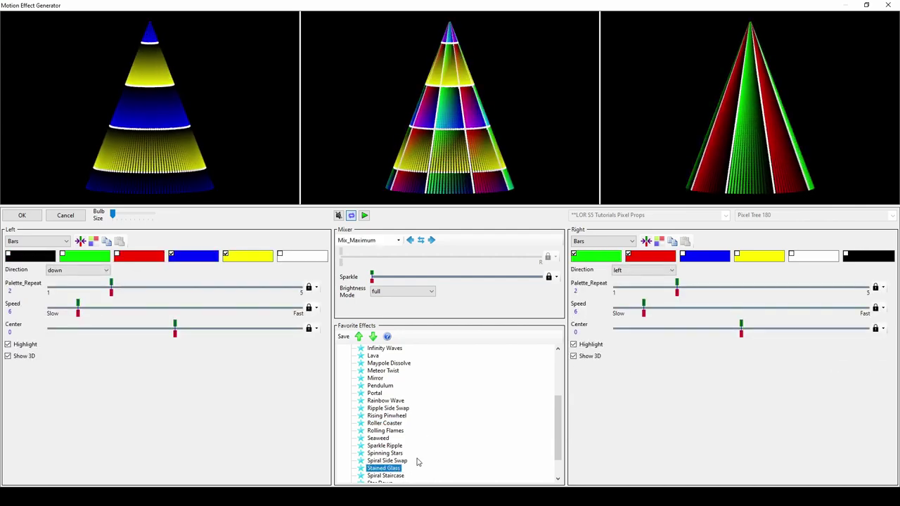
pyautogui.scroll(-2, 419, 461)
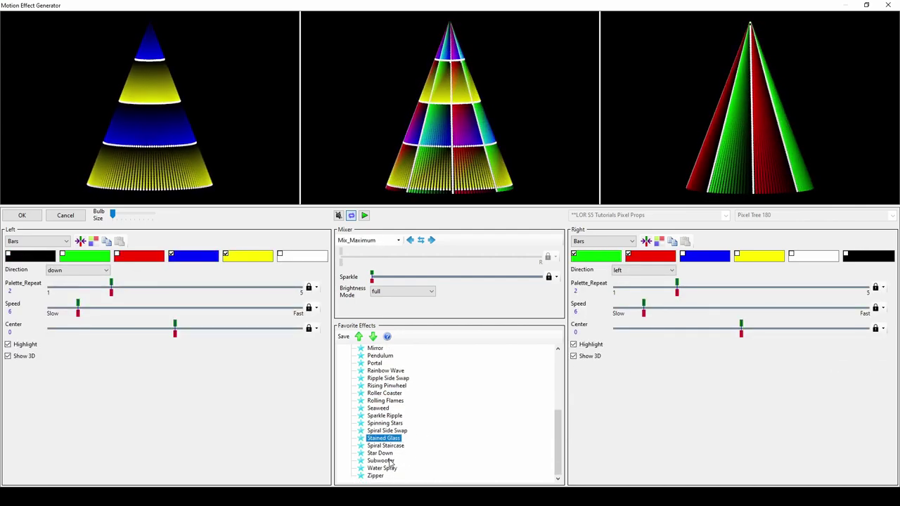
pyautogui.click(390, 461)
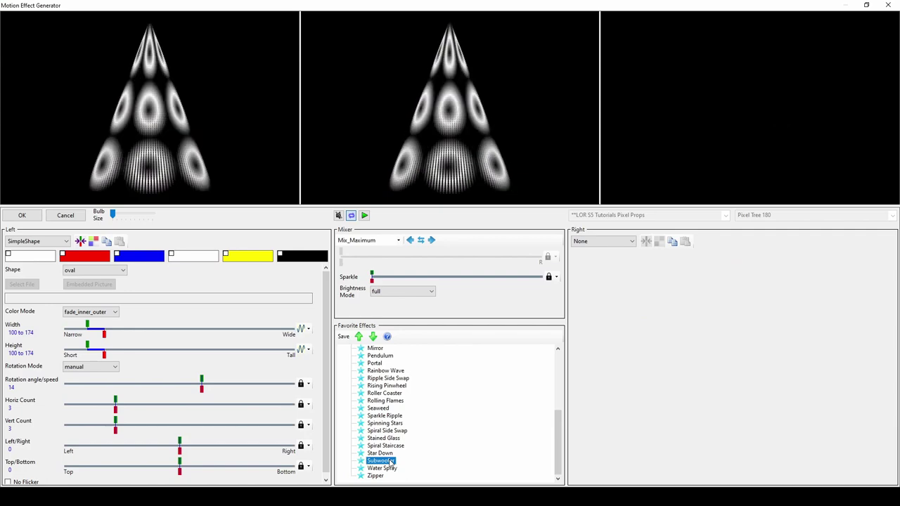
pyautogui.click(390, 470)
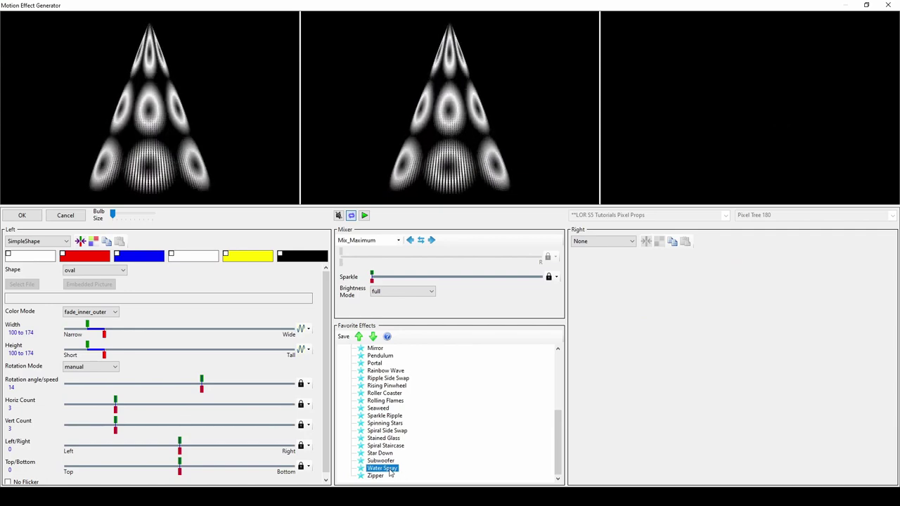